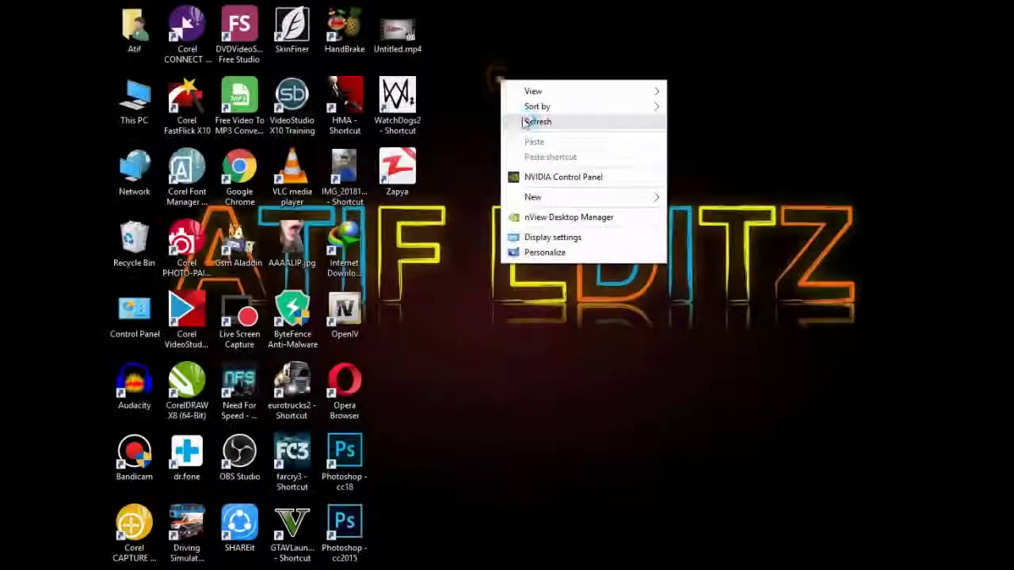
- Launch Photoshop CC 2015 from its desktop shortcut
left_click(524, 121)
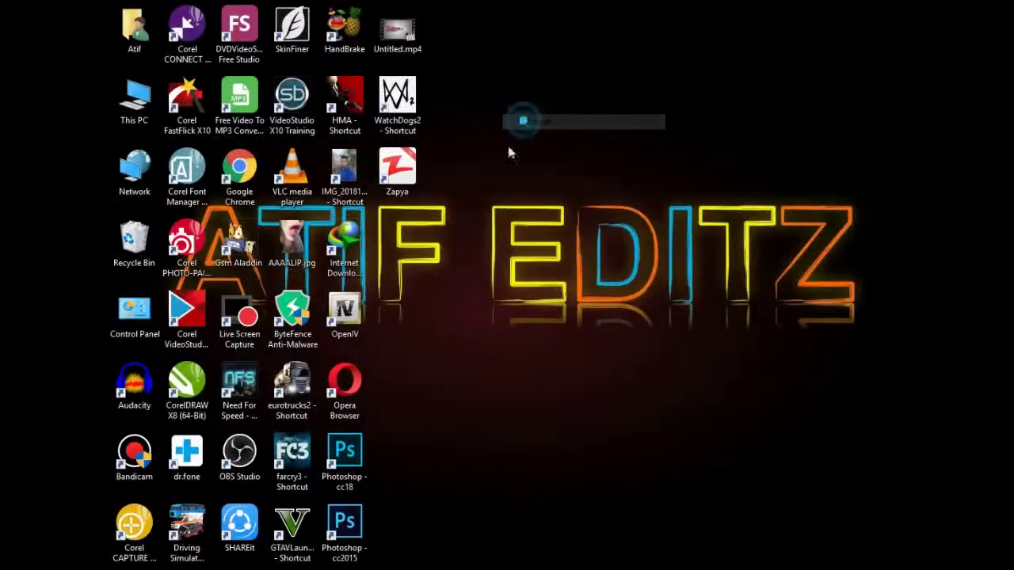
double_click(353, 537)
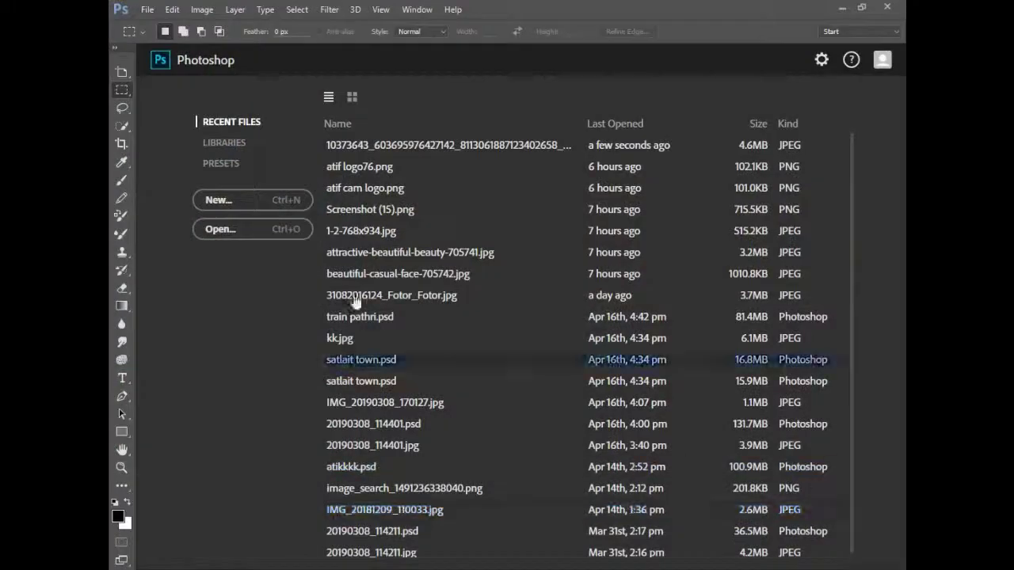
- Bring up the Open dialog and browse to the Photos ♥♥ > Graphics folder
left_click(220, 229)
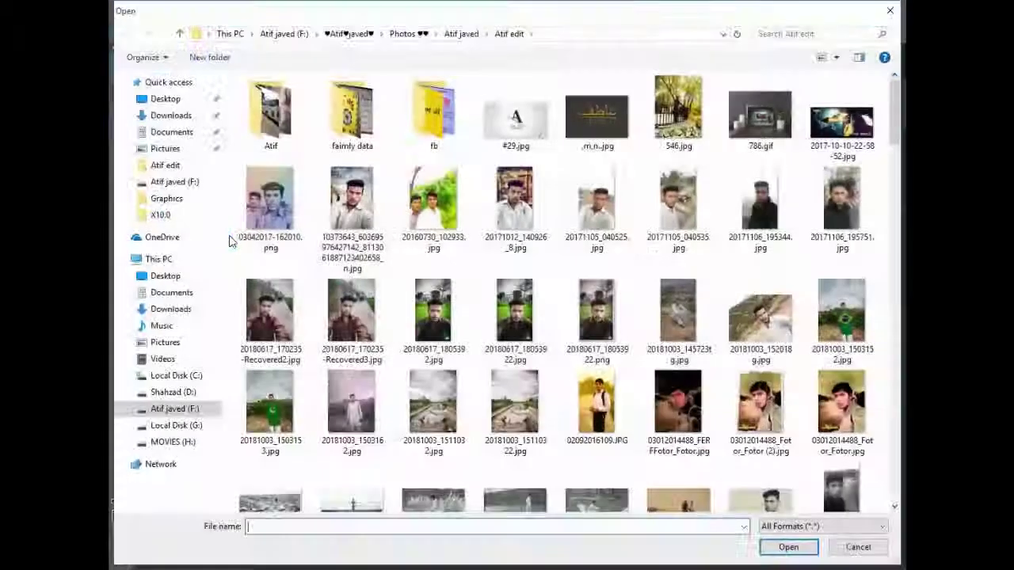
scroll(346, 298, "down", 3)
scroll(346, 298, "up", 3)
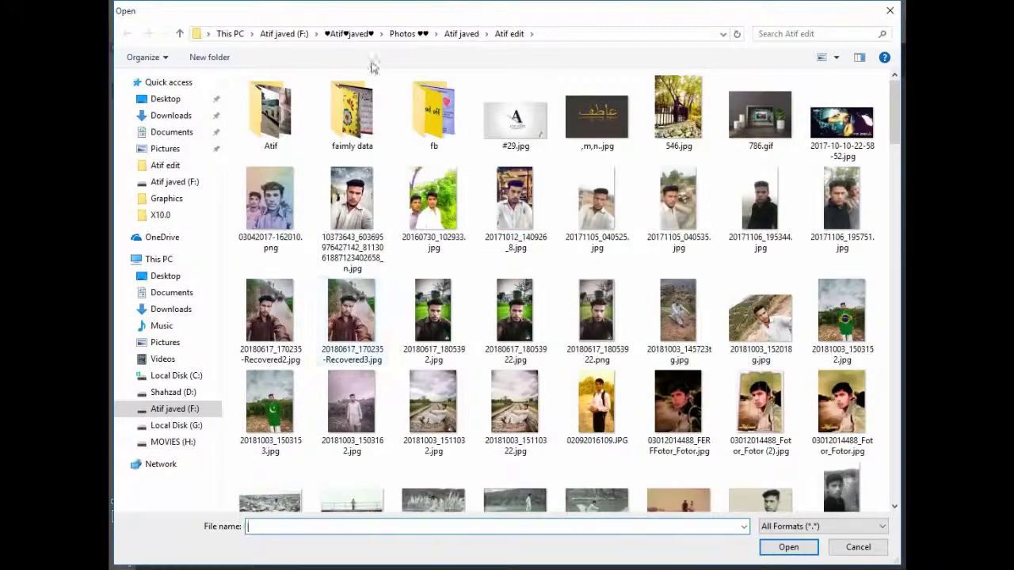
left_click(405, 34)
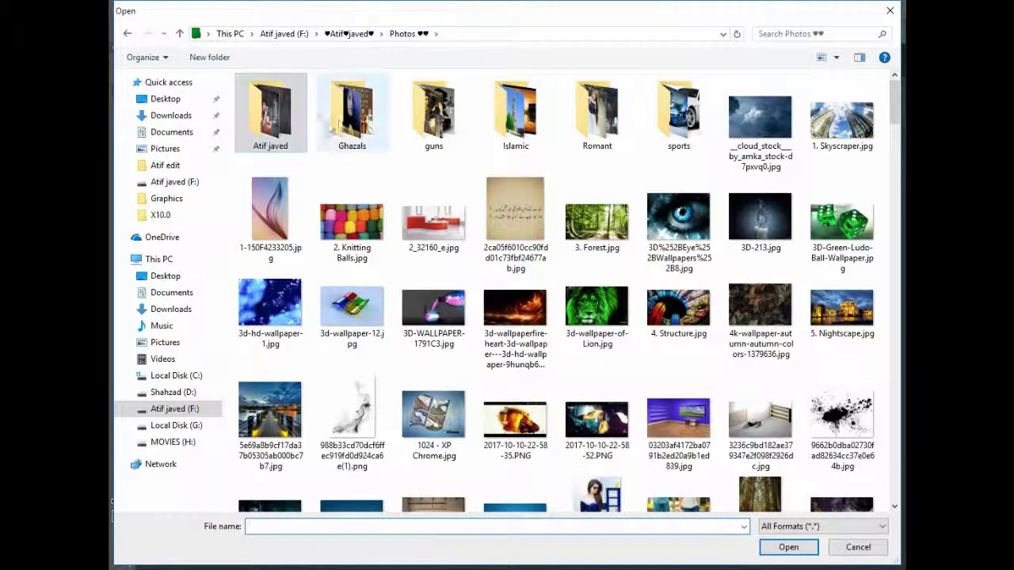
double_click(277, 127)
double_click(420, 119)
- Open beautiful-bicycle-casual-705740.jpg from the Graphics folder
scroll(440, 190, "down", 5)
scroll(444, 194, "down", 5)
scroll(444, 194, "down", 10)
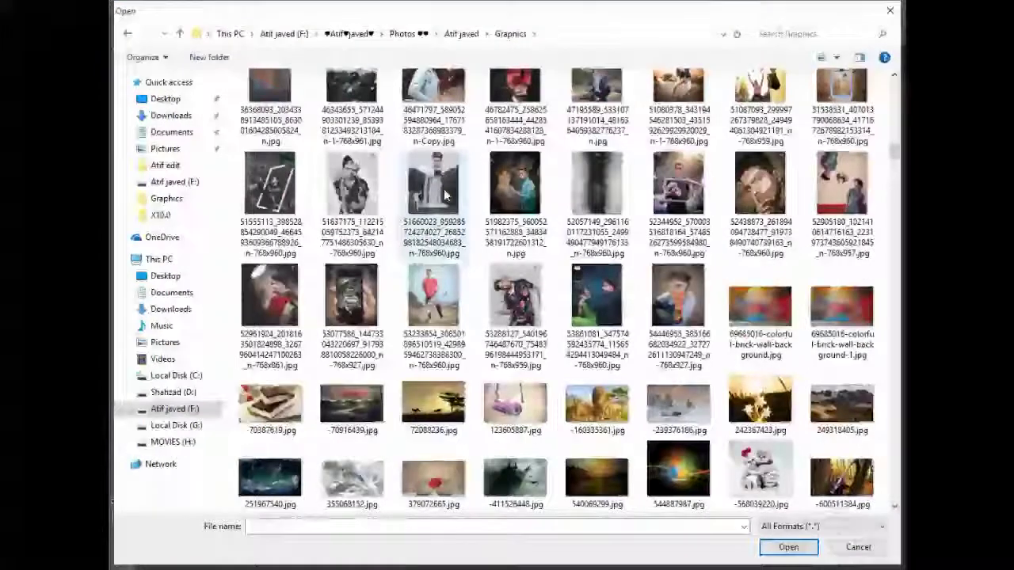
scroll(443, 194, "down", 5)
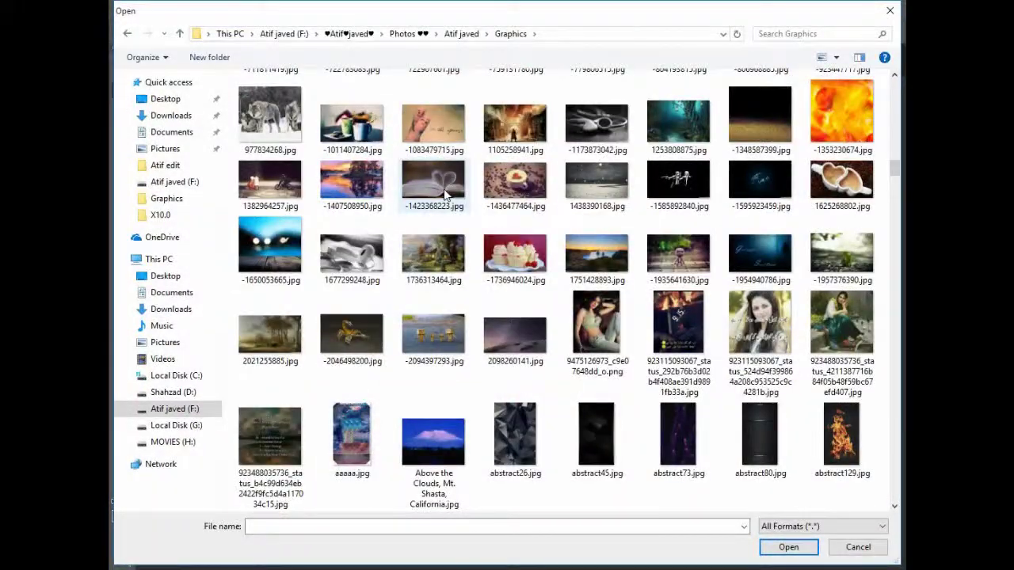
scroll(445, 194, "down", 4)
scroll(445, 194, "down", 8)
scroll(445, 194, "down", 4)
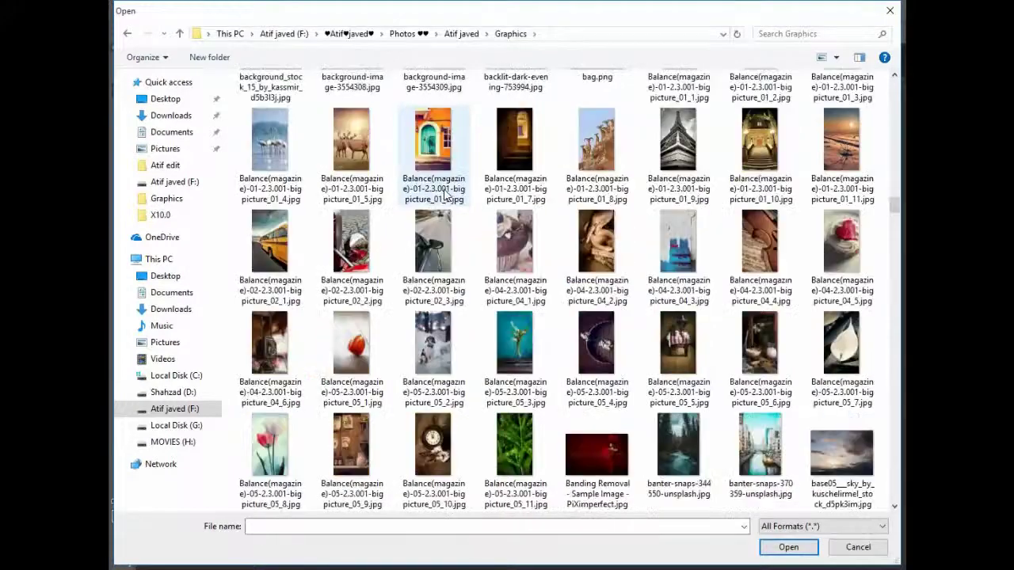
scroll(445, 194, "up", 3)
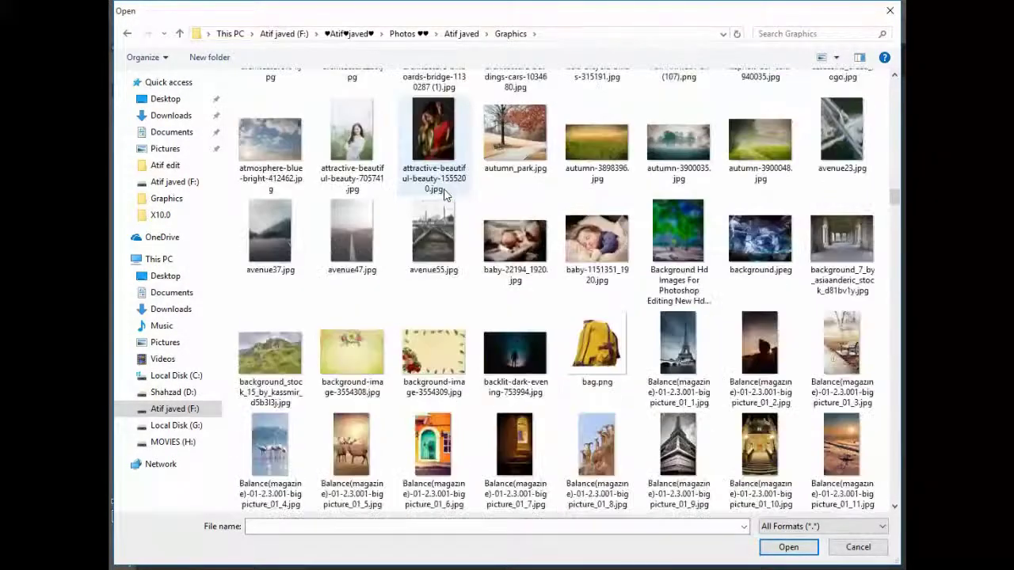
scroll(462, 350, "down", 10)
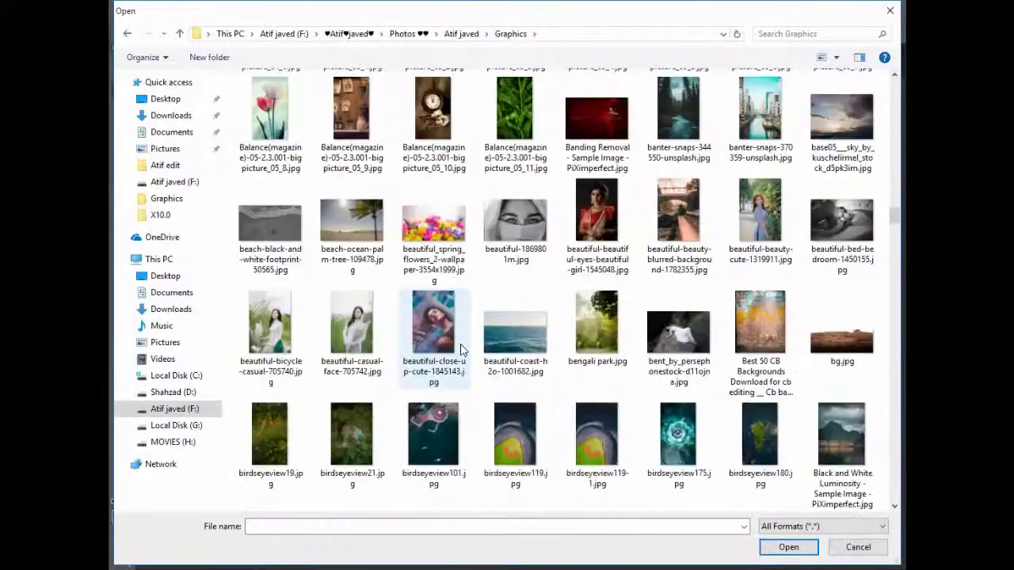
left_click(275, 339)
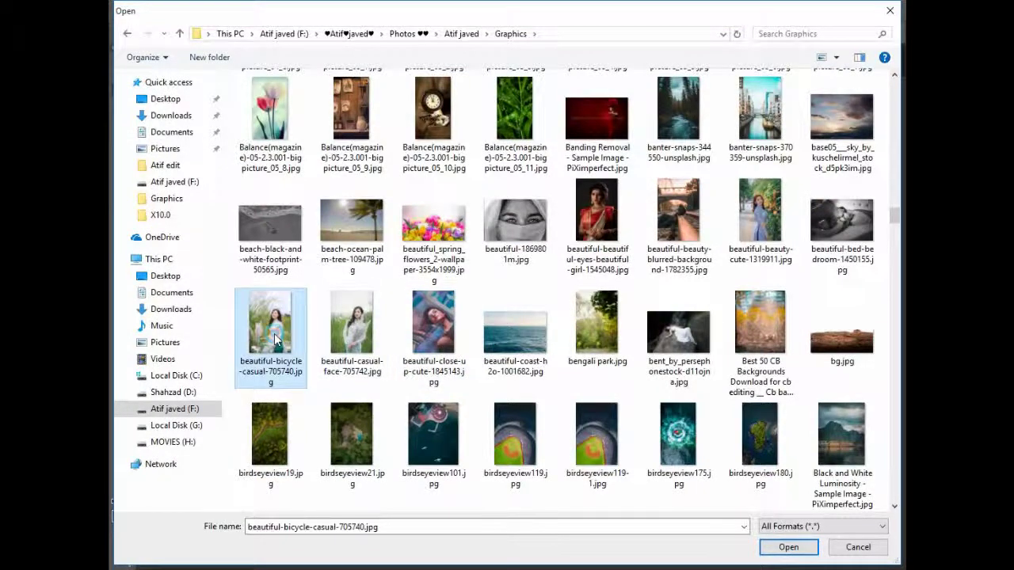
double_click(274, 339)
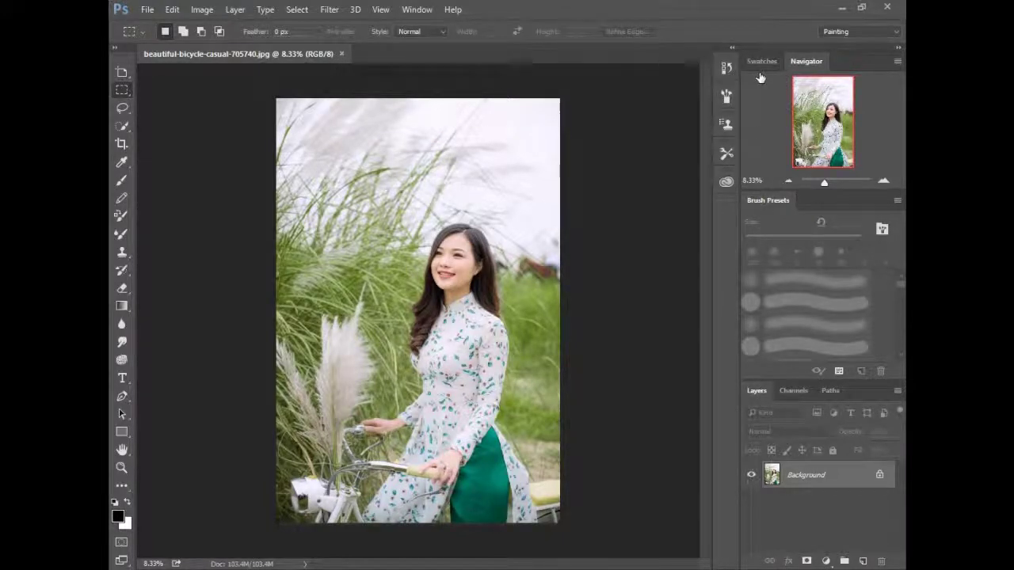
- Dock the History panel next to Brush Presets and create a Background copy layer
left_click(416, 9)
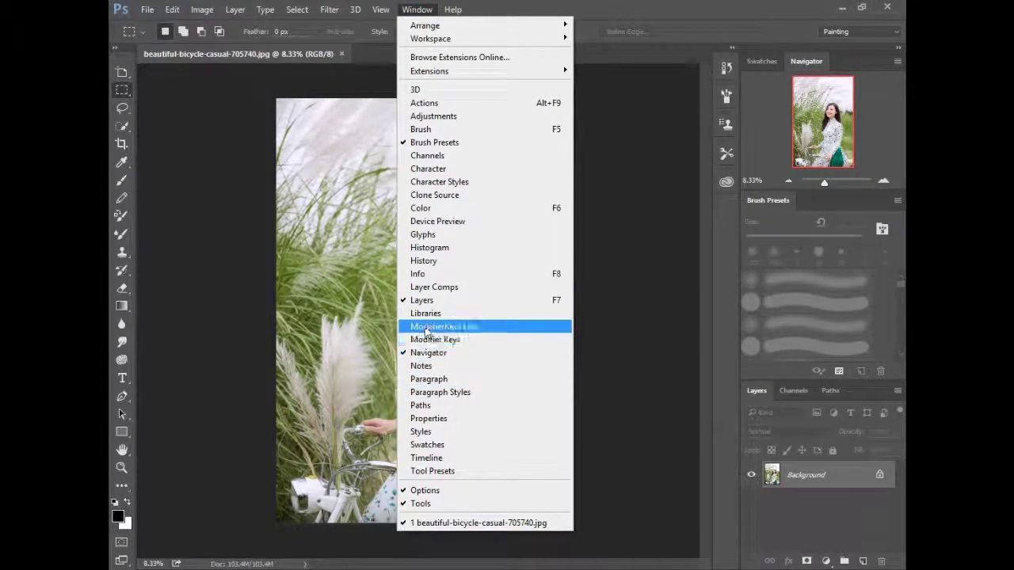
left_click(423, 260)
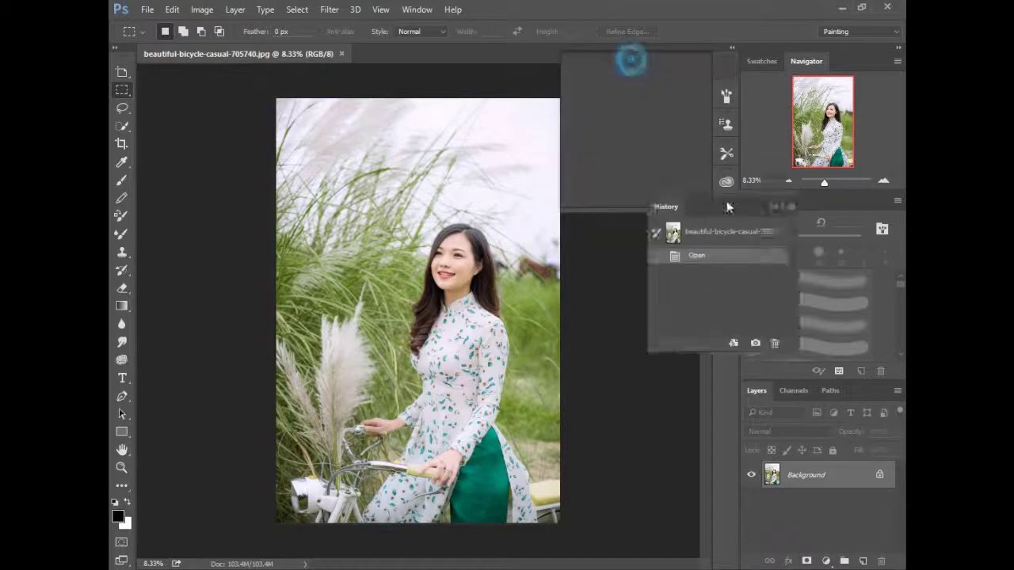
mouse_move(632, 63)
left_mouse_down()
mouse_move(816, 201)
mouse_move(841, 202)
left_mouse_up()
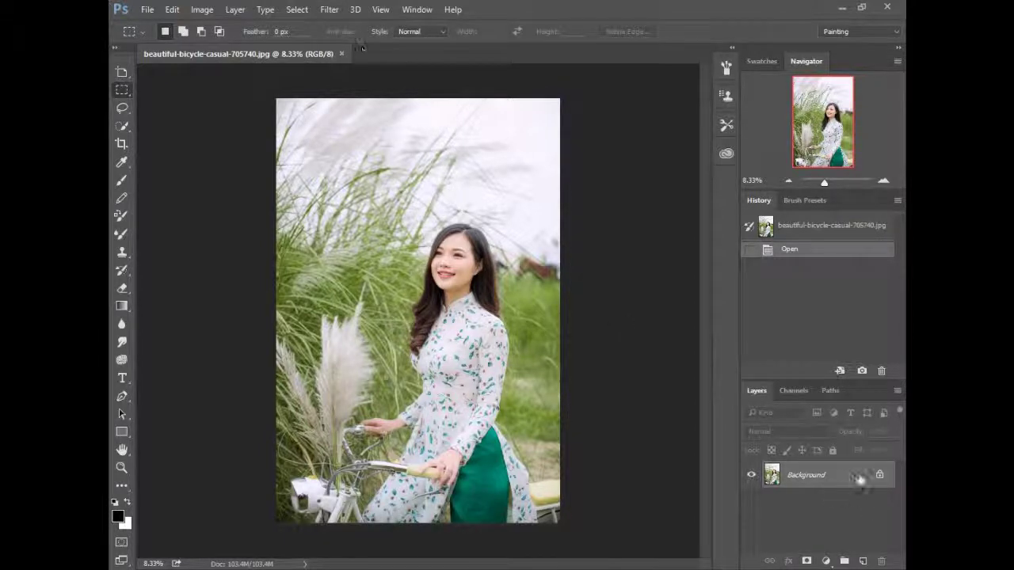
left_click_drag(860, 479, 862, 561)
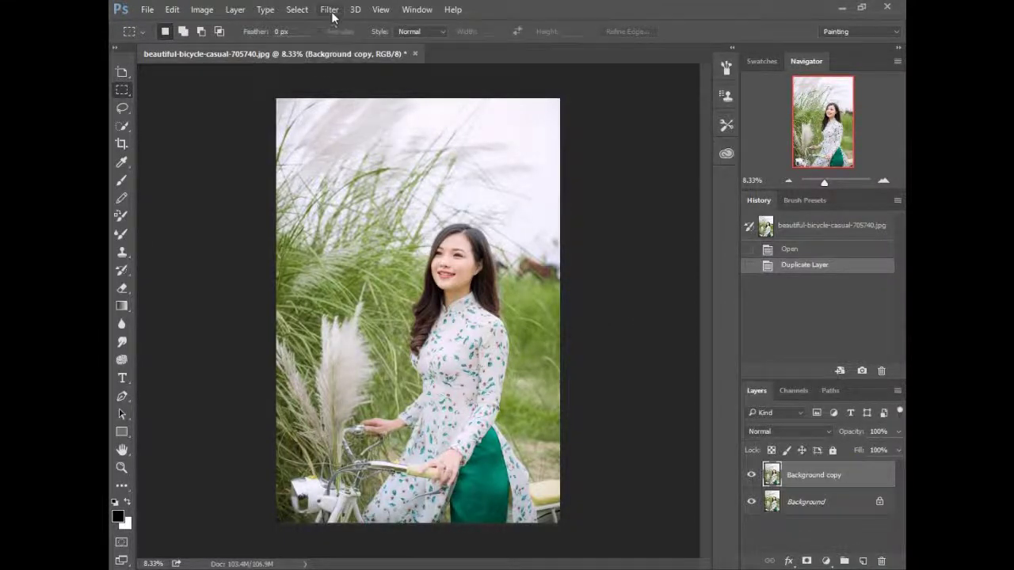
left_click(330, 11)
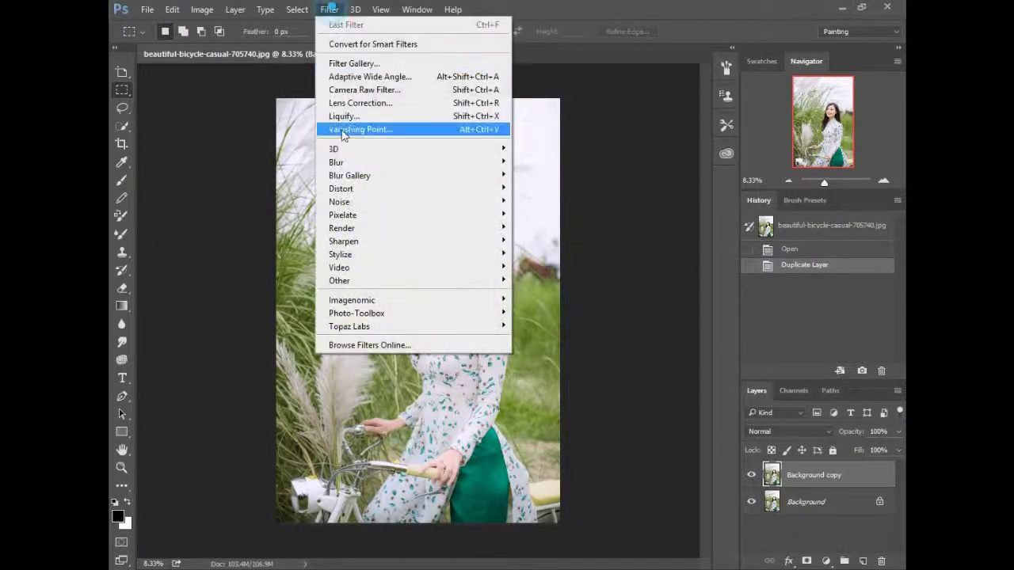
- Apply Camera Raw with Contrast +10, Clarity +20, Highlights -78, Shadows +5, Whites -60, Blacks raised
left_click(355, 92)
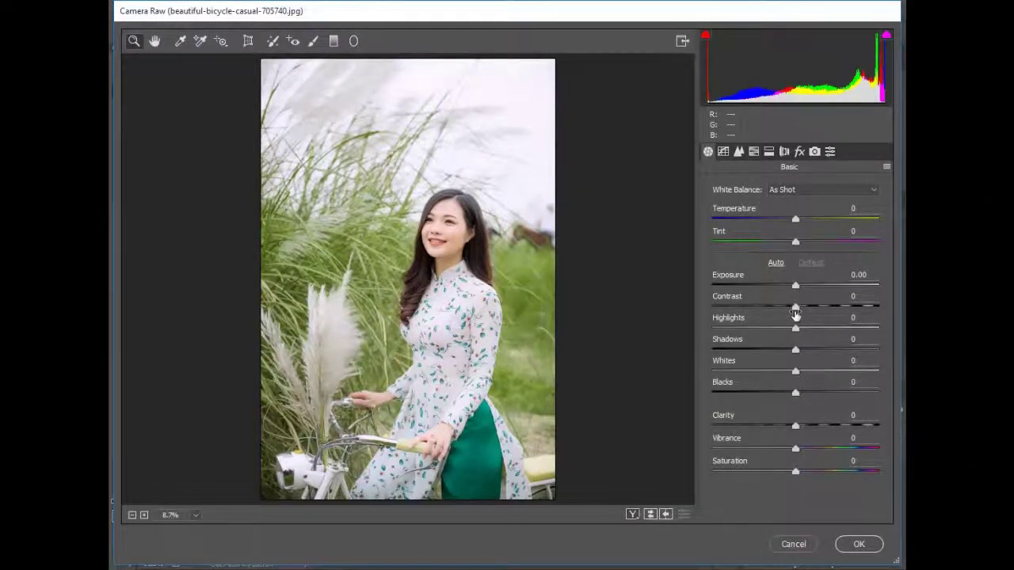
left_click_drag(796, 307, 819, 306)
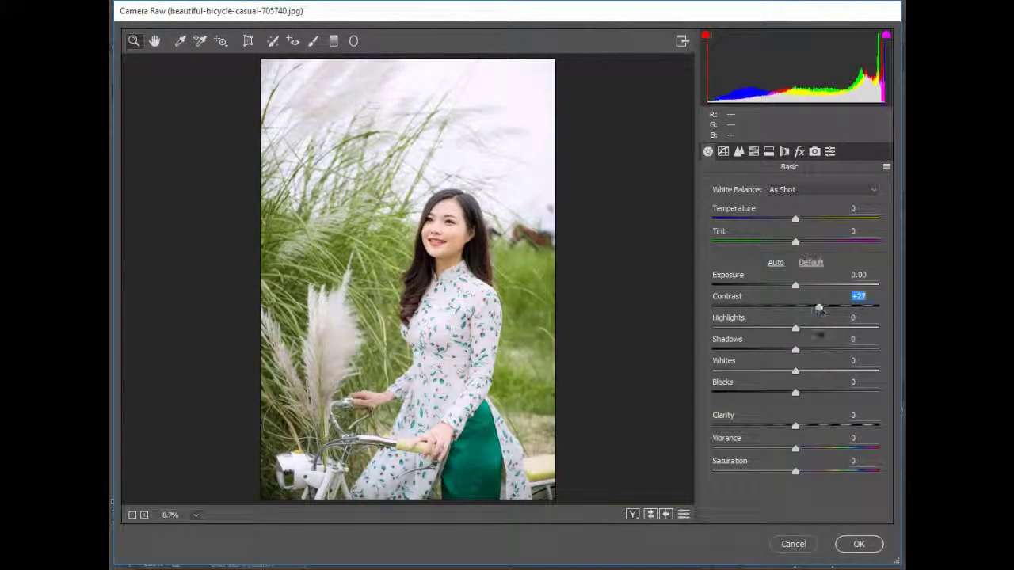
left_click_drag(795, 427, 828, 426)
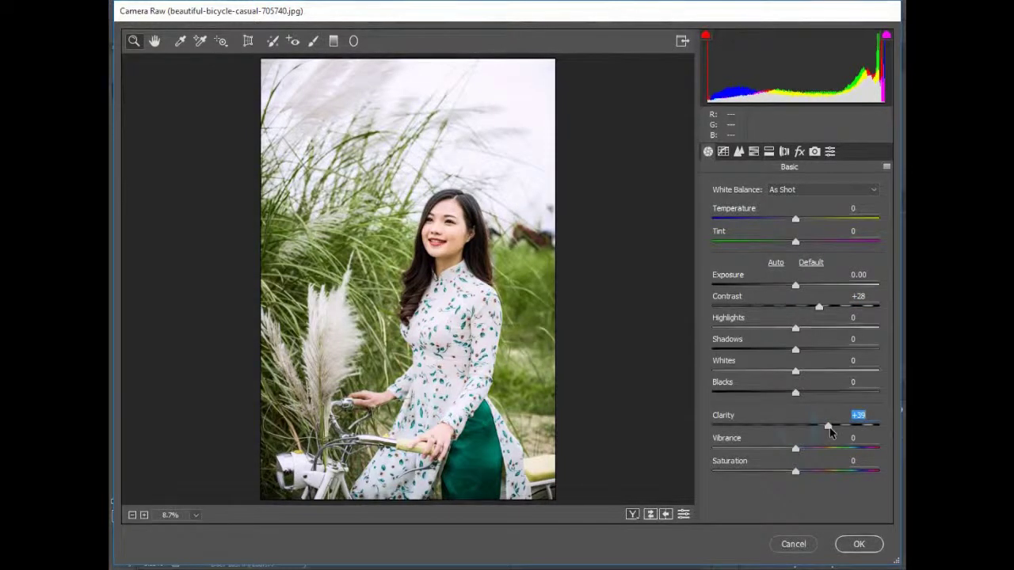
left_click_drag(819, 307, 803, 311)
left_click_drag(825, 427, 812, 429)
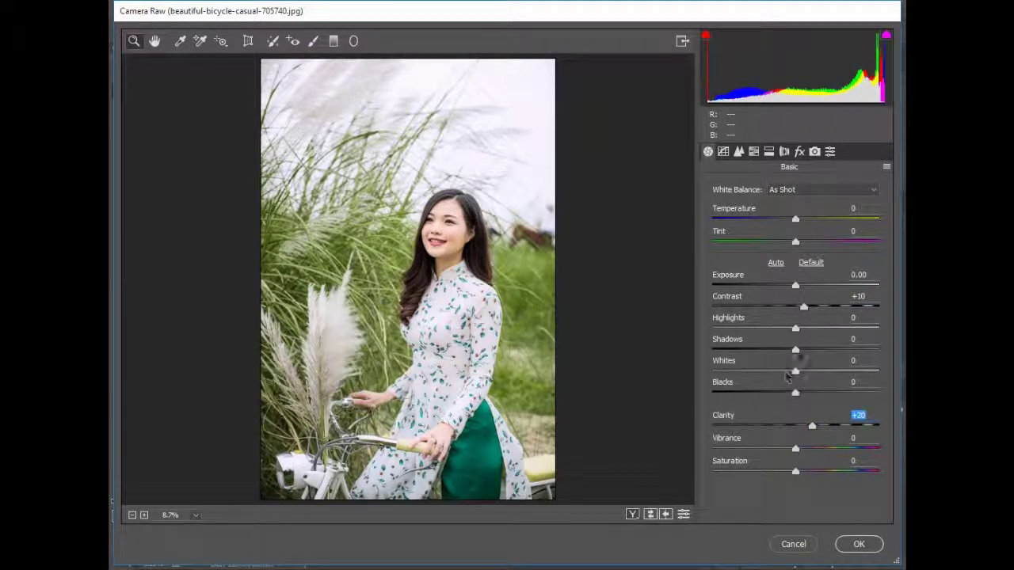
mouse_move(795, 330)
left_mouse_down()
mouse_move(756, 345)
mouse_move(809, 336)
mouse_move(749, 342)
mouse_move(729, 358)
left_mouse_up()
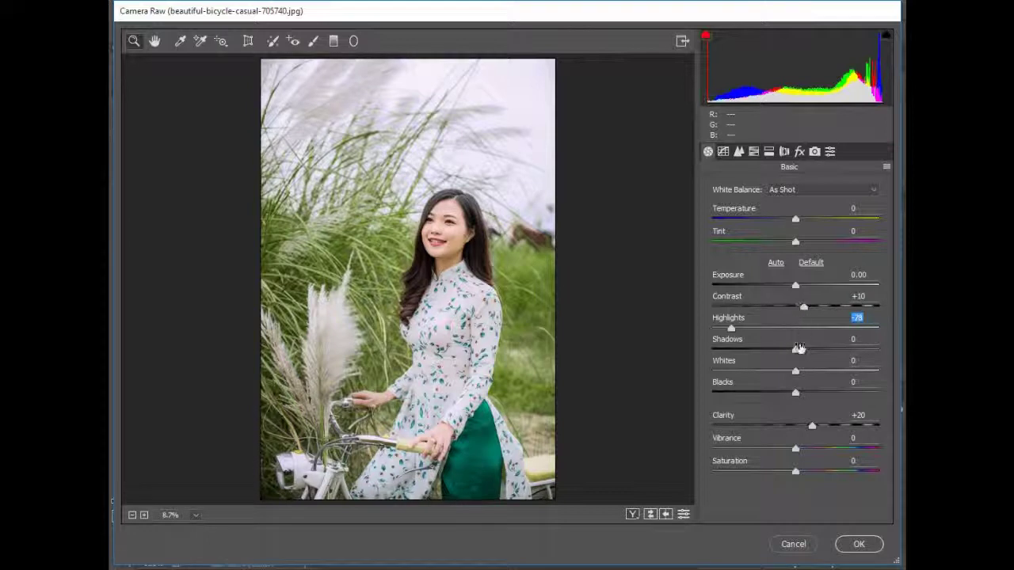
mouse_move(795, 350)
left_mouse_down()
mouse_move(746, 354)
mouse_move(831, 354)
mouse_move(744, 372)
left_mouse_up()
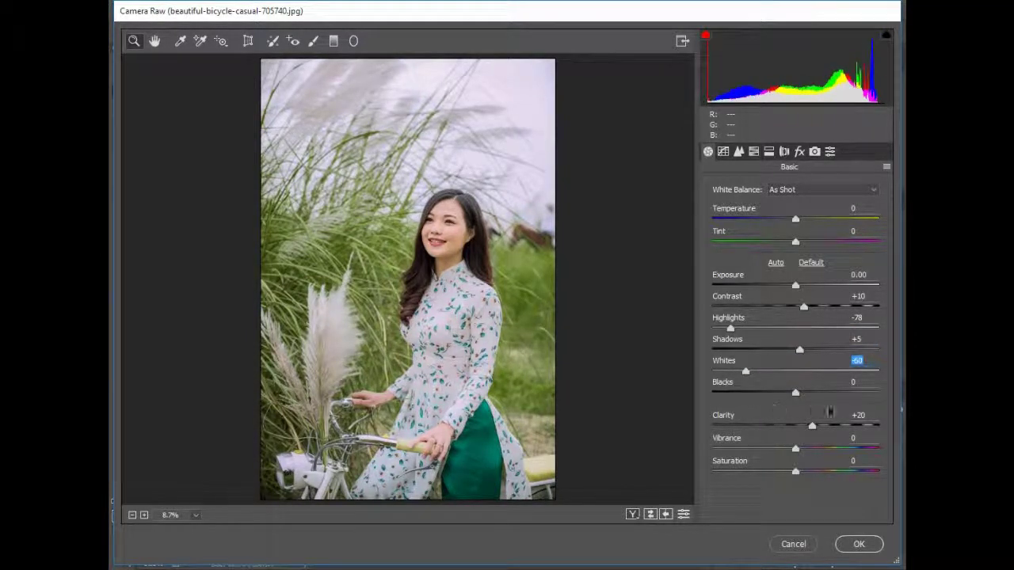
left_click_drag(795, 393, 810, 393)
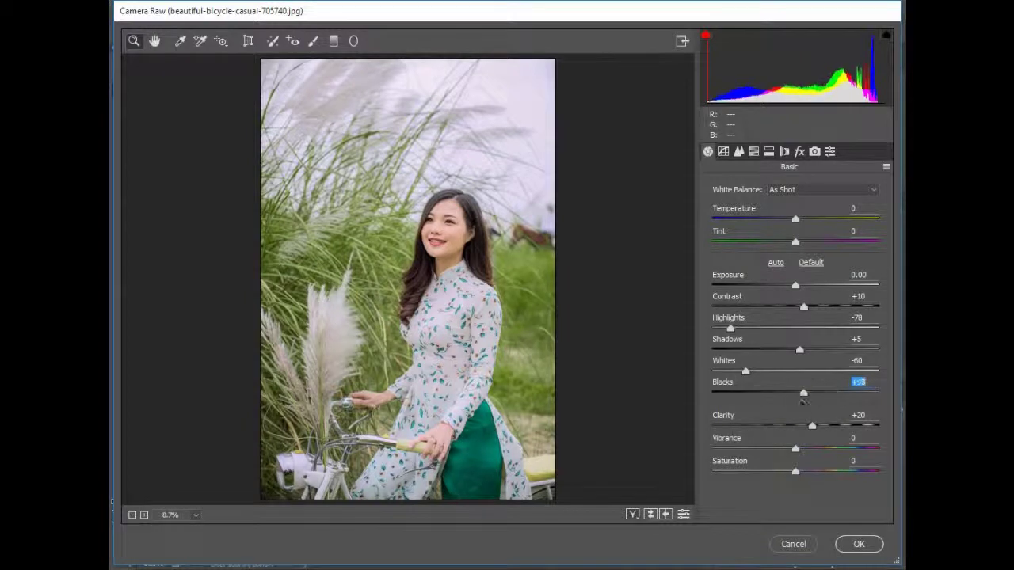
left_click(858, 544)
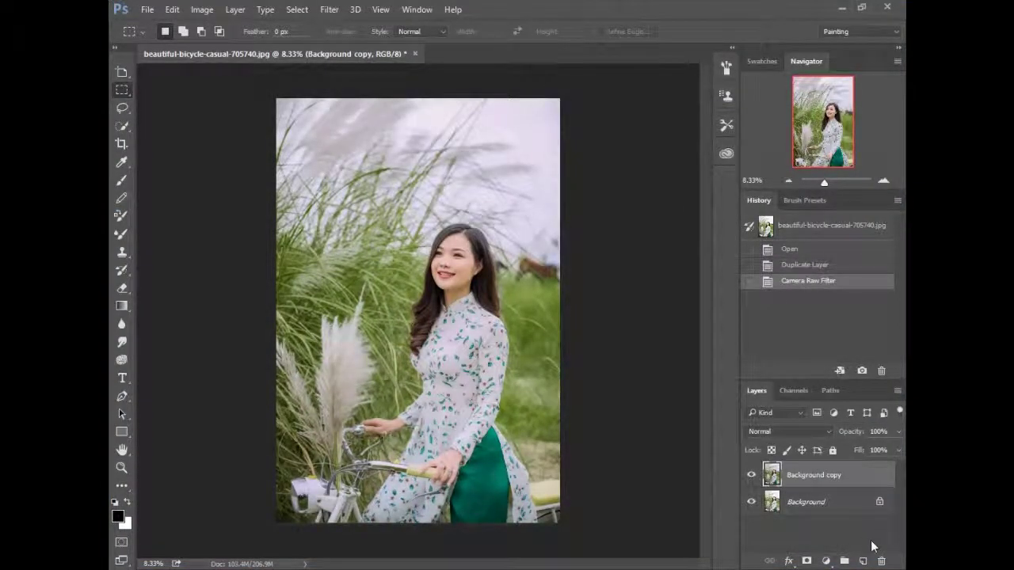
- Merge the graded copy into Background and duplicate the Background layer again
right_click(831, 484)
left_click(570, 460)
left_click_drag(824, 475, 862, 561)
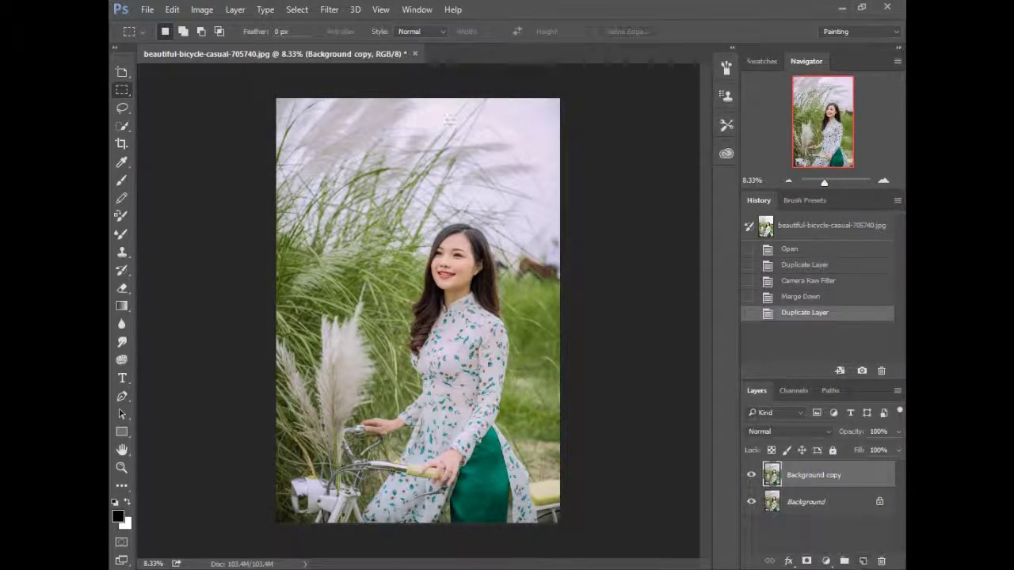
- In a new Camera Raw pass, shift the HSL Hue of Reds to -32
left_click(328, 10)
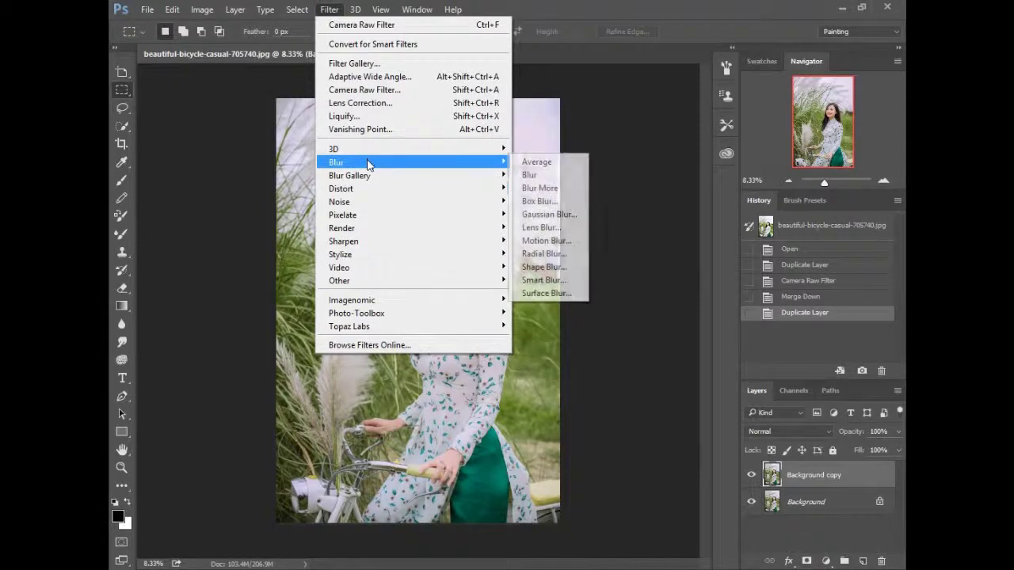
left_click(363, 90)
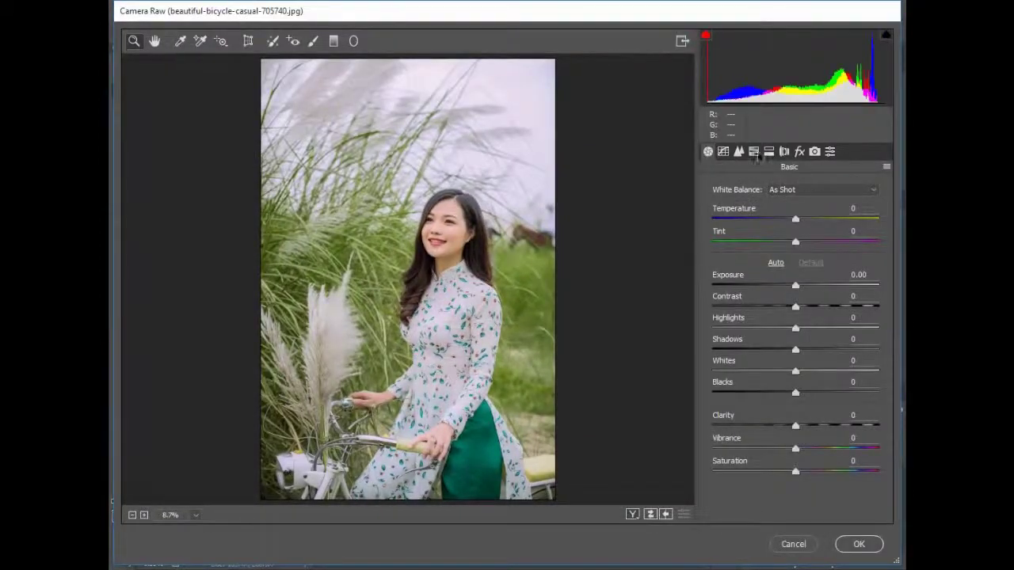
left_click(753, 151)
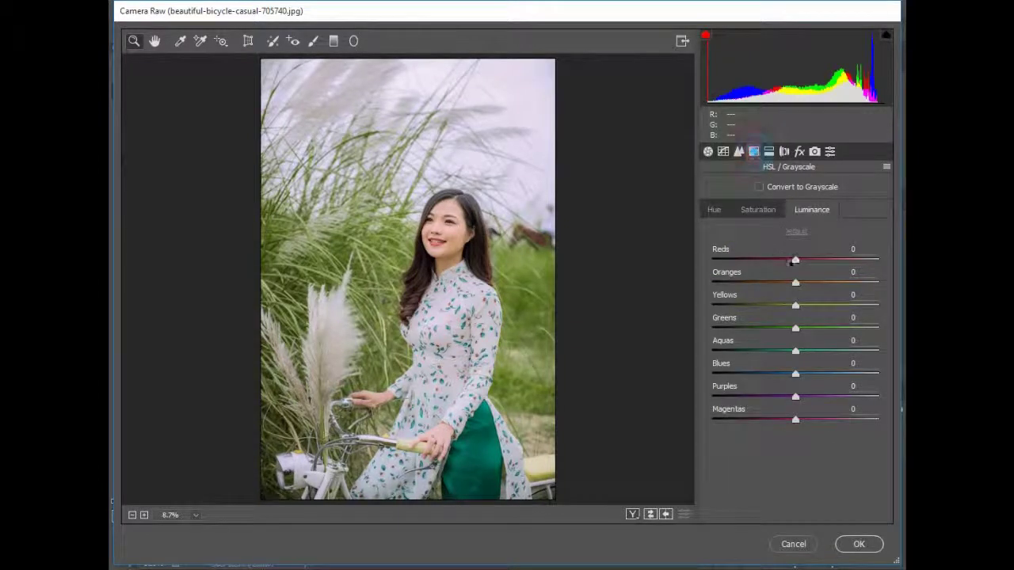
mouse_move(796, 261)
left_mouse_down()
mouse_move(826, 261)
mouse_move(783, 276)
mouse_move(807, 273)
left_mouse_up()
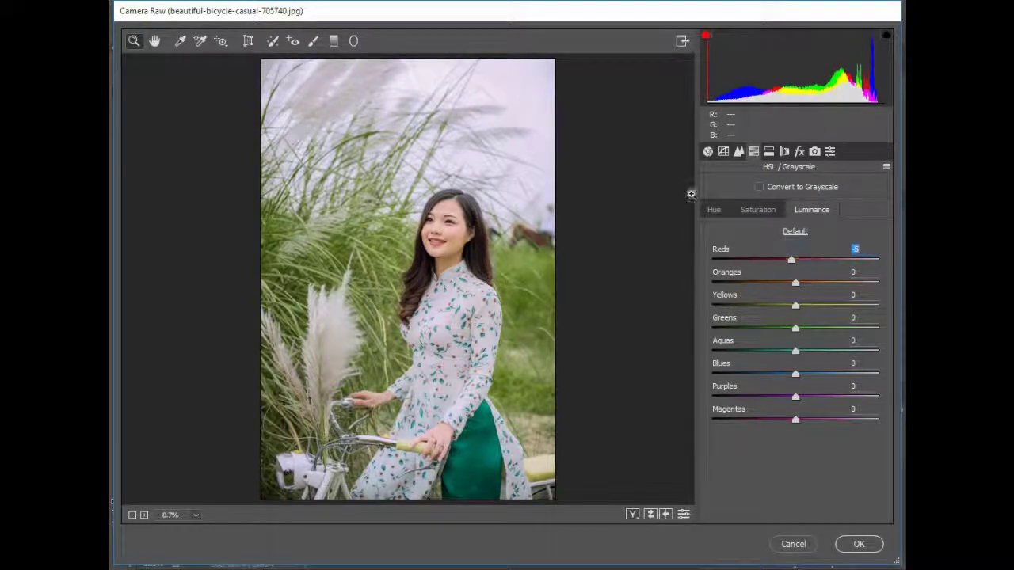
left_click(714, 209)
left_click_drag(799, 265, 821, 271)
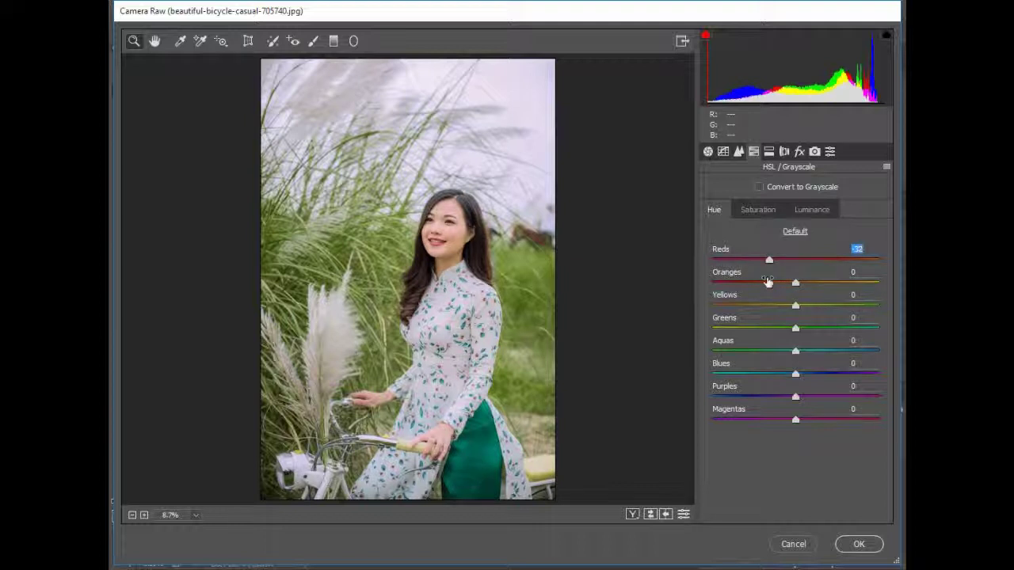
key("ctrl+plus")
key("ctrl+plus")
key("ctrl+plus")
key("ctrl+plus")
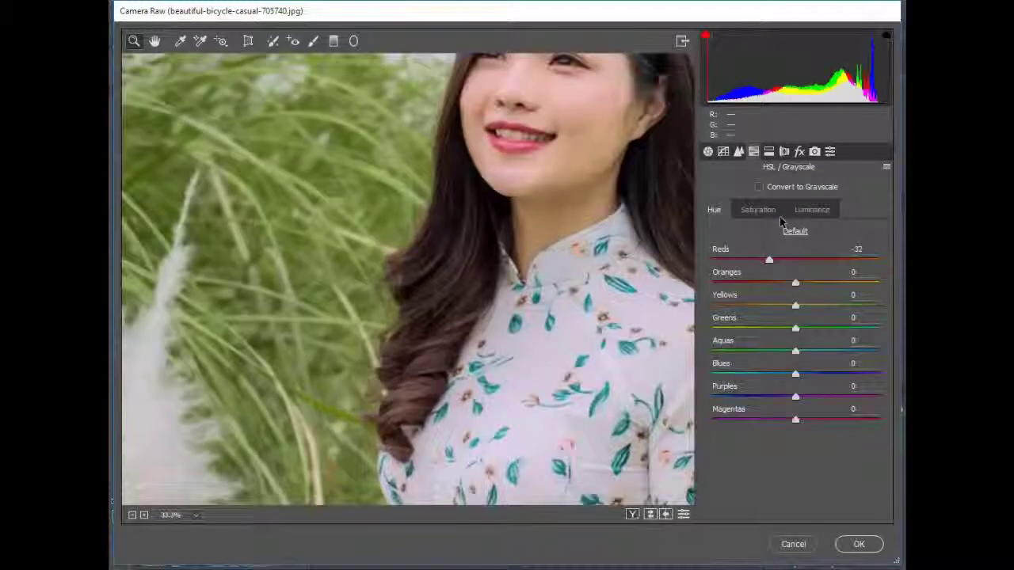
- Tune the Reds: saturation up to +13 and hue pushed toward magenta (-39)
mouse_move(769, 260)
left_mouse_down()
mouse_move(864, 271)
mouse_move(812, 263)
left_mouse_up()
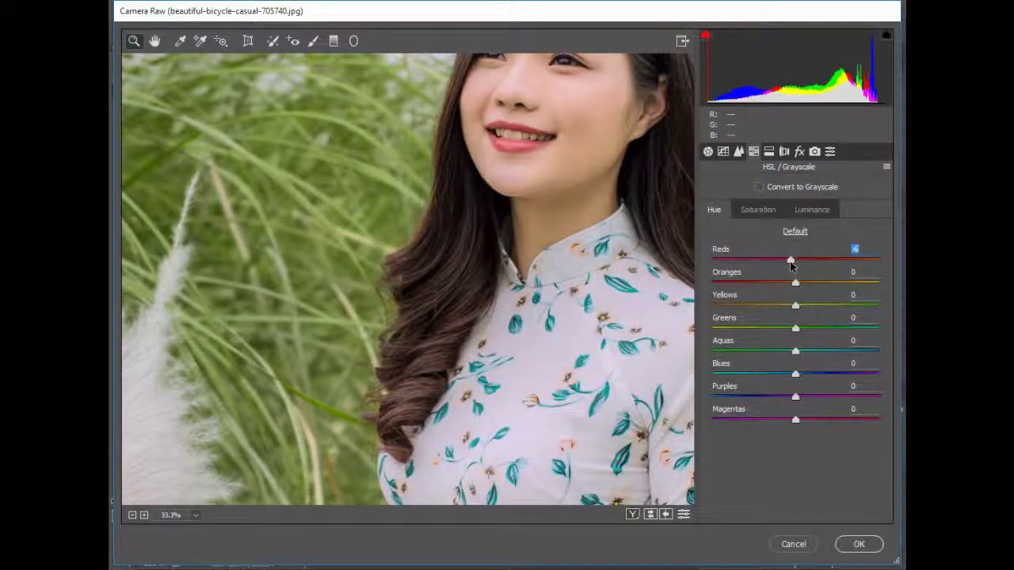
left_click_drag(795, 283, 786, 306)
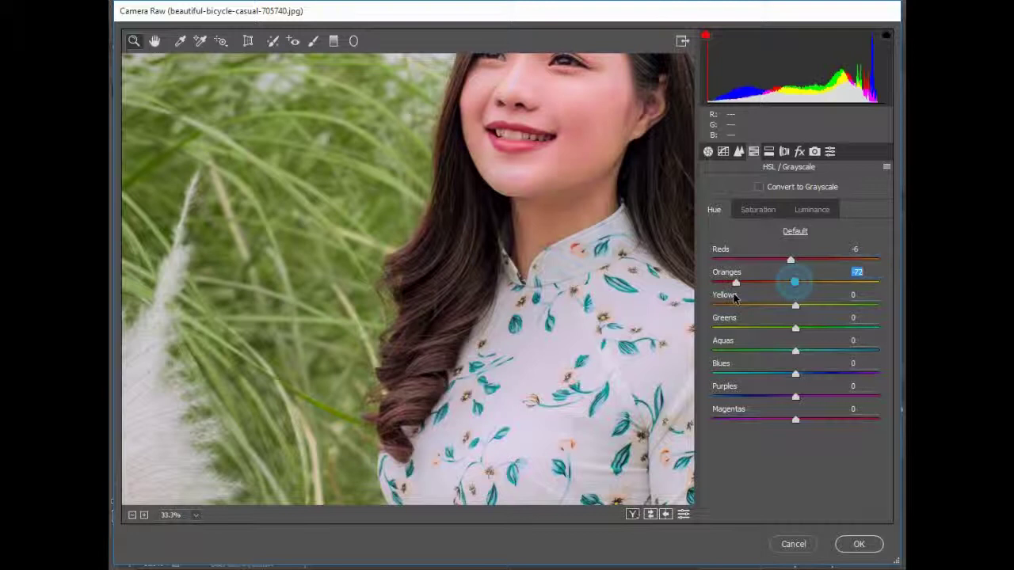
double_click(790, 261)
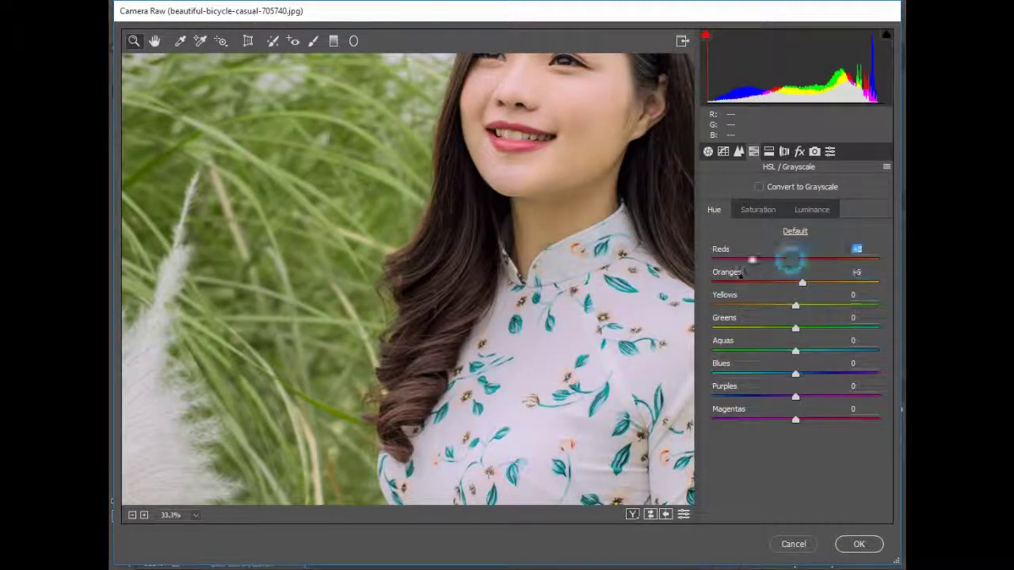
left_click(758, 210)
left_click_drag(795, 260, 857, 261)
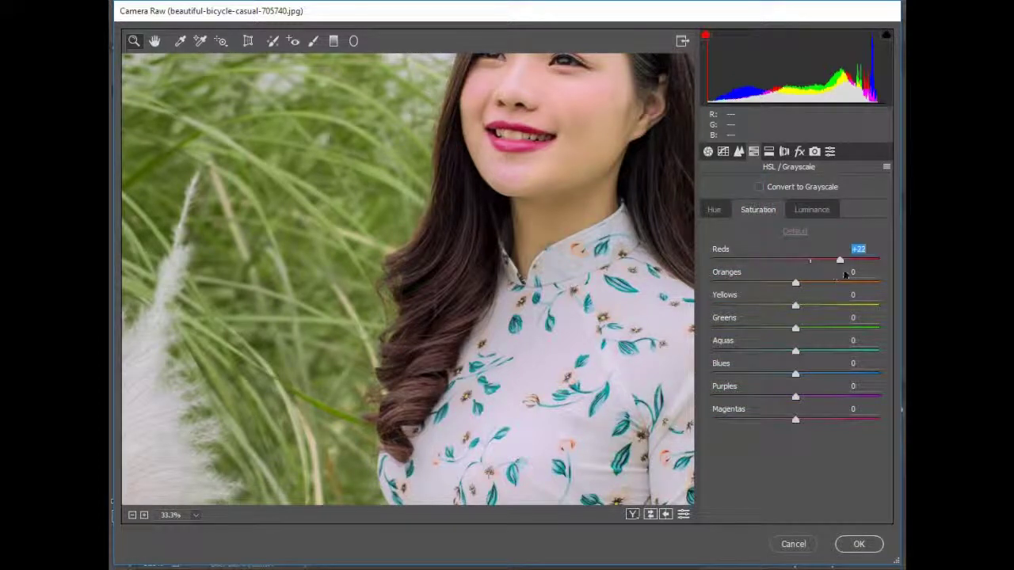
left_click(811, 210)
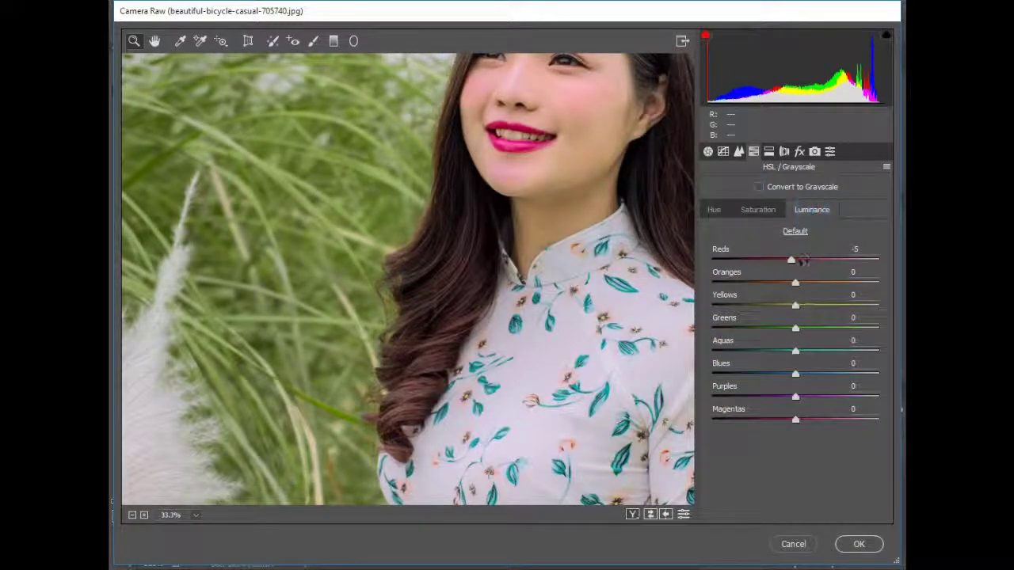
left_click_drag(795, 260, 739, 261)
double_click(739, 262)
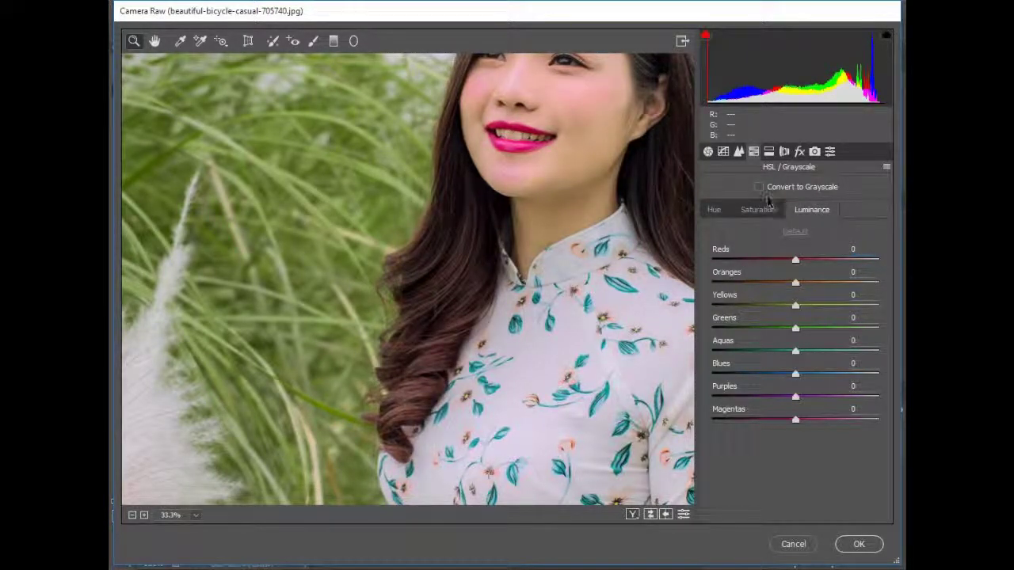
left_click(758, 210)
mouse_move(795, 261)
left_mouse_down()
mouse_move(863, 261)
mouse_move(728, 297)
mouse_move(824, 291)
left_mouse_up()
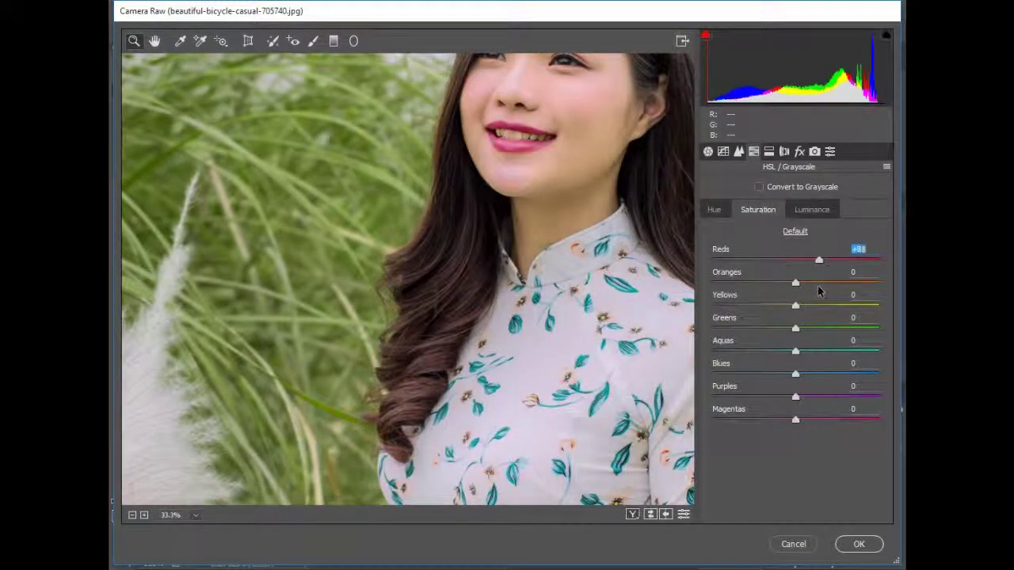
left_click(730, 212)
mouse_move(795, 261)
left_mouse_down()
mouse_move(739, 266)
mouse_move(870, 267)
mouse_move(755, 267)
mouse_move(731, 280)
left_mouse_up()
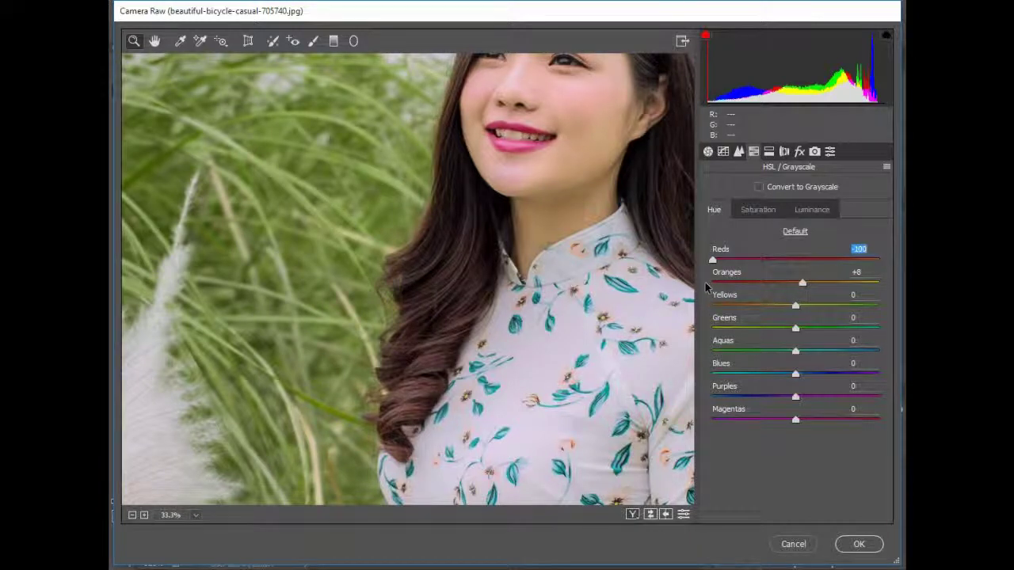
mouse_move(786, 279)
left_mouse_down()
mouse_move(756, 282)
mouse_move(795, 295)
mouse_move(735, 315)
mouse_move(765, 311)
mouse_move(732, 307)
mouse_move(788, 319)
left_mouse_up()
- Fit the preview and raise Yellows and Greens saturation to +10 each
left_click(762, 211)
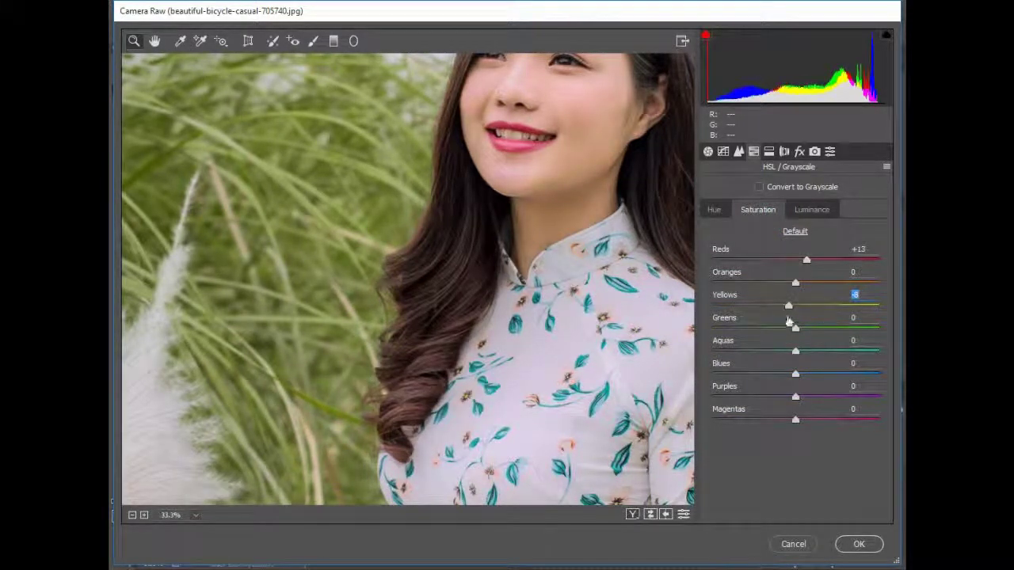
key("ctrl+minus")
key("ctrl+minus")
key("ctrl+minus")
key("ctrl+minus")
key("ctrl+minus")
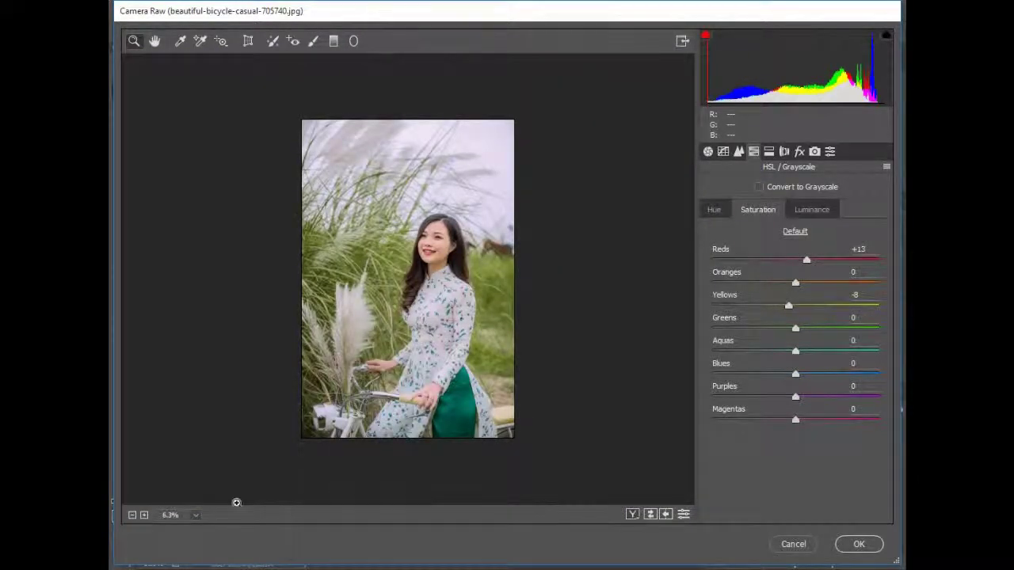
left_click(194, 515)
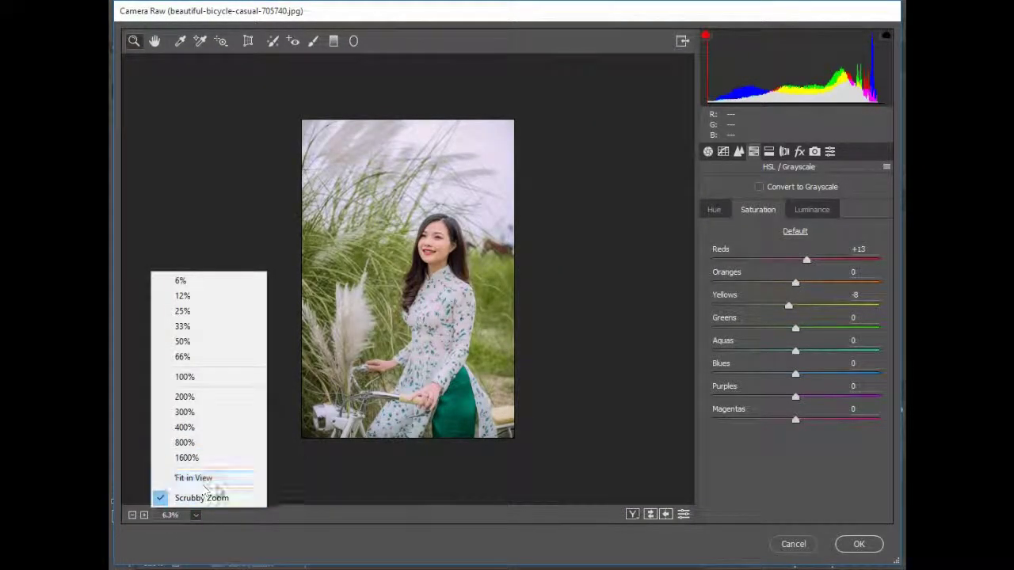
left_click(193, 478)
mouse_move(788, 307)
left_mouse_down()
mouse_move(830, 307)
mouse_move(755, 306)
left_mouse_up()
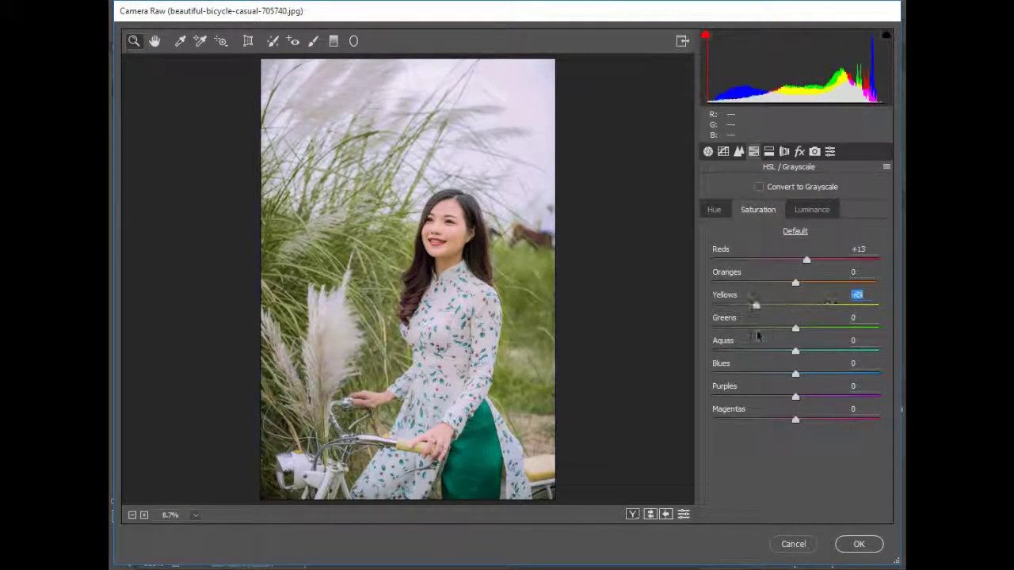
left_click_drag(714, 348, 732, 370)
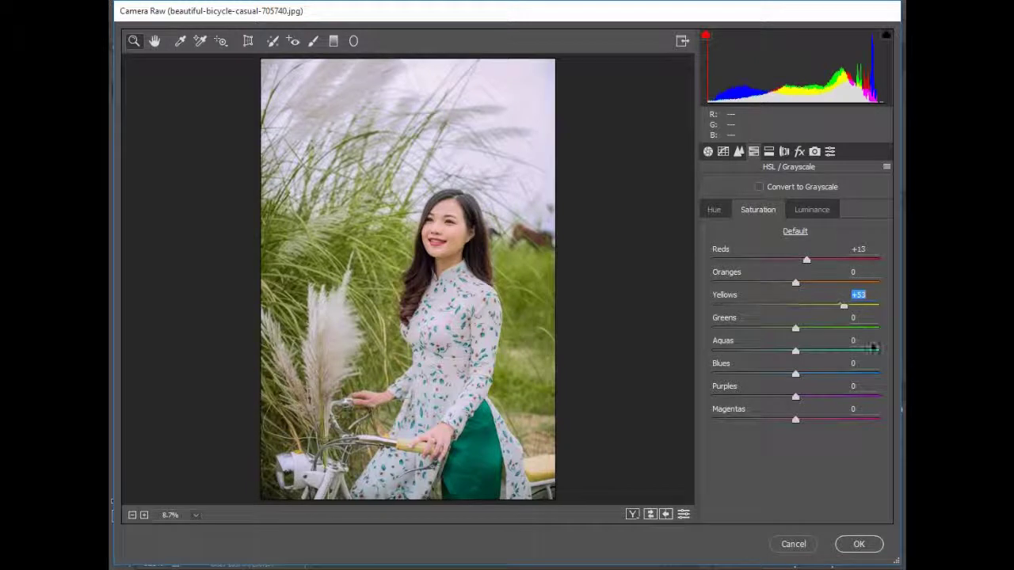
mouse_move(732, 369)
left_mouse_down()
mouse_move(806, 360)
mouse_move(770, 328)
left_mouse_up()
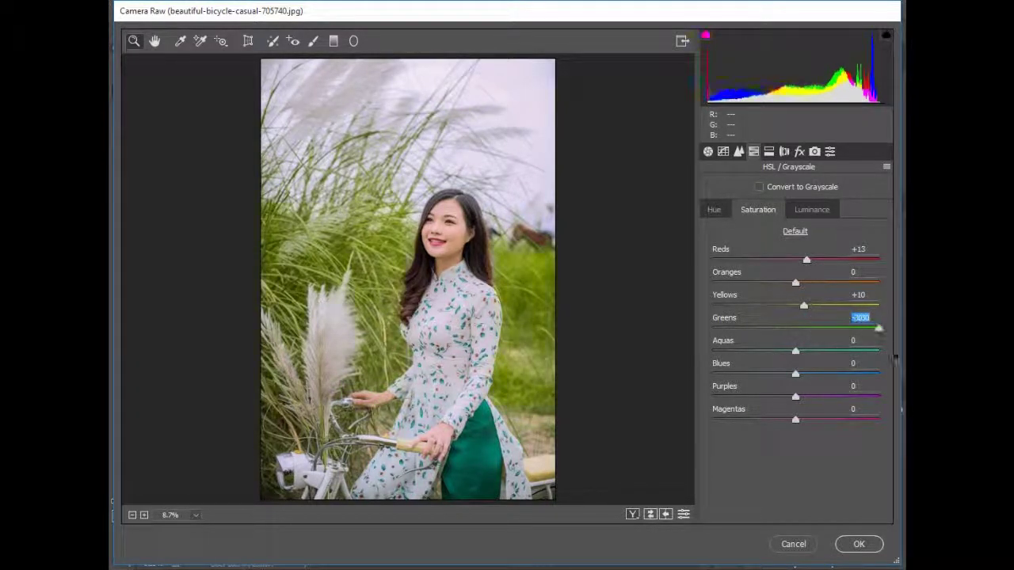
mouse_move(769, 354)
left_mouse_down()
mouse_move(729, 380)
mouse_move(828, 357)
left_mouse_up()
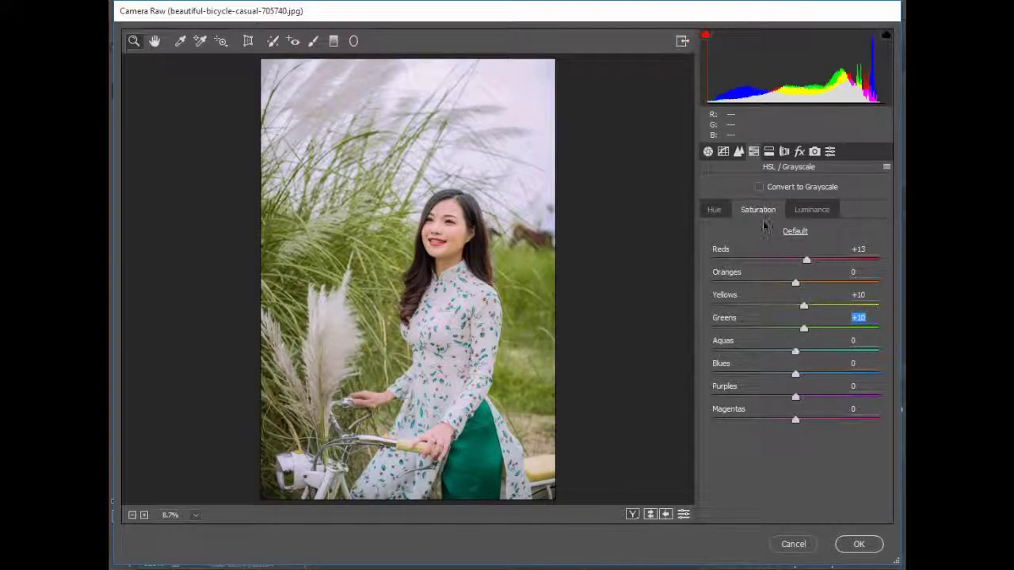
- Set the Greens hue to +33 on the Hue tab
left_click(713, 210)
left_click_drag(796, 329, 712, 351)
mouse_move(712, 328)
left_mouse_down()
mouse_move(796, 328)
mouse_move(712, 328)
left_mouse_up()
type("-10")
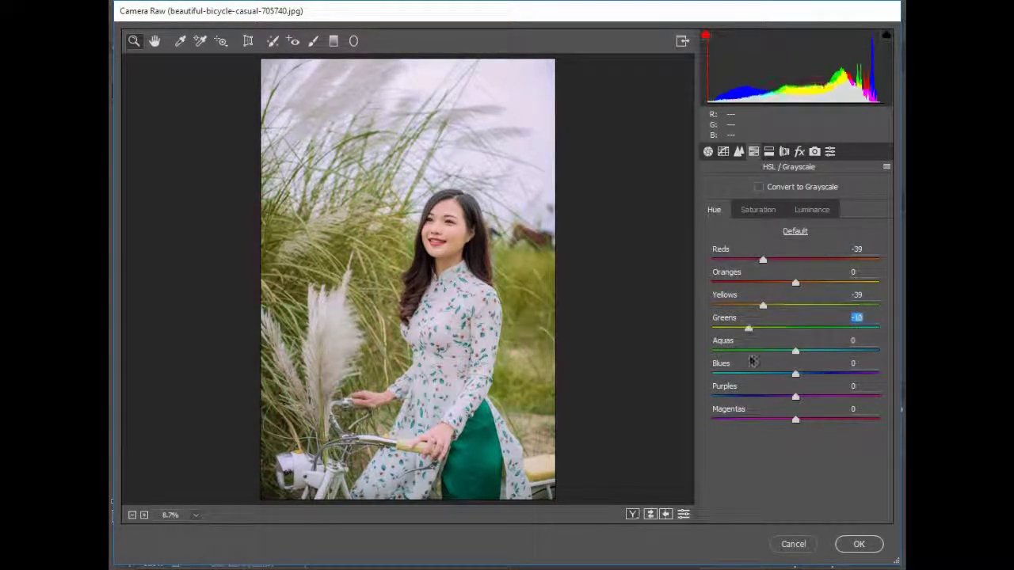
type("38")
key("Return")
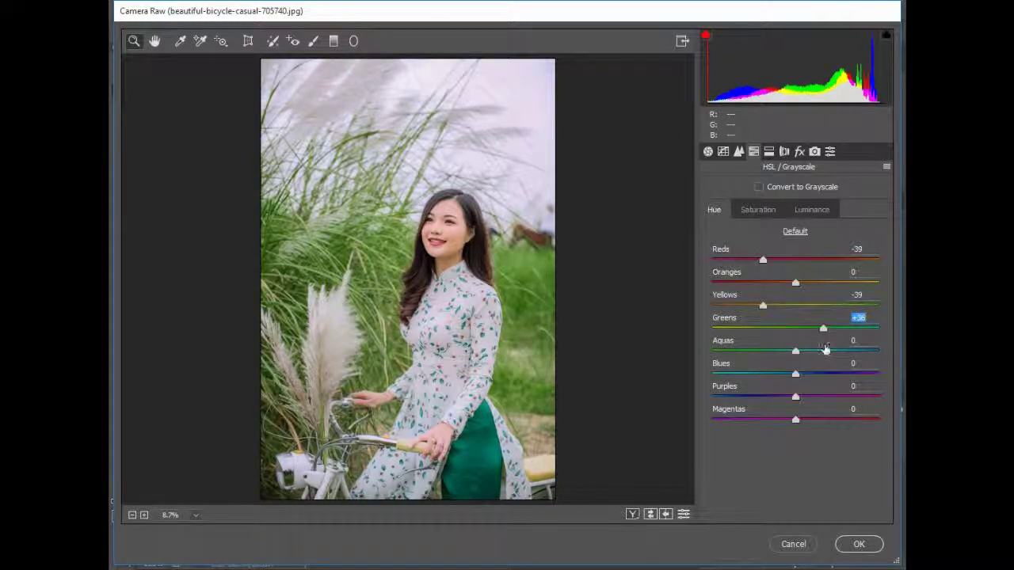
left_click(754, 210)
- Set luminance Oranges -1, Yellows +10, Greens +5, Aquas +100, and Aquas saturation +85
left_click(819, 210)
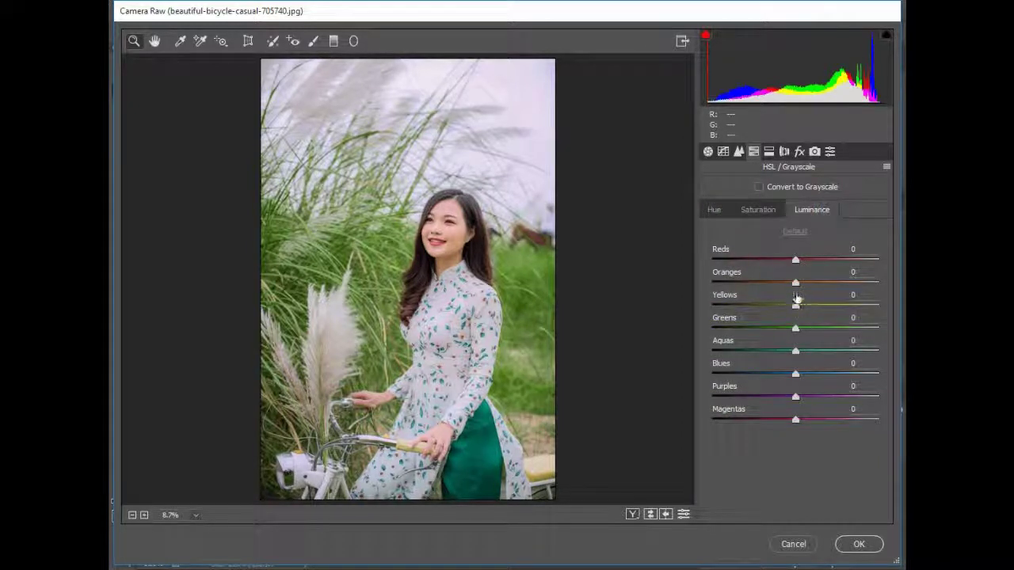
mouse_move(795, 284)
left_mouse_down()
mouse_move(792, 306)
mouse_move(794, 290)
left_mouse_up()
mouse_move(793, 306)
left_mouse_down()
mouse_move(837, 304)
mouse_move(776, 304)
mouse_move(843, 304)
mouse_move(776, 306)
mouse_move(803, 316)
mouse_move(848, 313)
mouse_move(753, 309)
mouse_move(813, 317)
mouse_move(745, 333)
mouse_move(826, 333)
mouse_move(798, 333)
mouse_move(809, 333)
left_mouse_up()
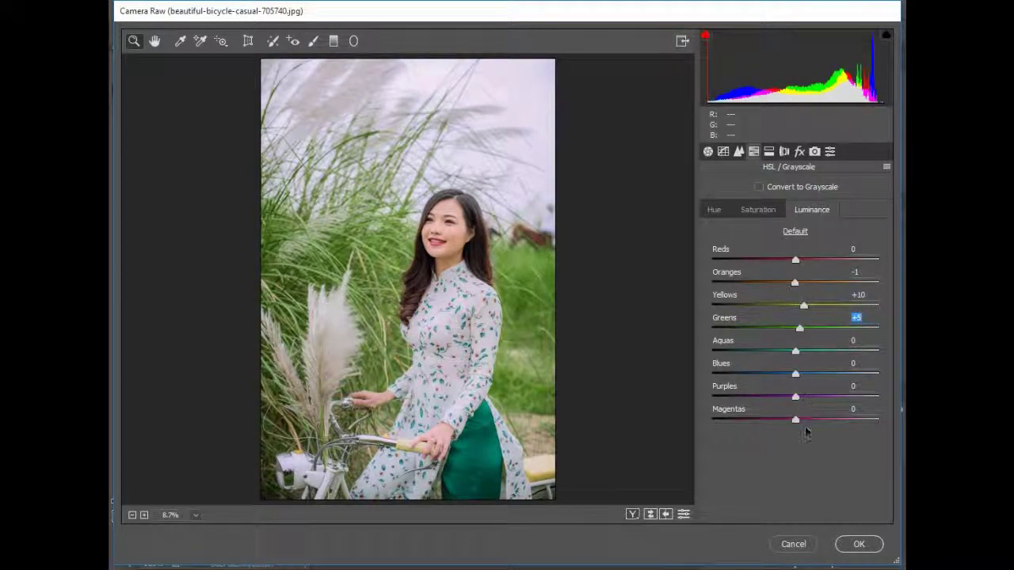
mouse_move(800, 357)
left_mouse_down()
mouse_move(793, 352)
mouse_move(820, 358)
mouse_move(750, 366)
mouse_move(903, 358)
left_mouse_up()
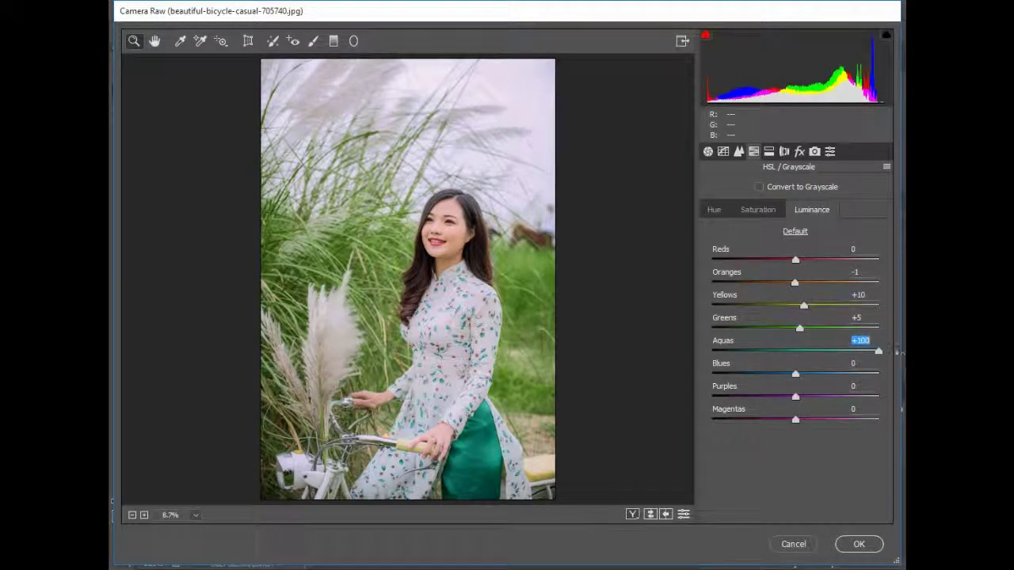
left_click(758, 209)
mouse_move(795, 351)
left_mouse_down()
mouse_move(827, 351)
mouse_move(779, 360)
mouse_move(874, 354)
mouse_move(740, 351)
mouse_move(873, 351)
mouse_move(860, 351)
left_mouse_up()
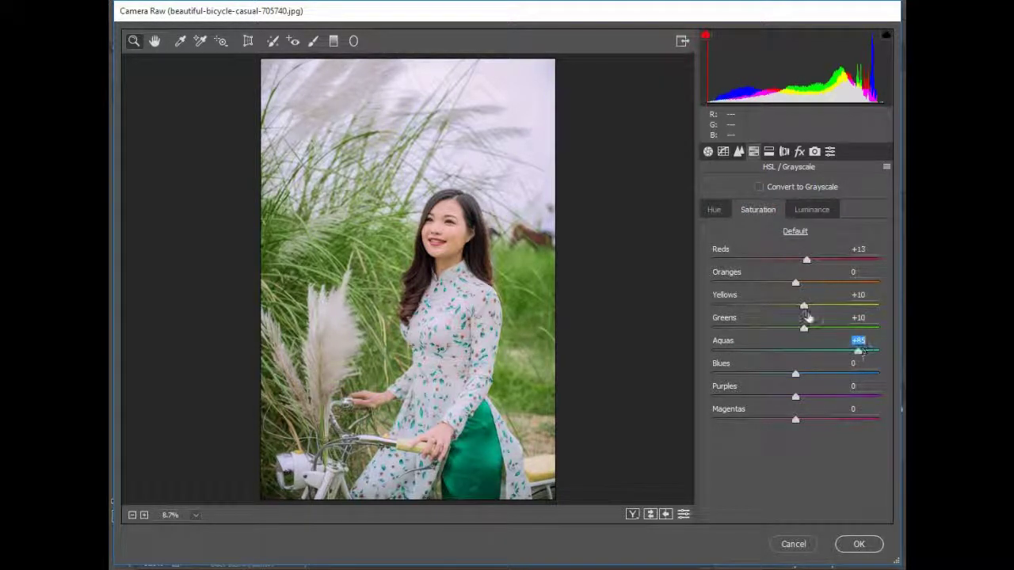
left_click(715, 210)
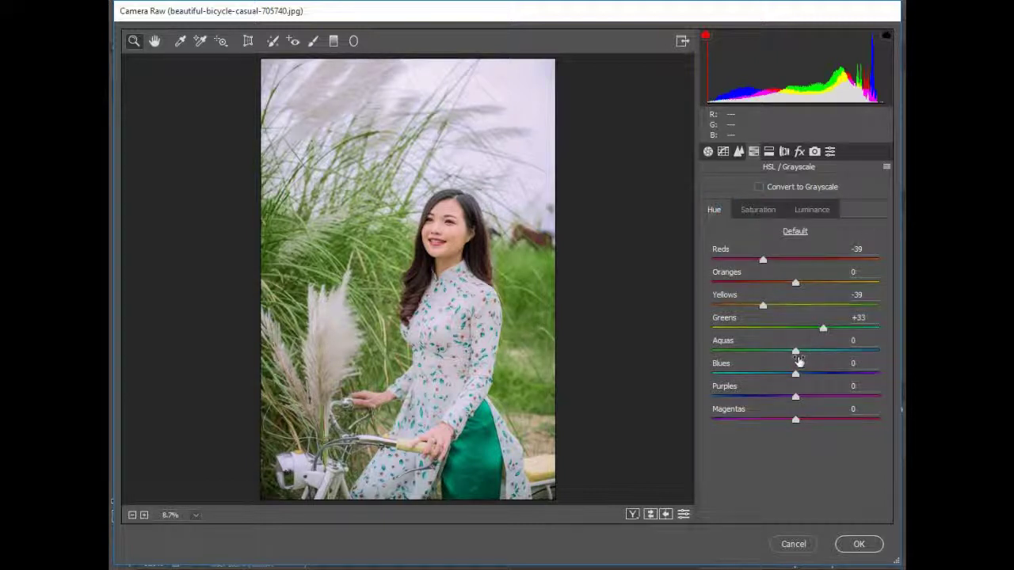
- Reset the Blues hue to 0; set luminance Blues +2, Purples 0, Magentas slightly darker
mouse_move(795, 351)
left_mouse_down()
mouse_move(739, 356)
mouse_move(897, 369)
mouse_move(776, 375)
mouse_move(804, 385)
left_mouse_up()
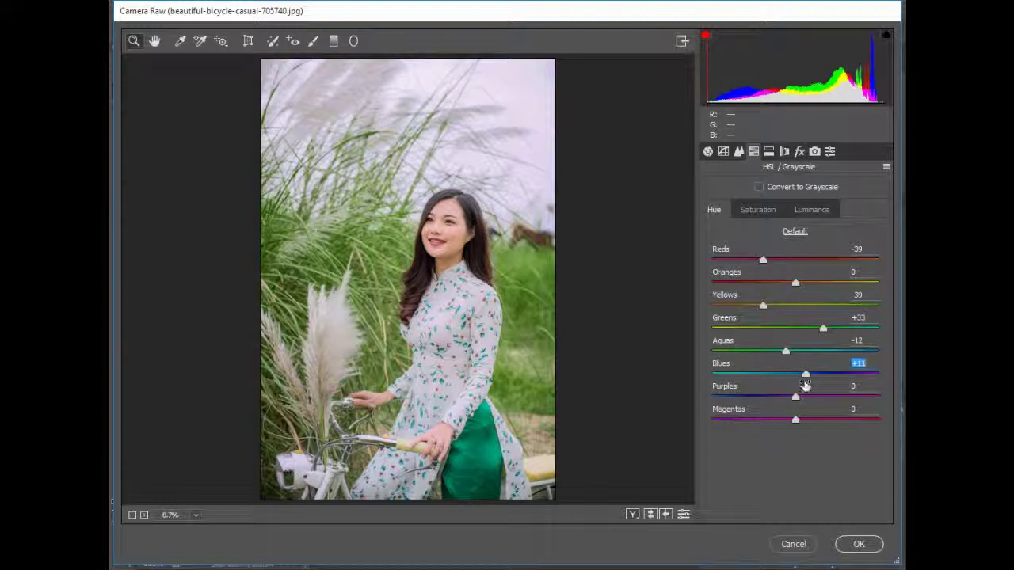
type("0")
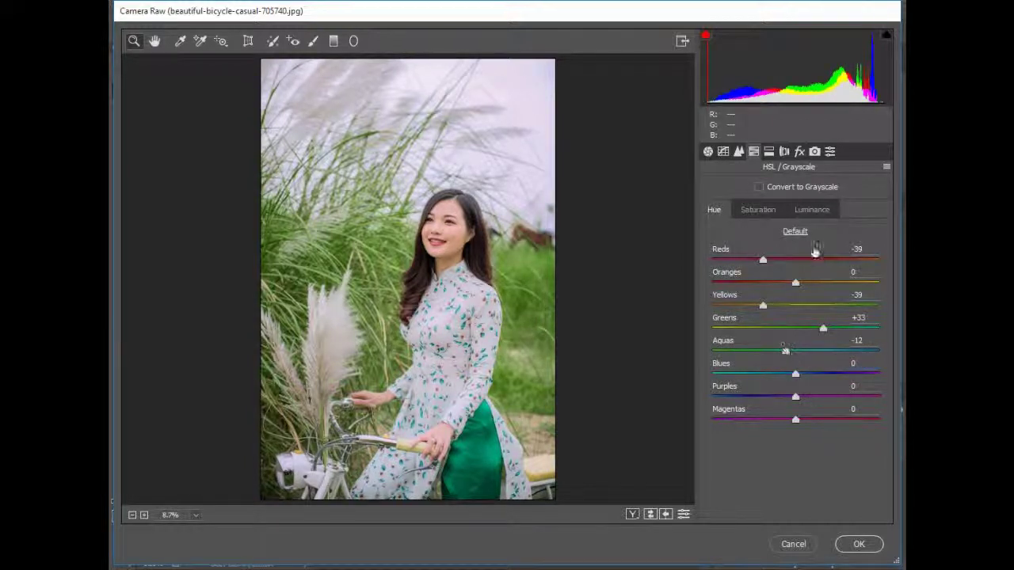
left_click(812, 209)
left_click_drag(796, 373, 702, 404)
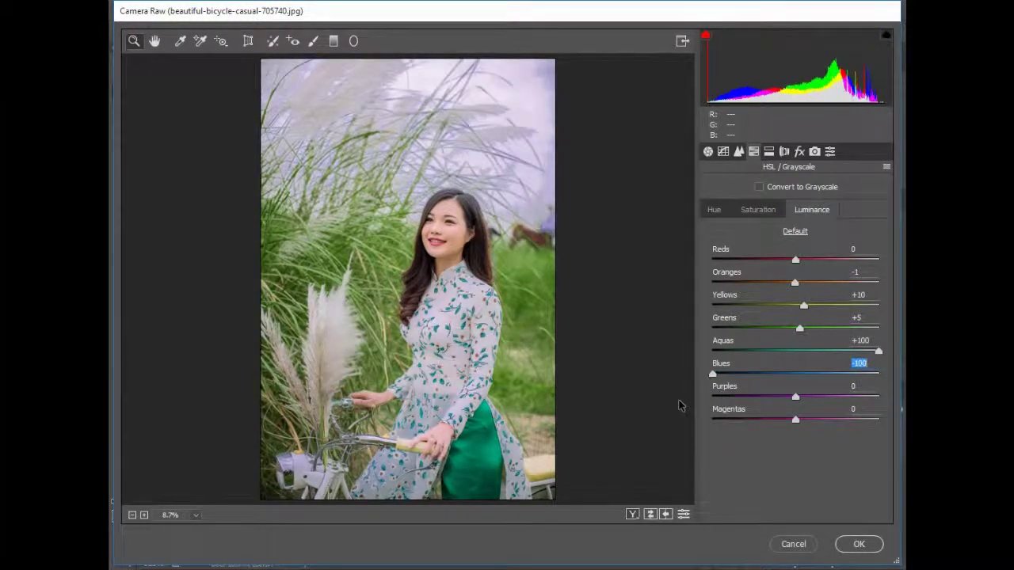
key("shift+Up")
key("shift+Up")
mouse_move(754, 424)
left_mouse_down()
mouse_move(849, 396)
mouse_move(790, 400)
left_mouse_up()
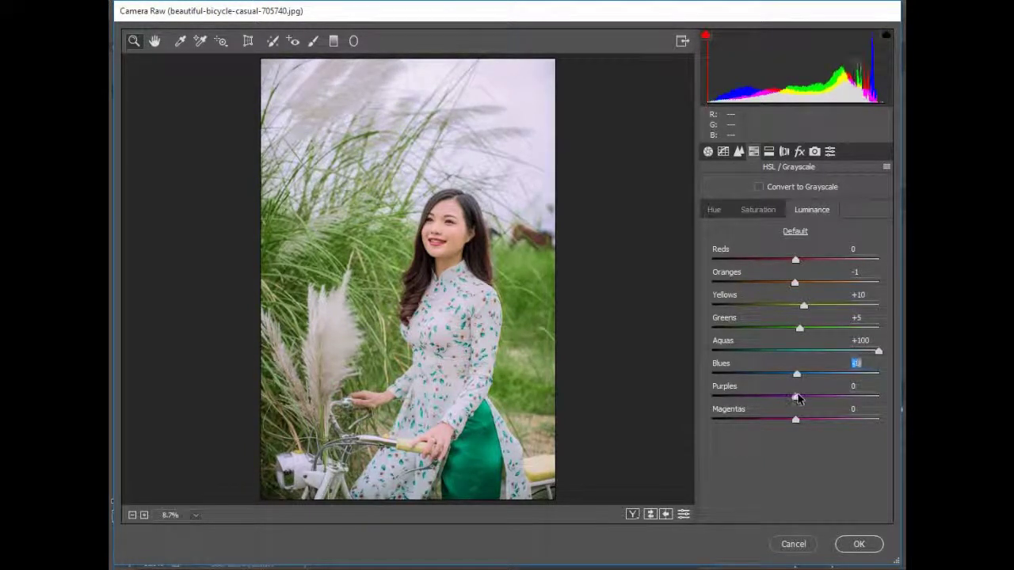
mouse_move(796, 395)
left_mouse_down()
mouse_move(850, 399)
mouse_move(781, 398)
mouse_move(830, 396)
mouse_move(736, 423)
mouse_move(837, 421)
mouse_move(726, 420)
mouse_move(831, 420)
mouse_move(751, 436)
mouse_move(863, 432)
mouse_move(715, 424)
mouse_move(865, 449)
mouse_move(746, 443)
mouse_move(795, 452)
mouse_move(784, 399)
left_mouse_up()
double_click(811, 396)
left_click(849, 411)
type("-8")
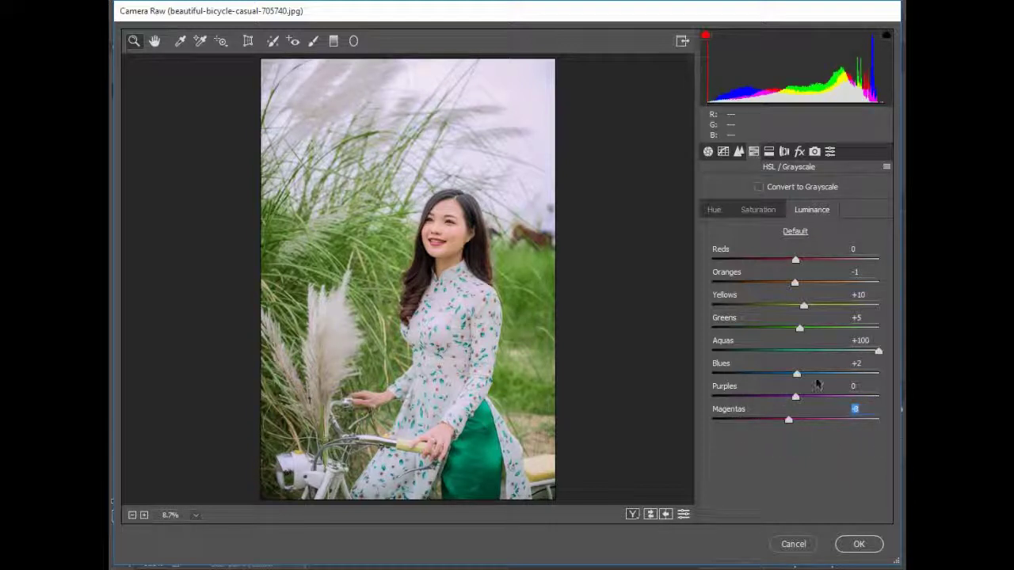
- Apply the Camera Raw grade and toggle the Background copy's visibility to compare
left_click(859, 544)
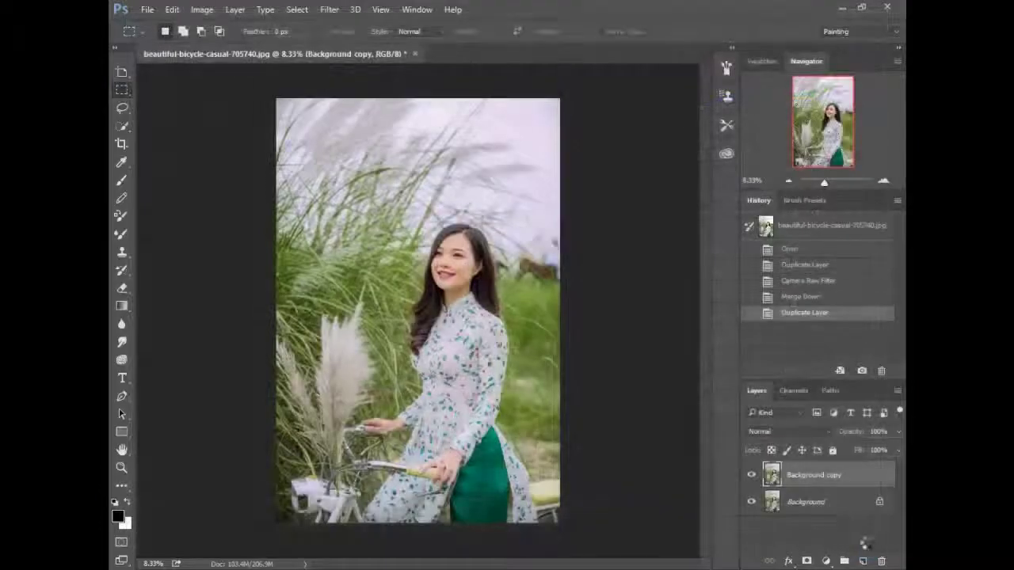
left_click(751, 475)
left_click(751, 475)
left_click(752, 474)
left_click(752, 474)
left_click(752, 474)
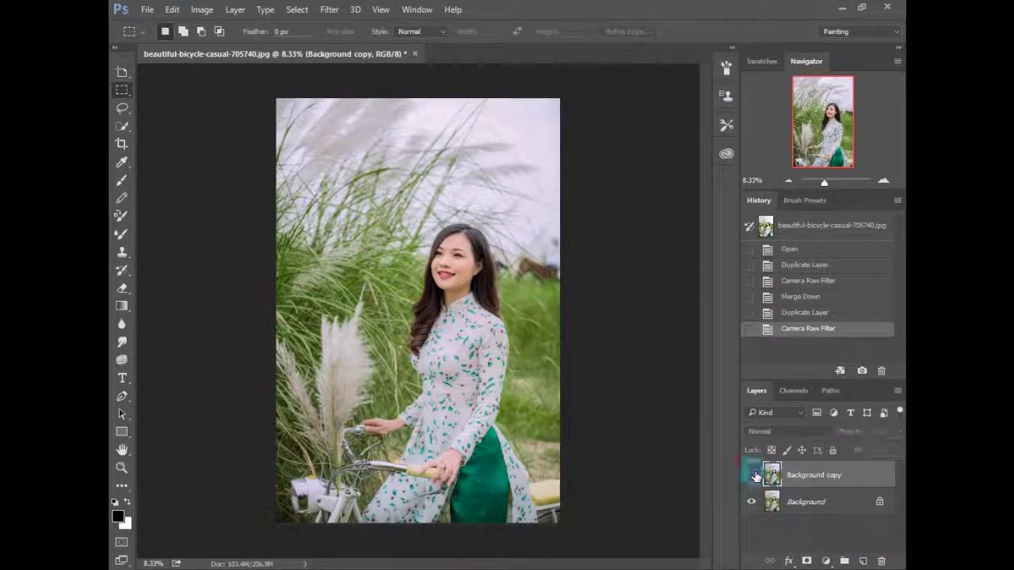
left_click(752, 474)
left_click(751, 475)
left_click(751, 474)
- Merge the graded copy into Background and duplicate it as a fresh Background copy
right_click(832, 486)
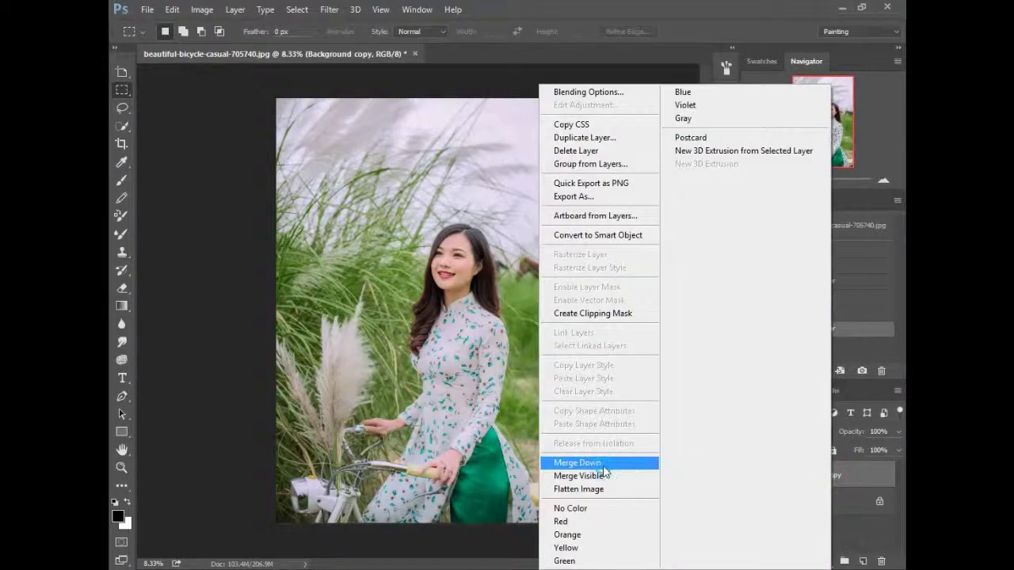
left_click(592, 461)
left_click_drag(851, 477, 862, 559)
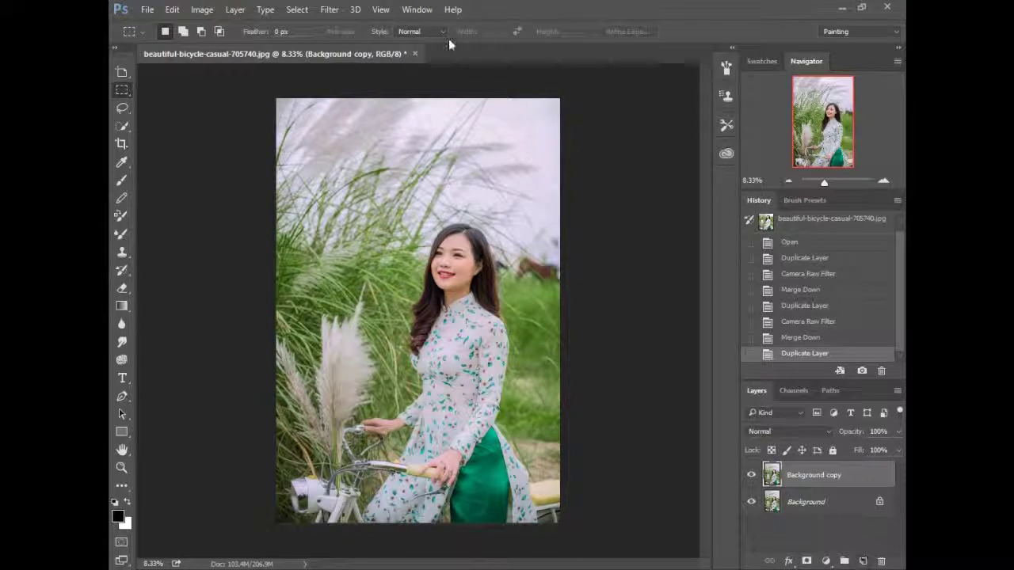
left_click(331, 10)
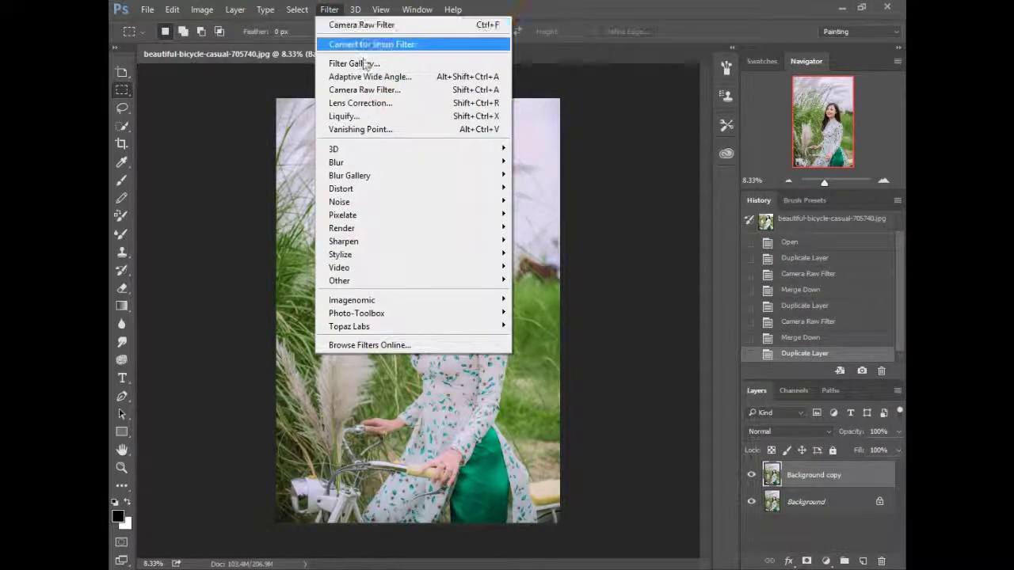
- Run Camera Raw on the new copy and try a Kodak film preset
left_click(361, 91)
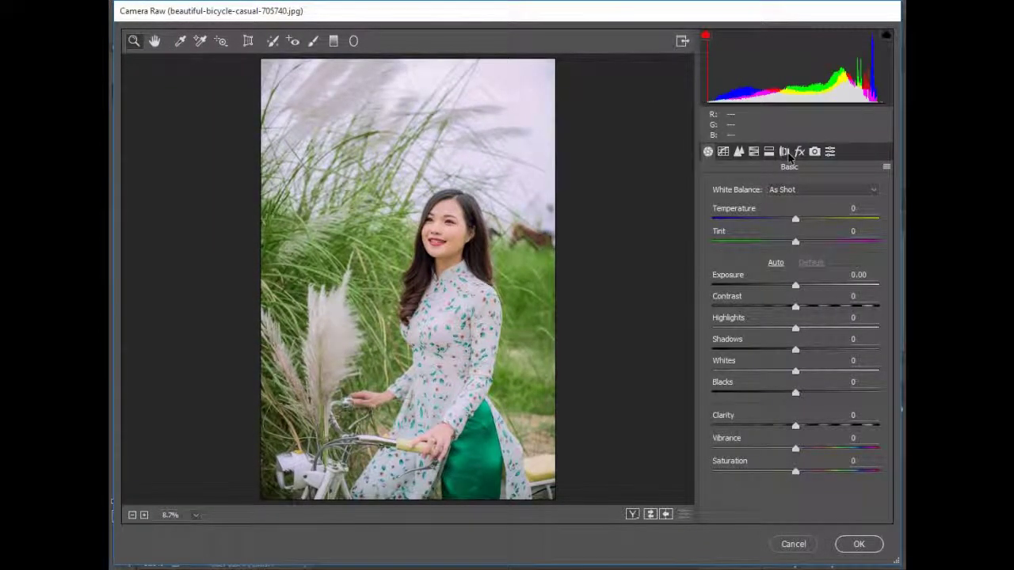
left_click(832, 152)
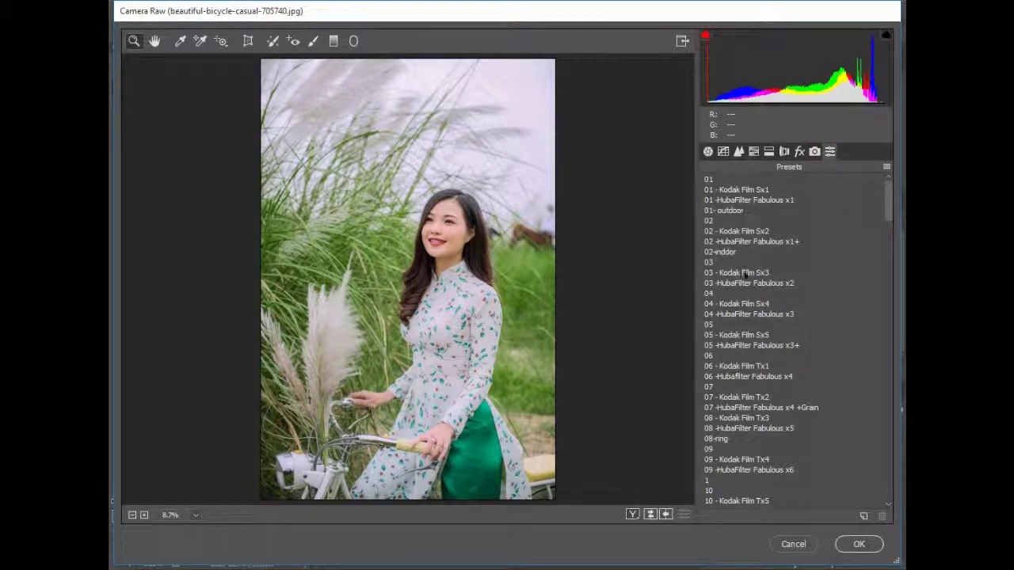
left_click(740, 190)
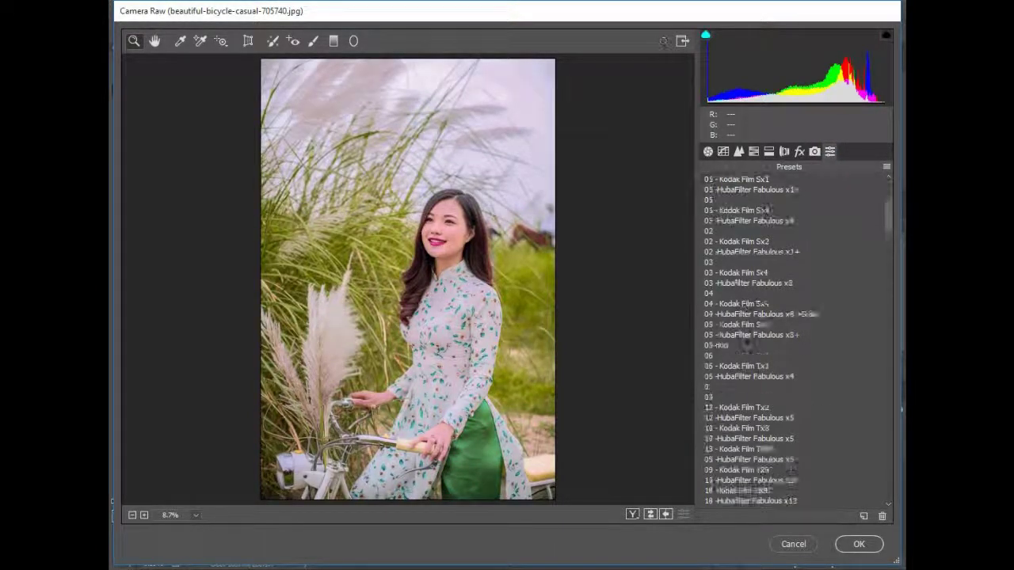
scroll(746, 342, "down", 5)
scroll(747, 342, "down", 5)
- Audition the bride, Brilliant Blue Skies and Dark Moody presets, ending on Crossify
left_click(712, 347)
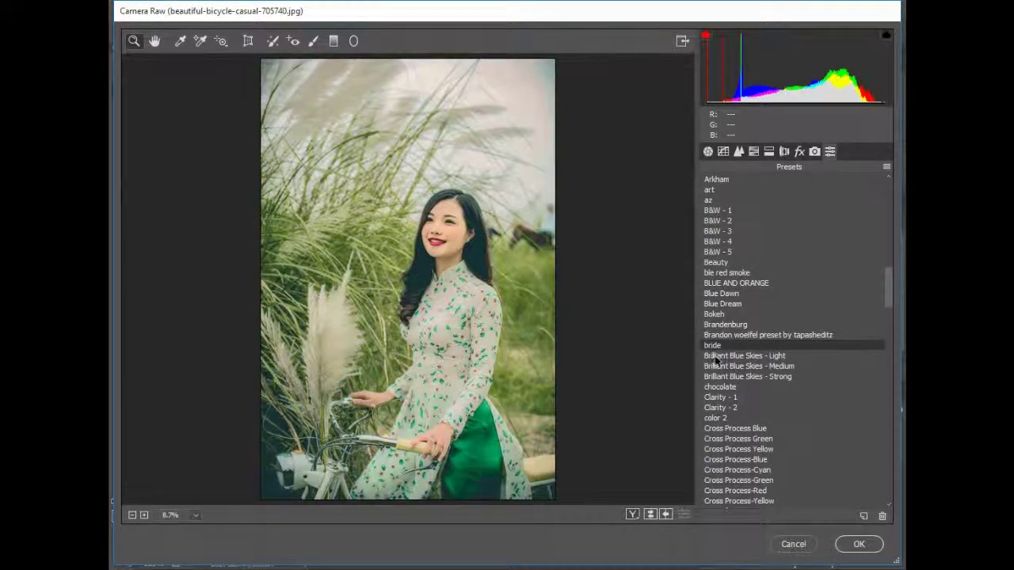
left_click(713, 355)
left_click(719, 367)
scroll(719, 373, "down", 5)
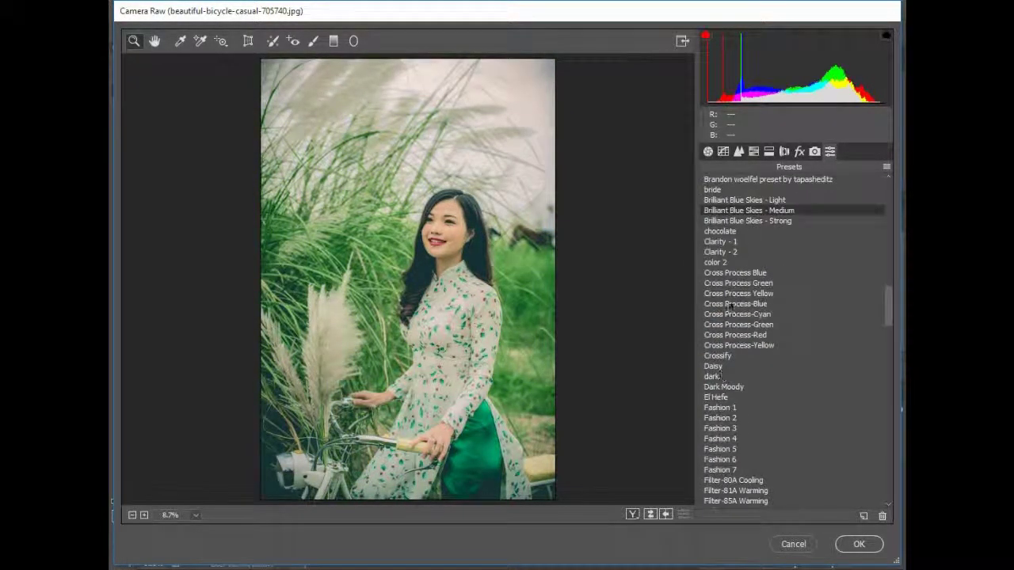
left_click(710, 386)
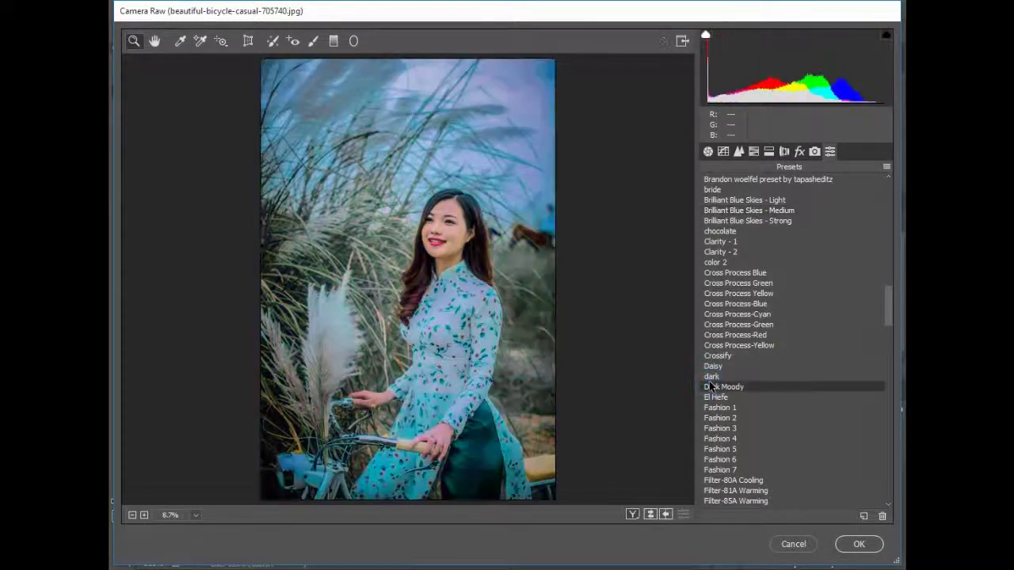
left_click(715, 357)
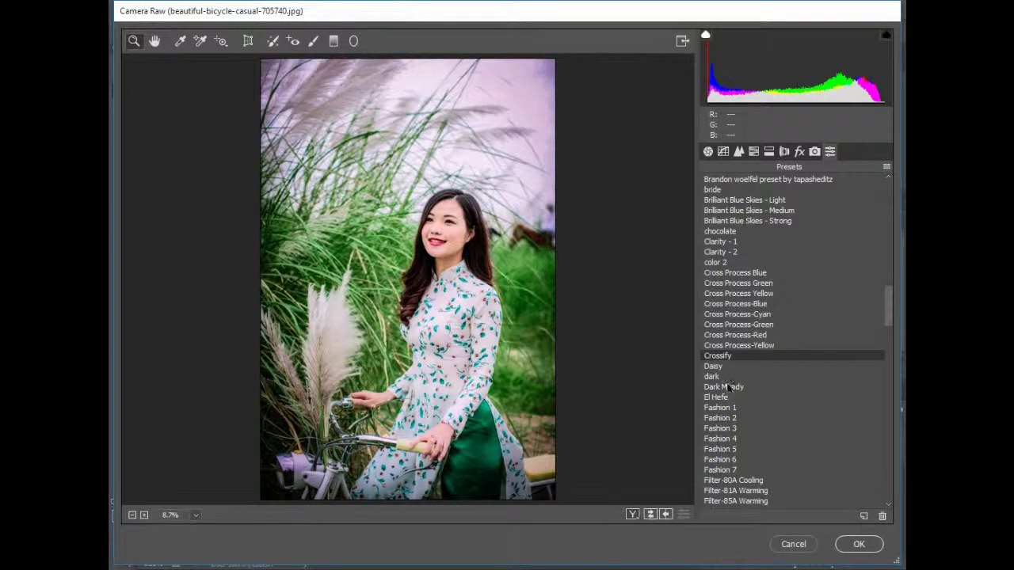
scroll(735, 401, "down", 5)
scroll(735, 401, "down", 6)
scroll(735, 401, "down", 3)
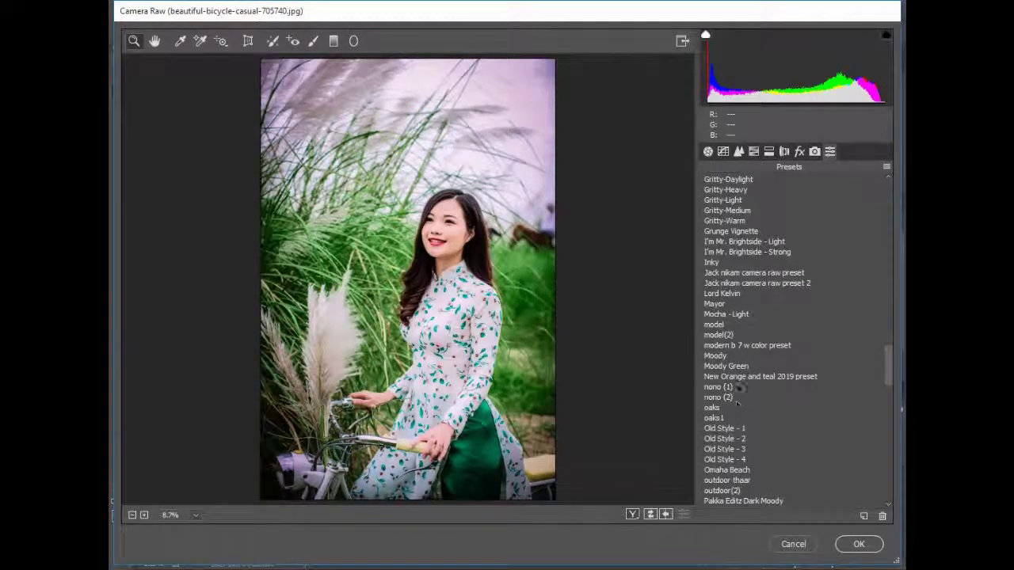
- Try the New Orange and teal 2019, Old Style - 1, oaks, Pakka Editz Green and Dark Moody presets
left_click(734, 378)
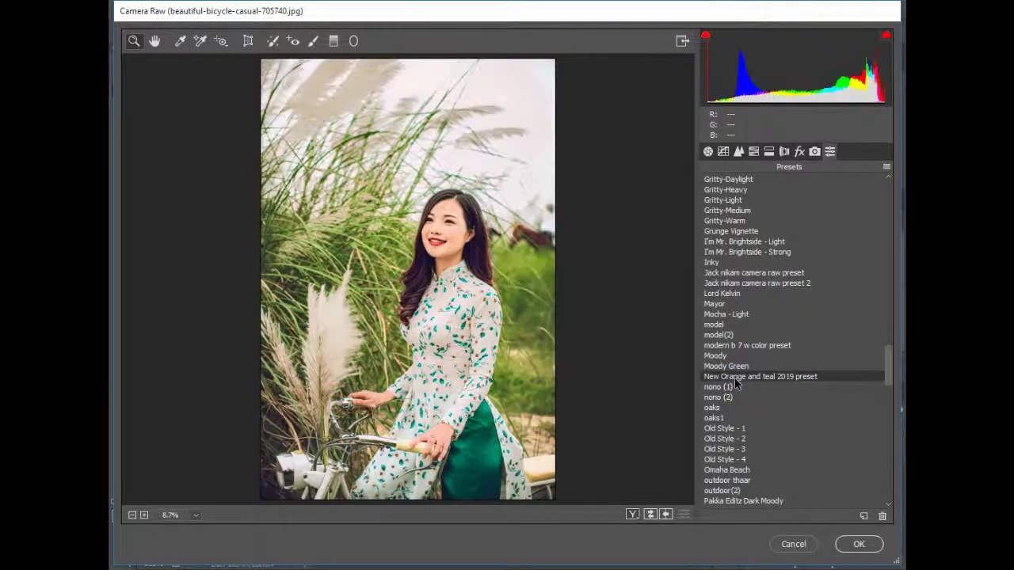
scroll(734, 378, "down", 4)
left_click(711, 302)
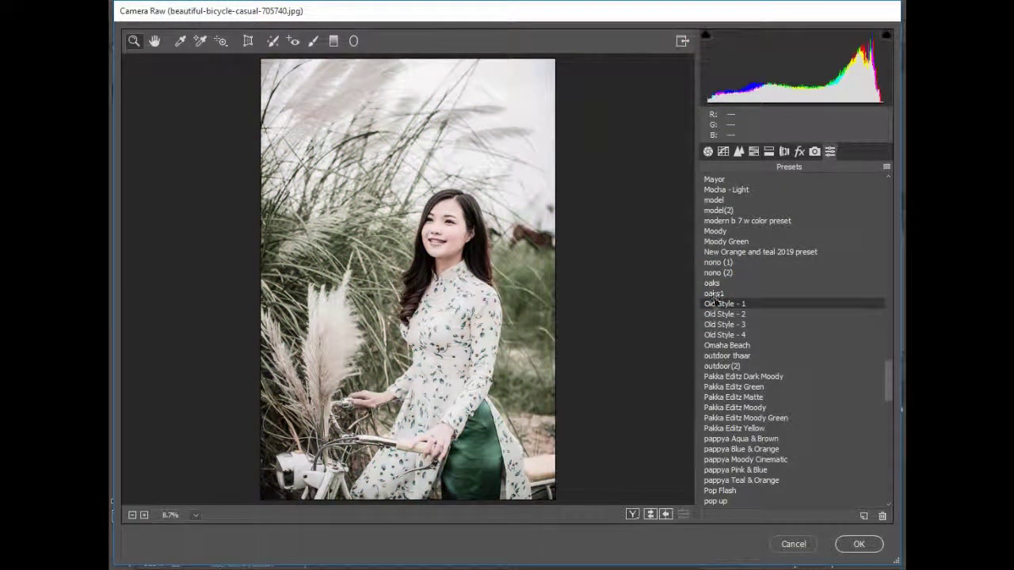
key("Up")
key("Up")
scroll(723, 326, "down", 3)
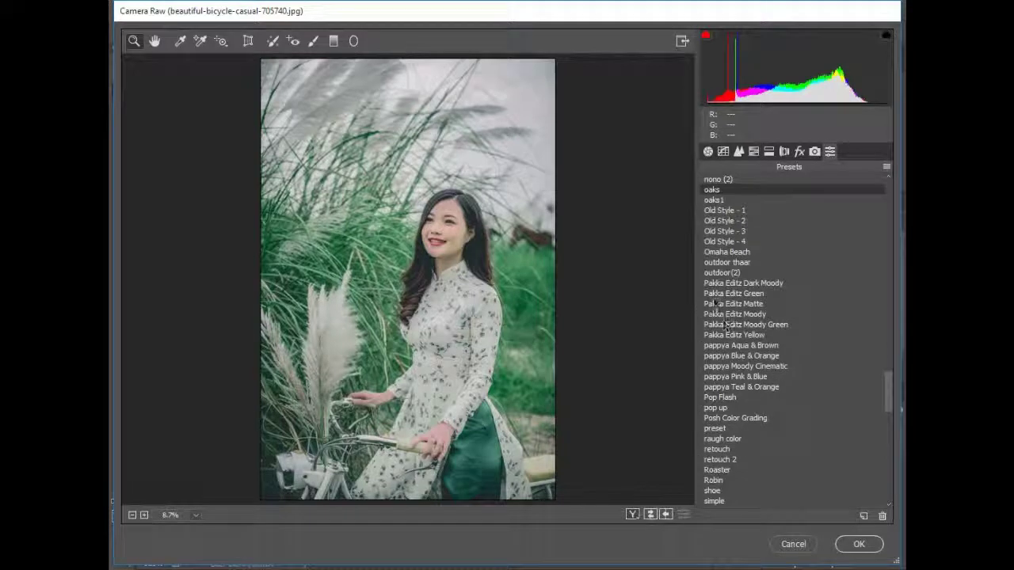
left_click(716, 291)
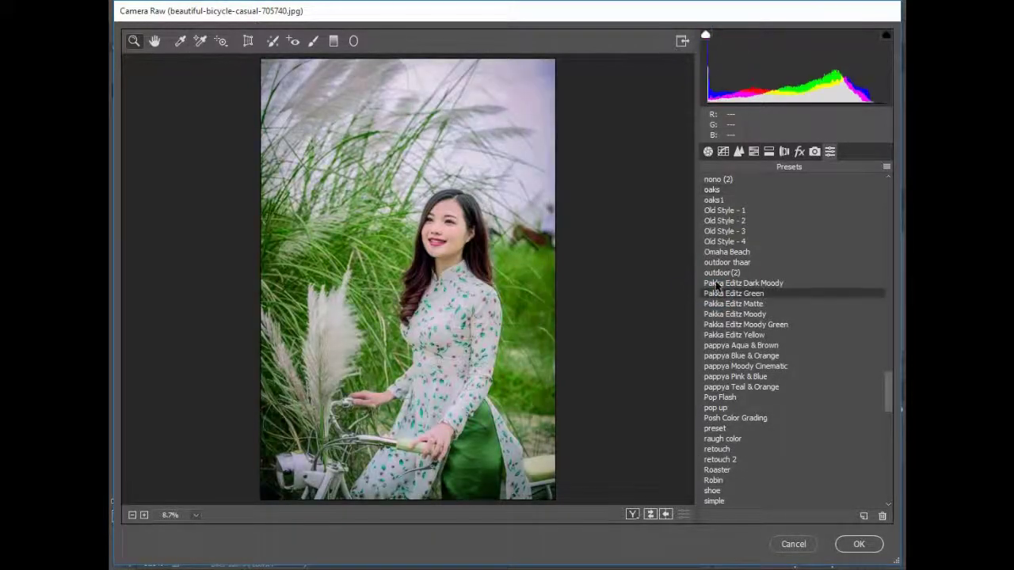
left_click(715, 283)
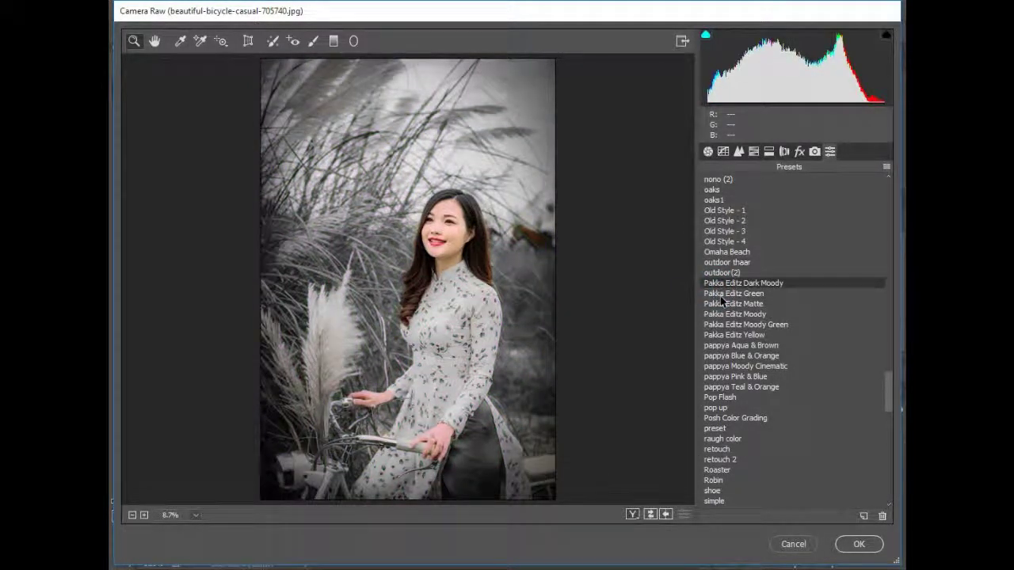
scroll(721, 297, "up", 1)
scroll(729, 272, "up", 1)
scroll(749, 250, "up", 1)
scroll(750, 250, "up", 1)
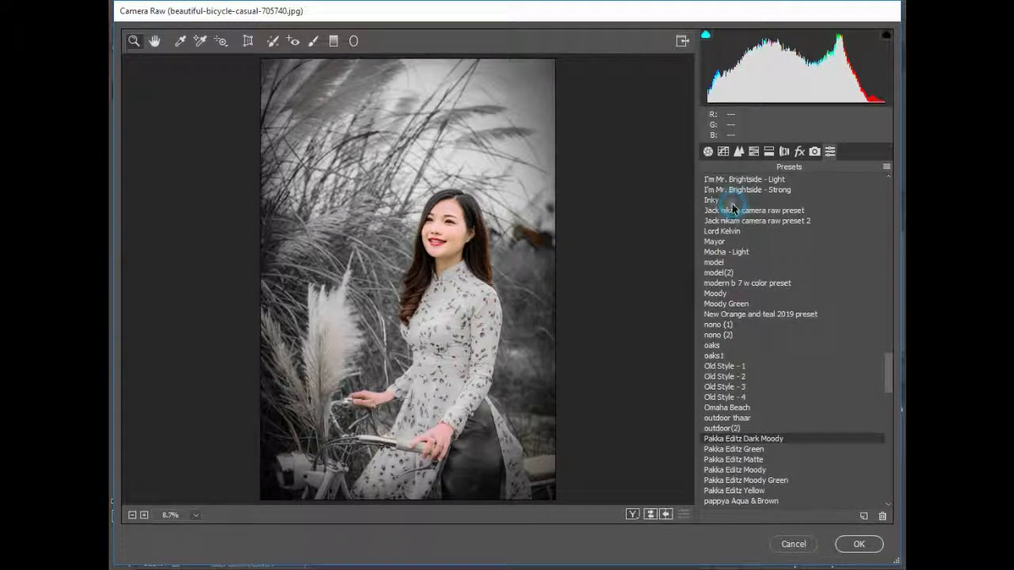
- Try the Inky, Jack nikam, Lord Kelvin, nono and Pakka Editz Matte, Moody and Moody Green presets
left_click(734, 199)
left_click(732, 211)
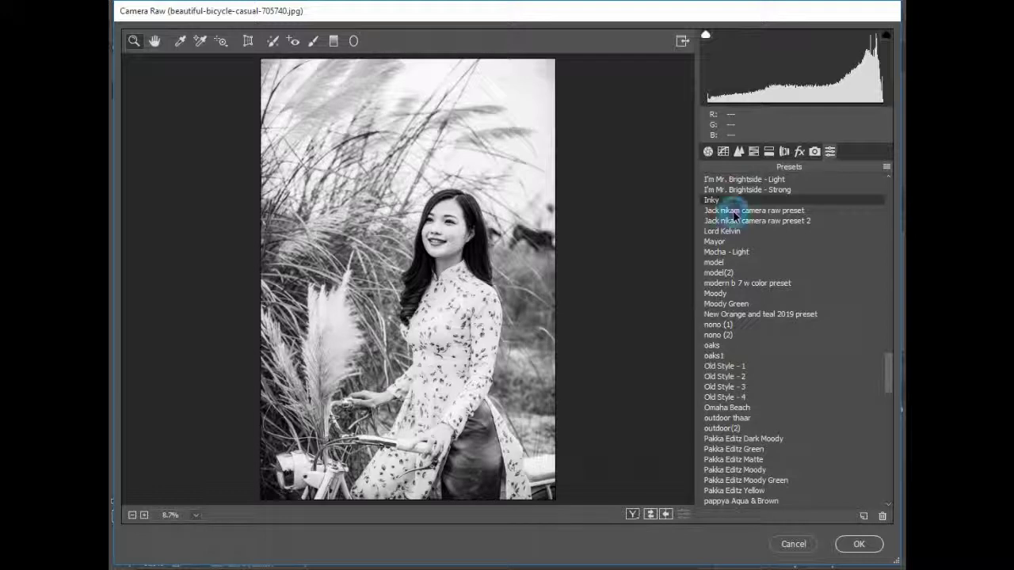
left_click(735, 230)
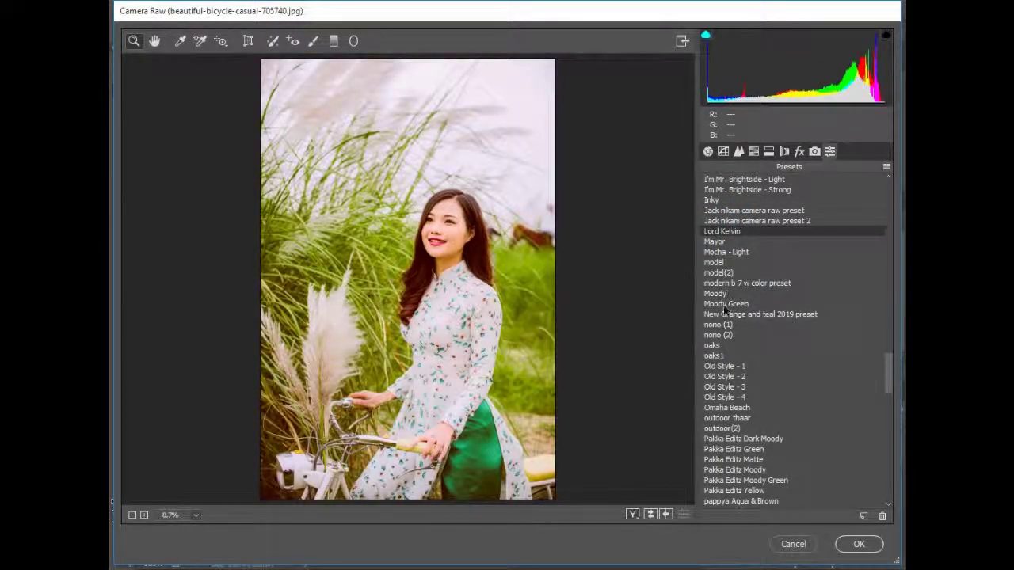
left_click(718, 324)
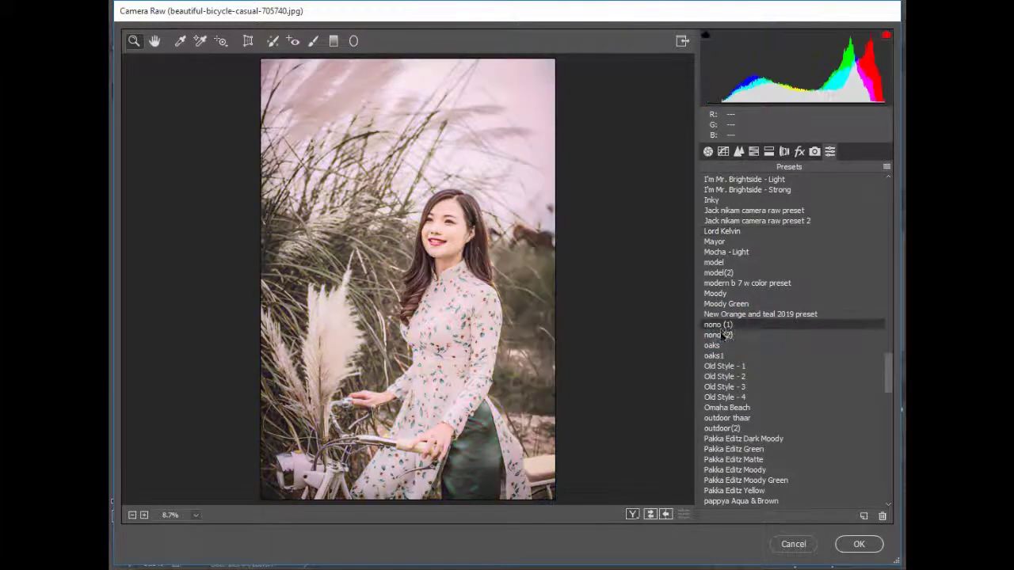
left_click(718, 336)
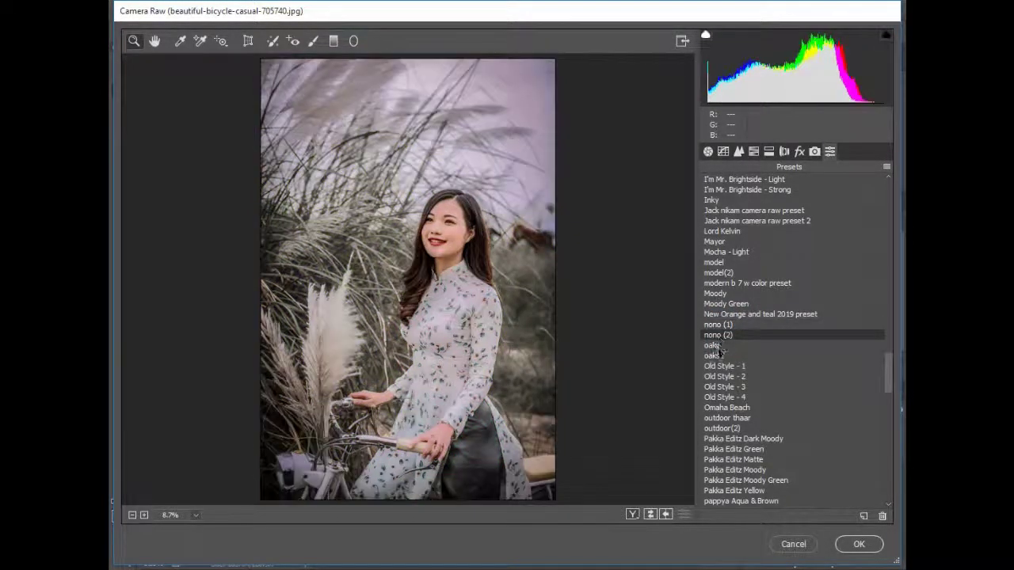
left_click(725, 439)
left_click(732, 459)
left_click(734, 469)
scroll(732, 465, "down", 1)
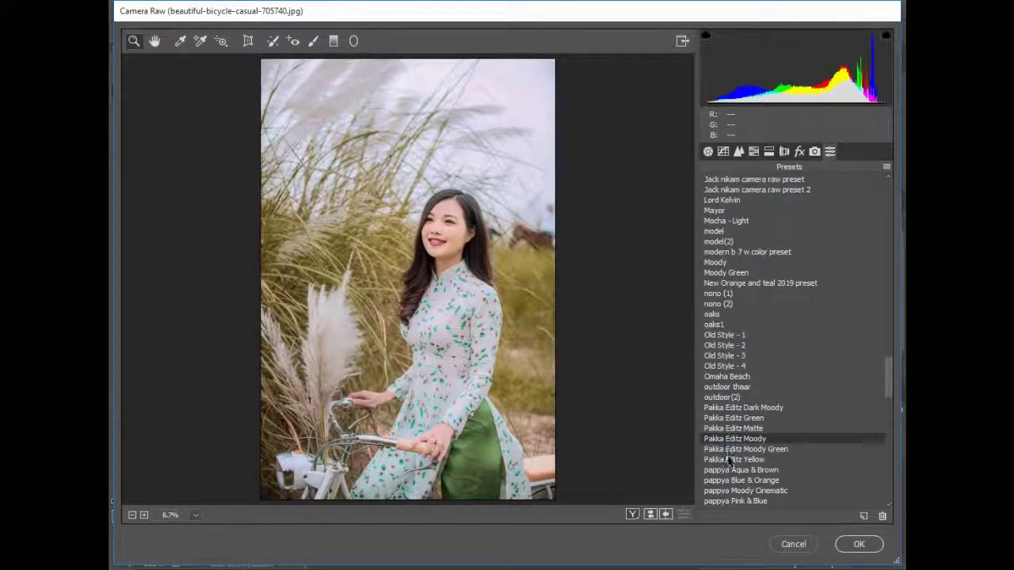
left_click(728, 449)
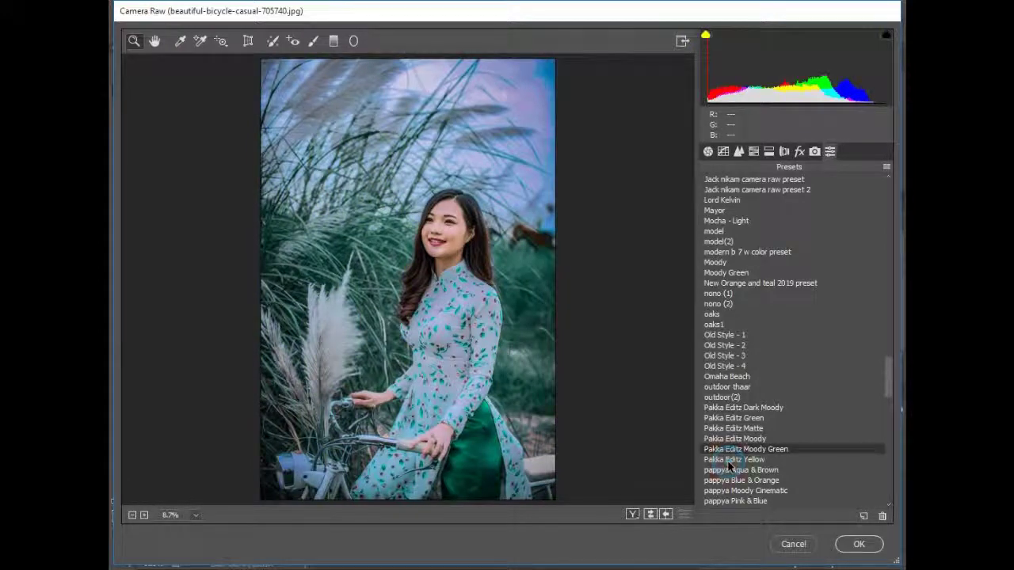
- Try Pakka Editz Yellow and the pappya presets, ending on Pop Flash at the list's end
left_click(727, 460)
scroll(727, 460, "down", 1)
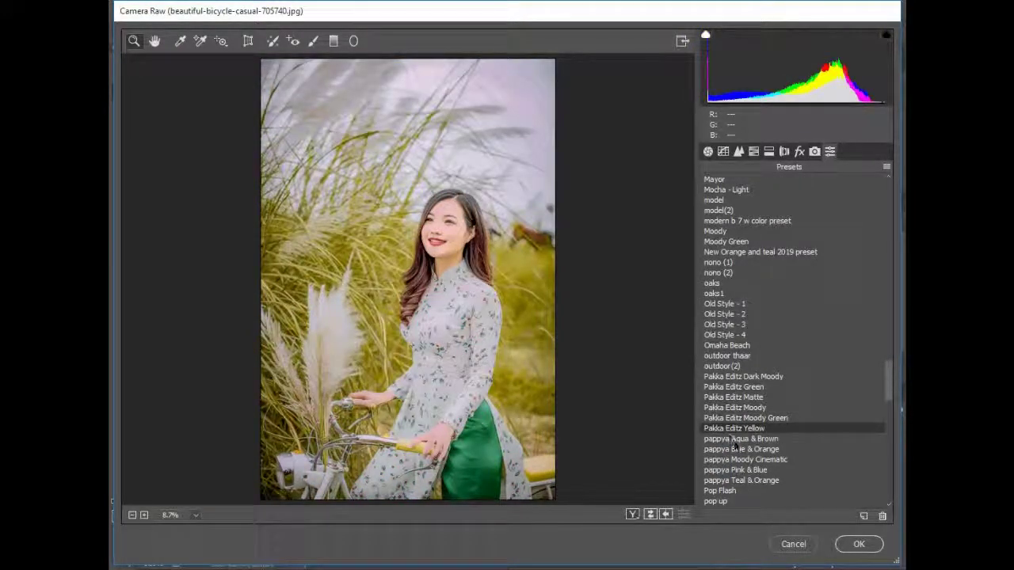
left_click(734, 441)
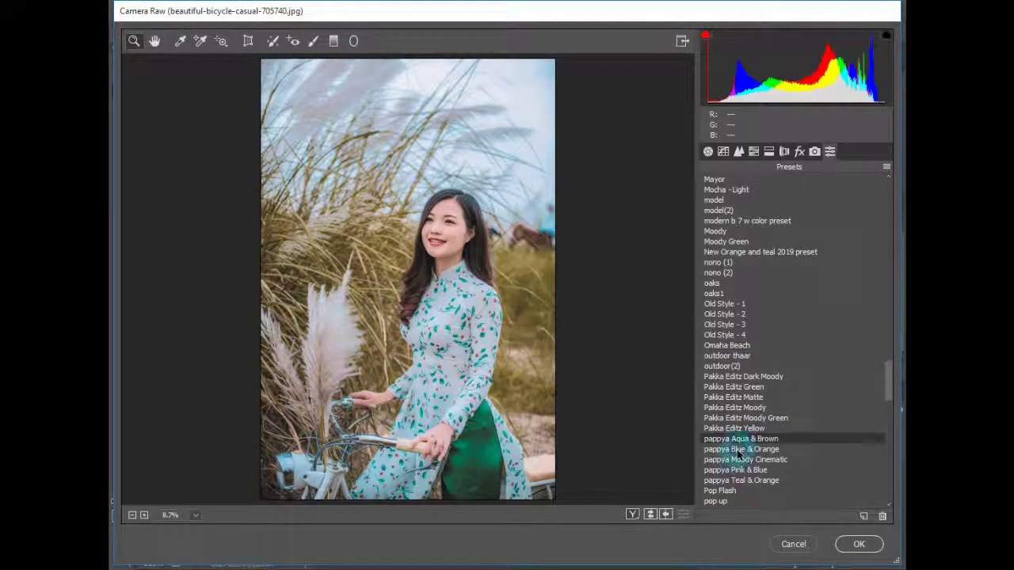
left_click(741, 449)
scroll(738, 458, "down", 1)
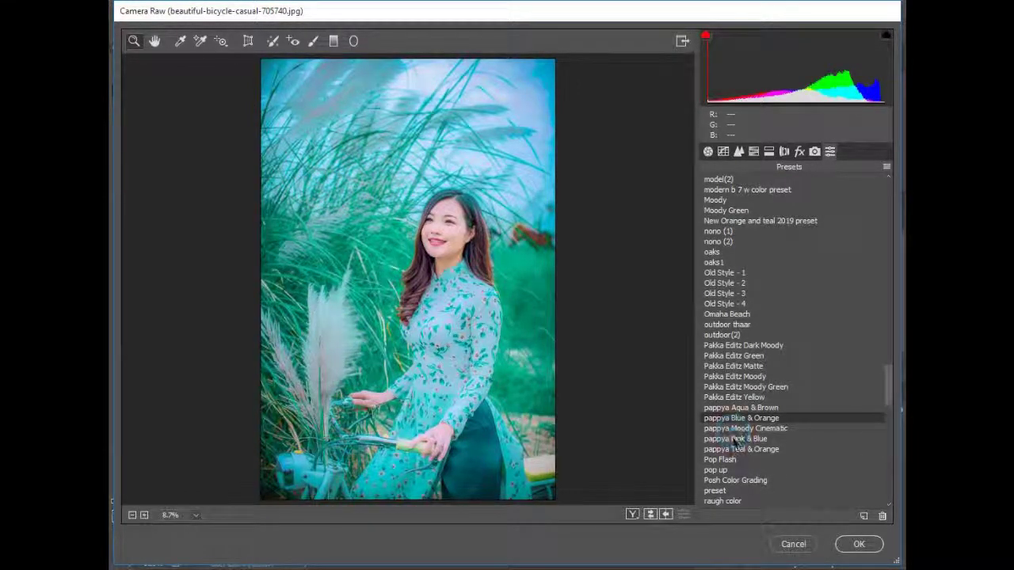
left_click(736, 449)
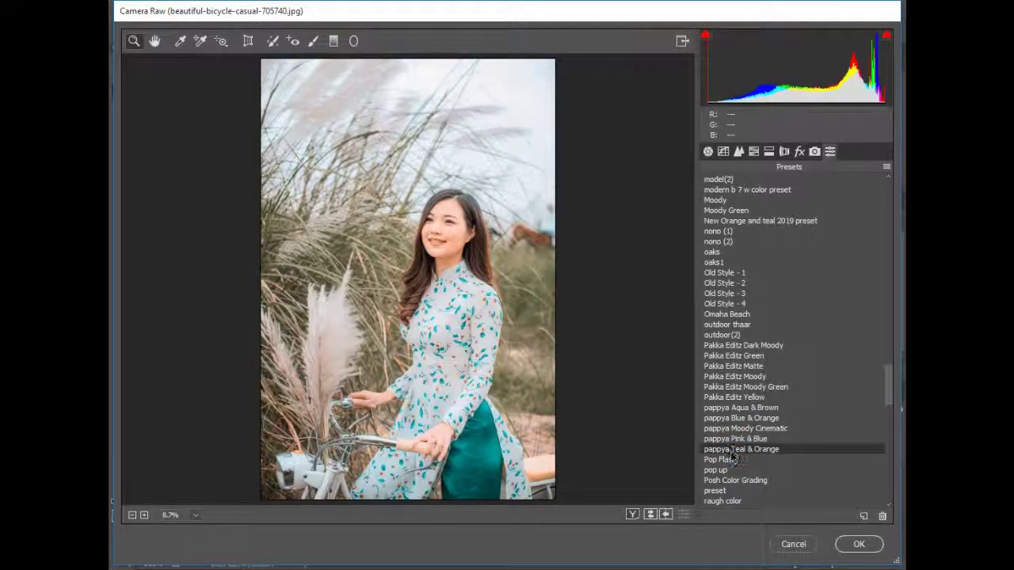
left_click(732, 459)
scroll(730, 461, "down", 2)
scroll(730, 461, "down", 10)
scroll(730, 461, "down", 7)
scroll(731, 457, "down", 5)
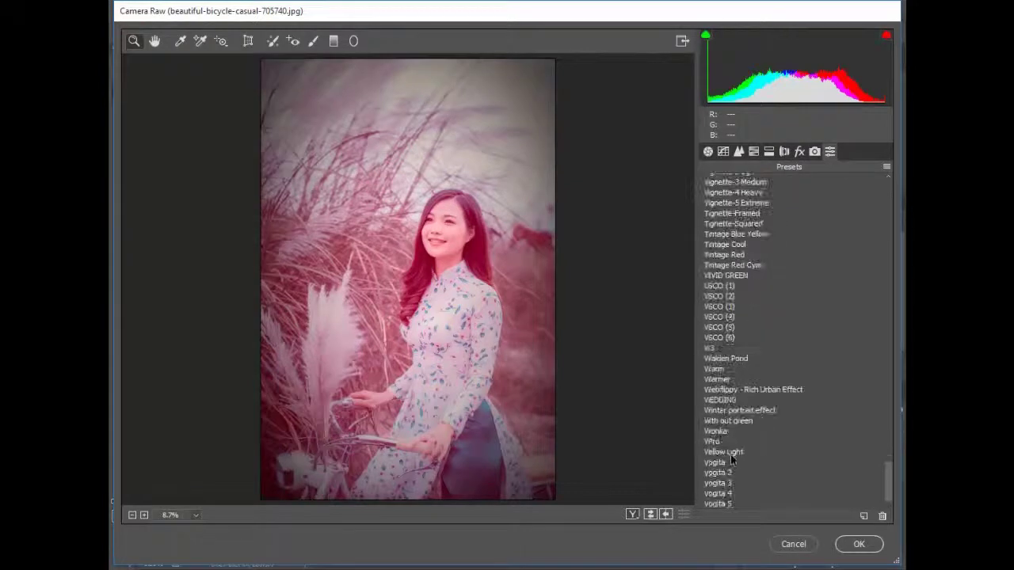
- Preview the Webflippy - Rich Urban Effect, Warmer, Warm and Walden Pond presets
left_click(719, 390)
left_click(717, 380)
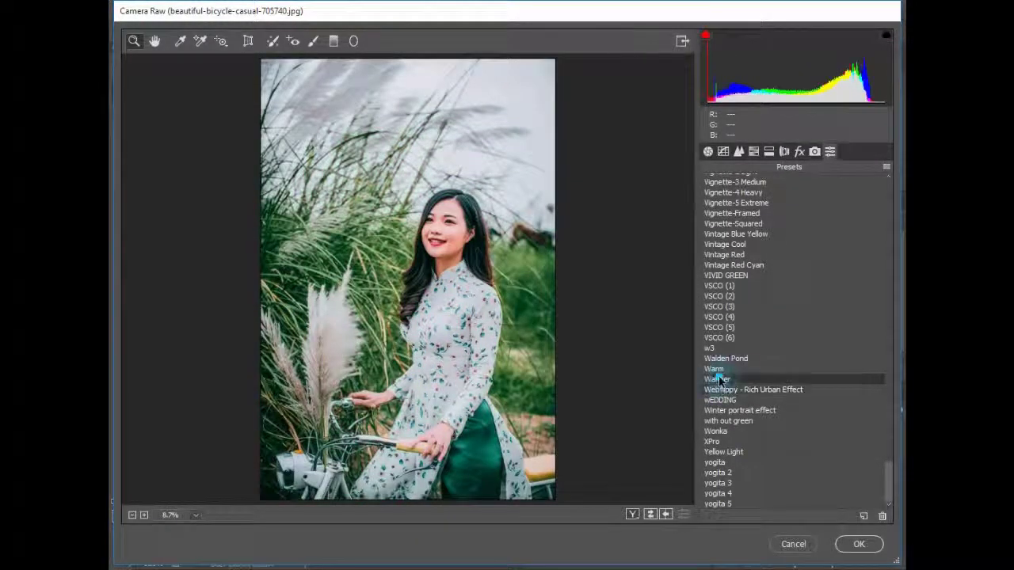
left_click(715, 369)
left_click(722, 358)
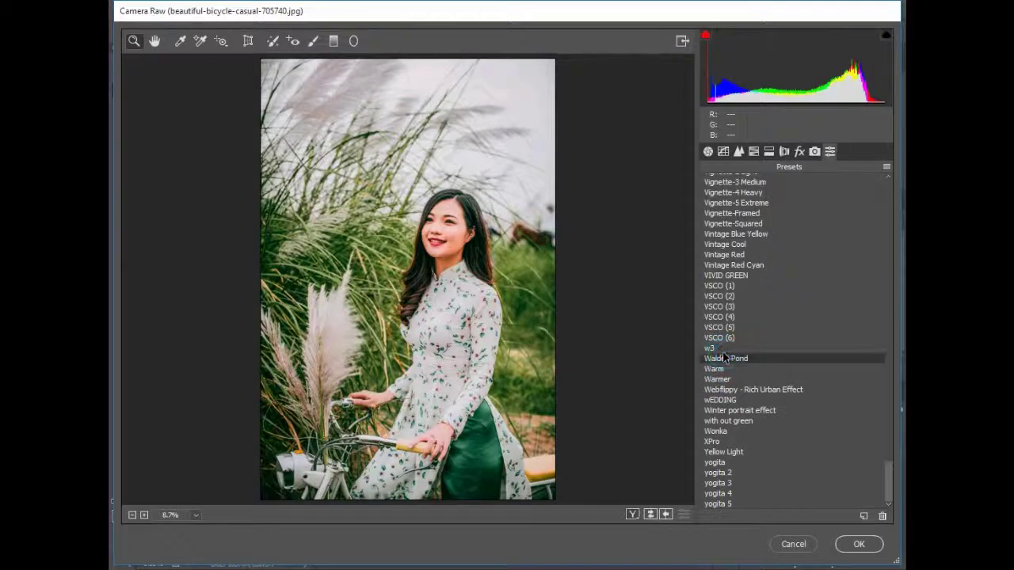
- Preview the numbered presets near the bottom, settling on a muted warm colour look
left_click(717, 472)
left_click(713, 483)
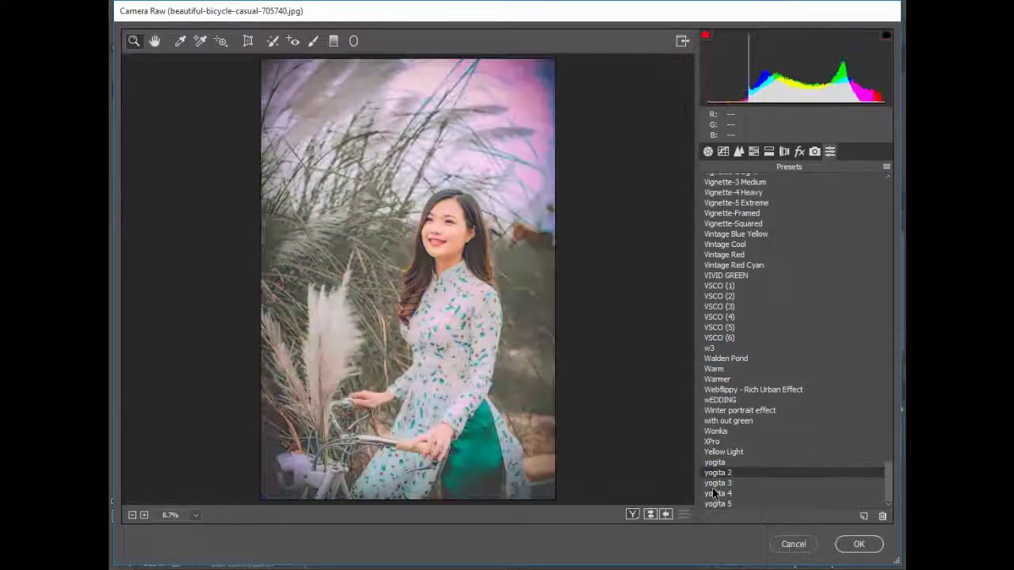
left_click(713, 492)
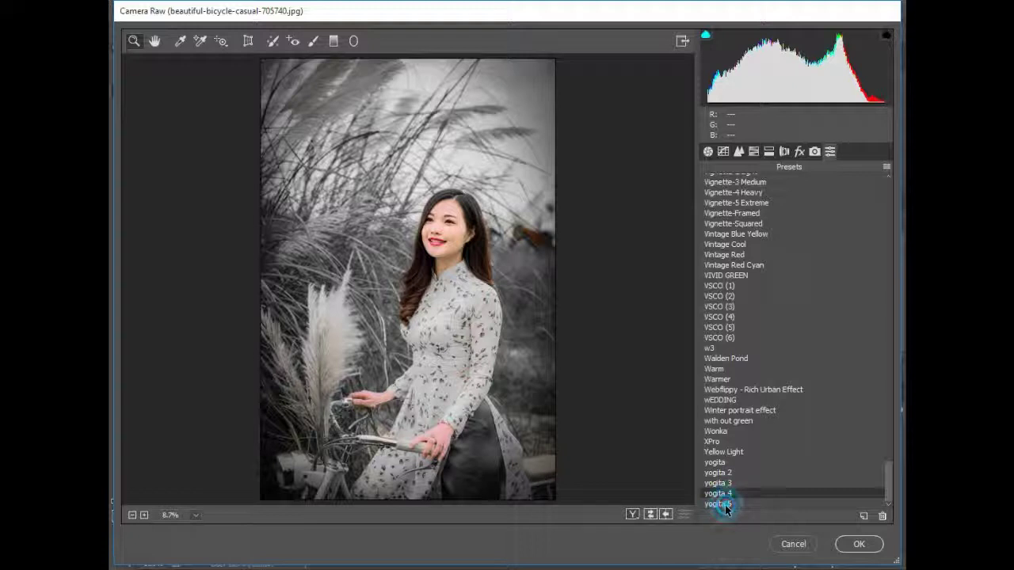
left_click(729, 498)
left_click(729, 493)
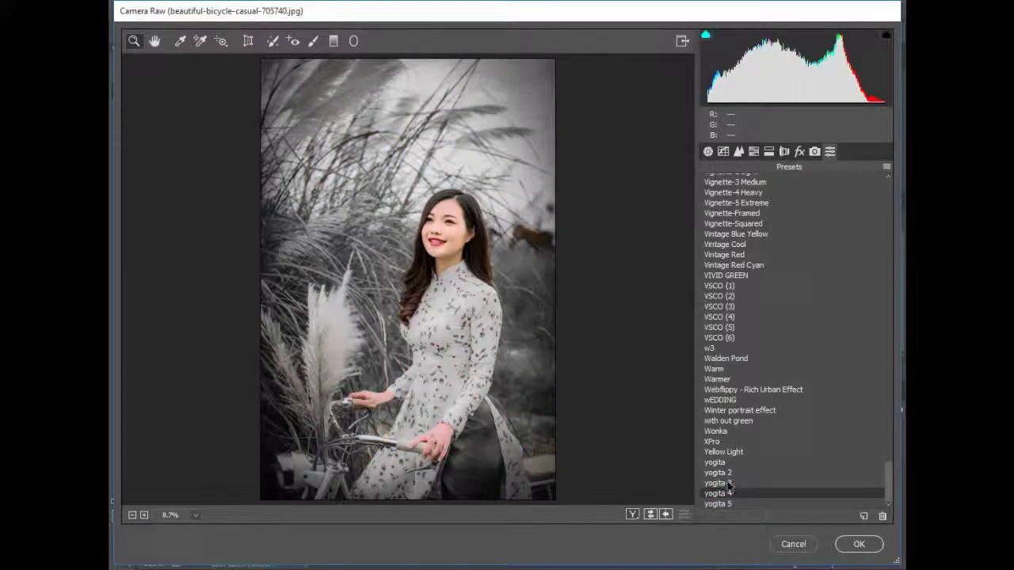
left_click(729, 494)
- Try the TapashEditz Teal+Orange 1, retouch and retouch 2 presets
scroll(728, 483, "up", 6)
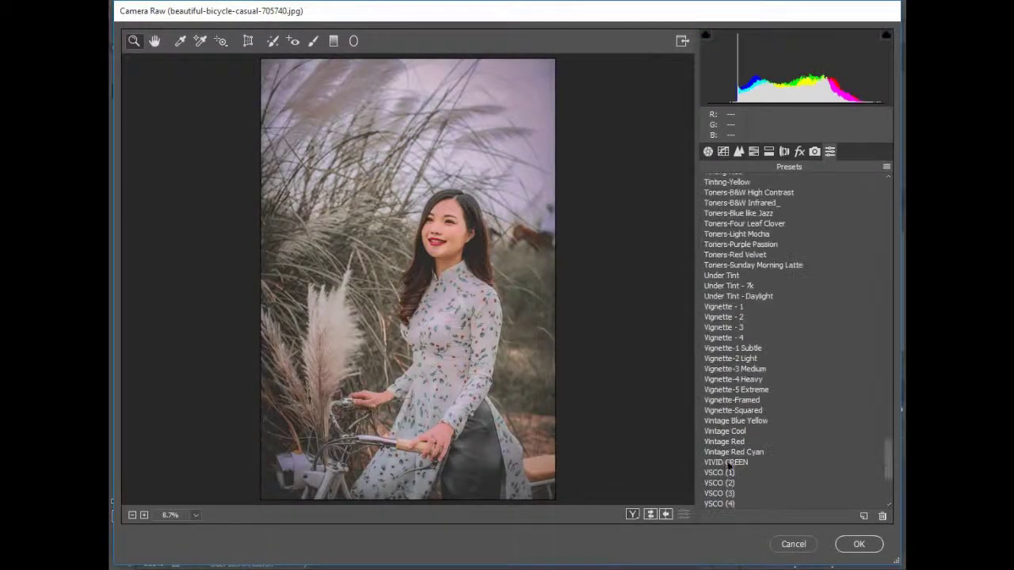
scroll(729, 467, "up", 6)
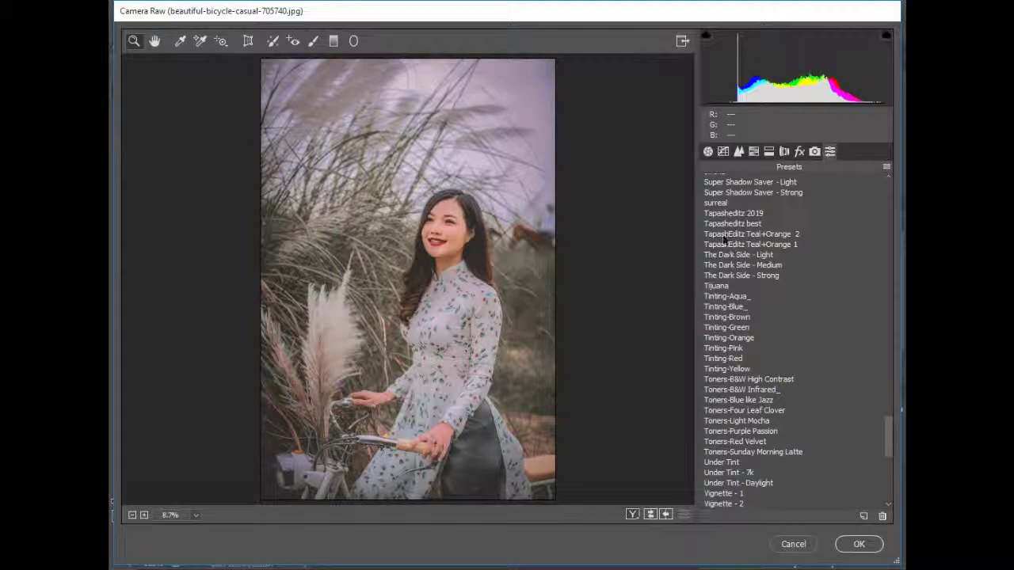
left_click(723, 244)
scroll(723, 246, "up", 5)
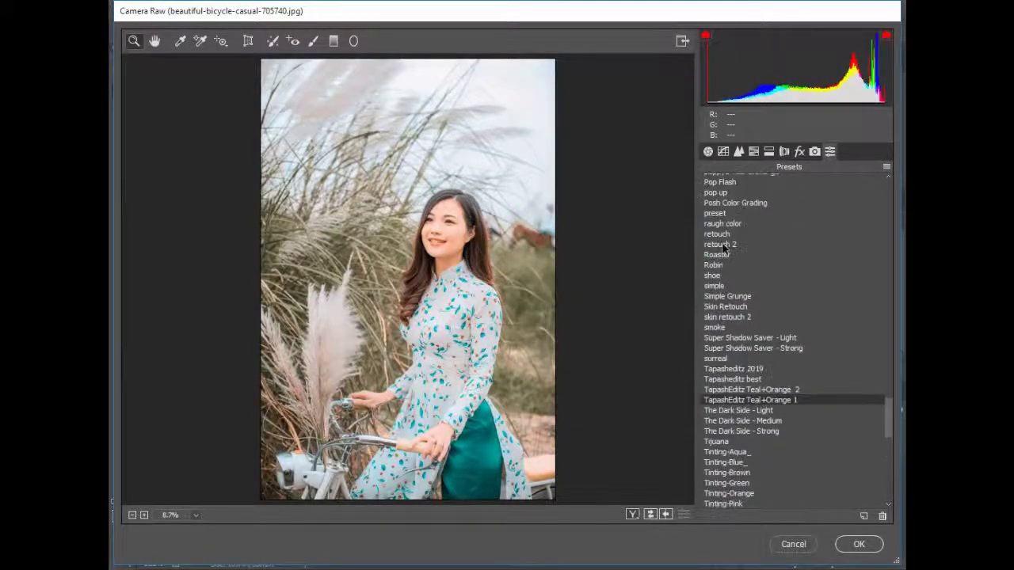
left_click(721, 234)
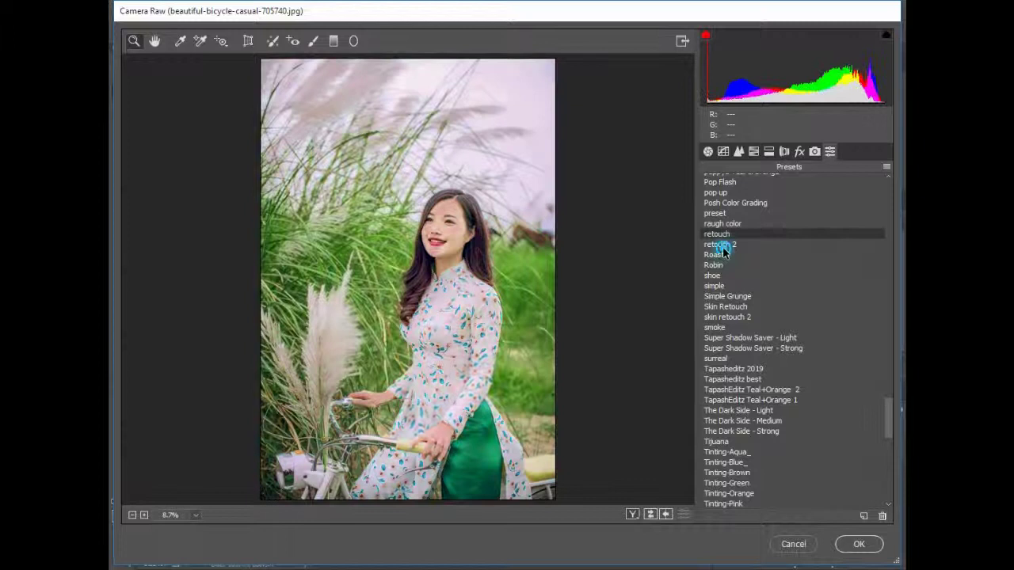
left_click(723, 246)
scroll(723, 252, "up", 5)
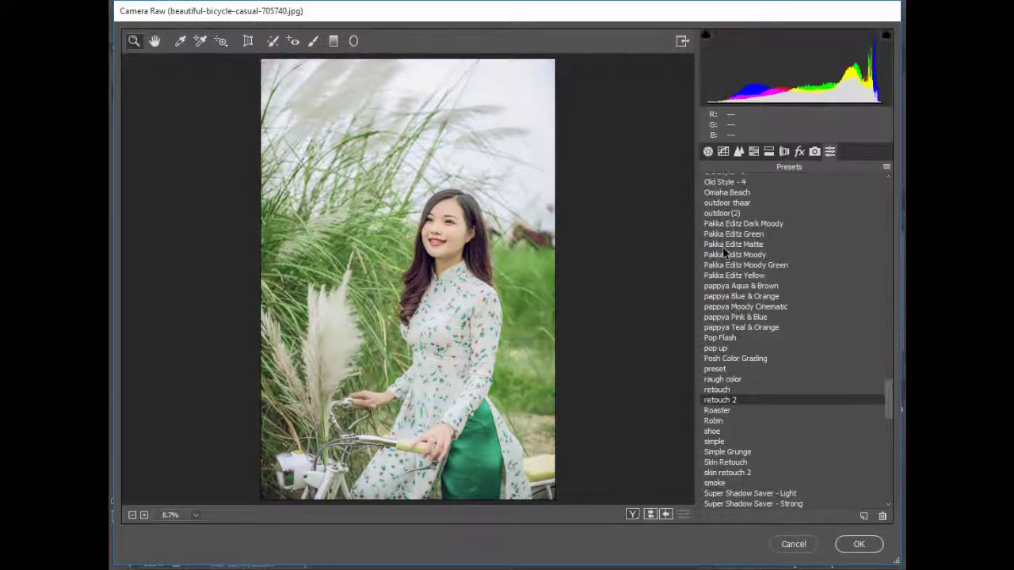
- Compare Pakka Editz Matte, Green, Dark Moody, Moody, Moody Green, Yellow and outdoor(2) presets
left_click(723, 246)
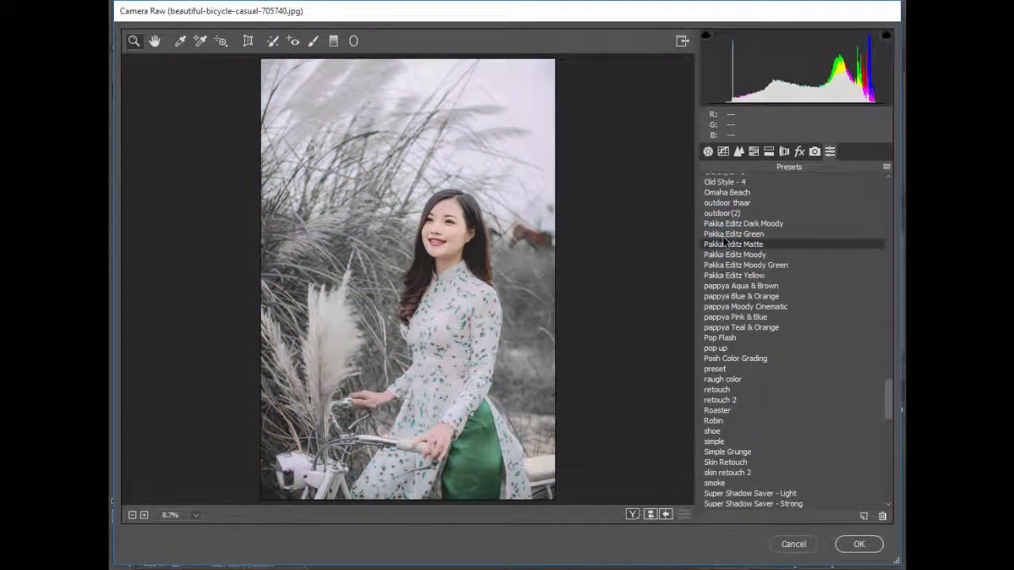
left_click(723, 234)
scroll(727, 242, "up", 1)
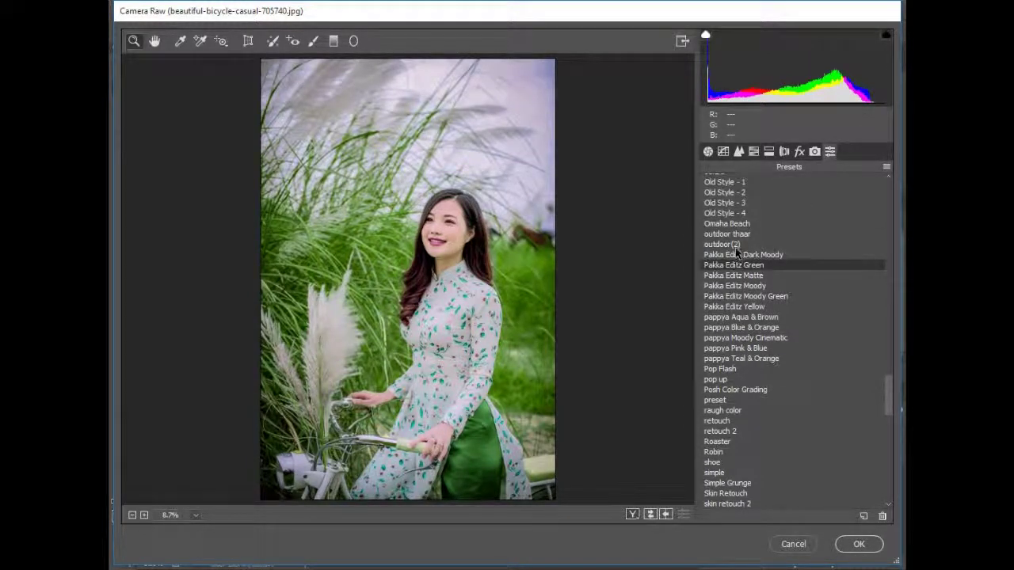
left_click(729, 254)
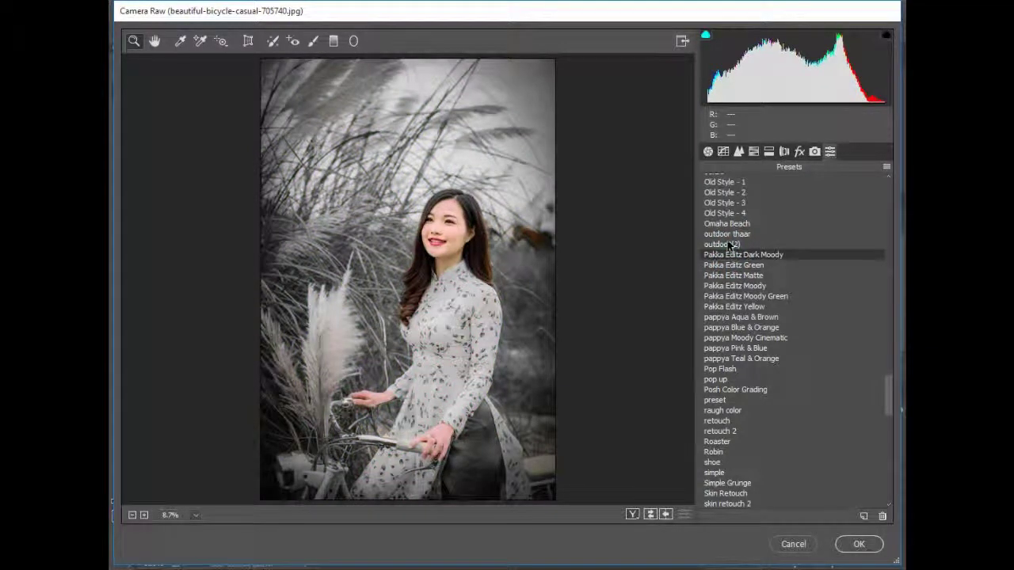
left_click(729, 245)
left_click(733, 255)
left_click(730, 265)
left_click(730, 286)
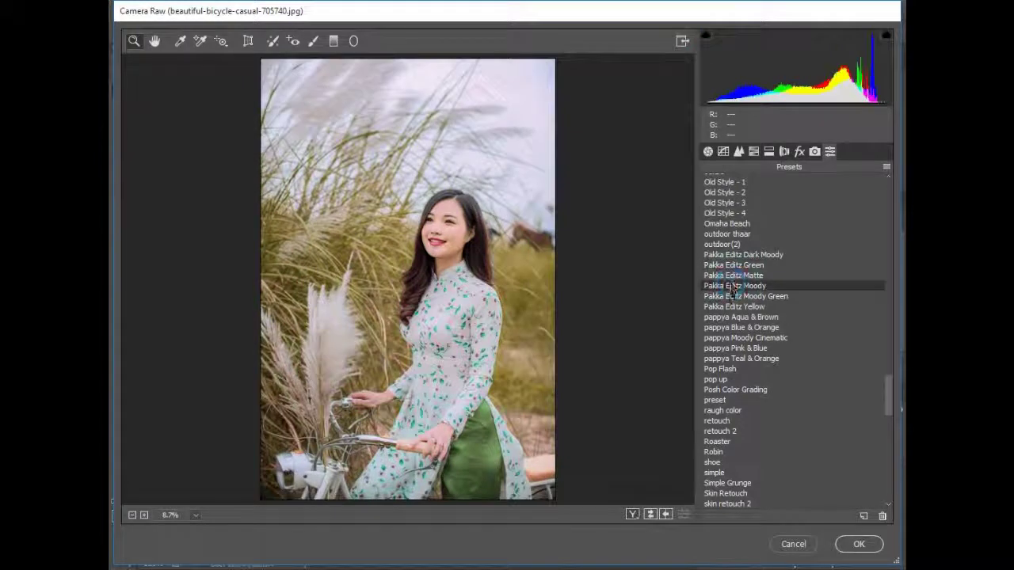
left_click(732, 296)
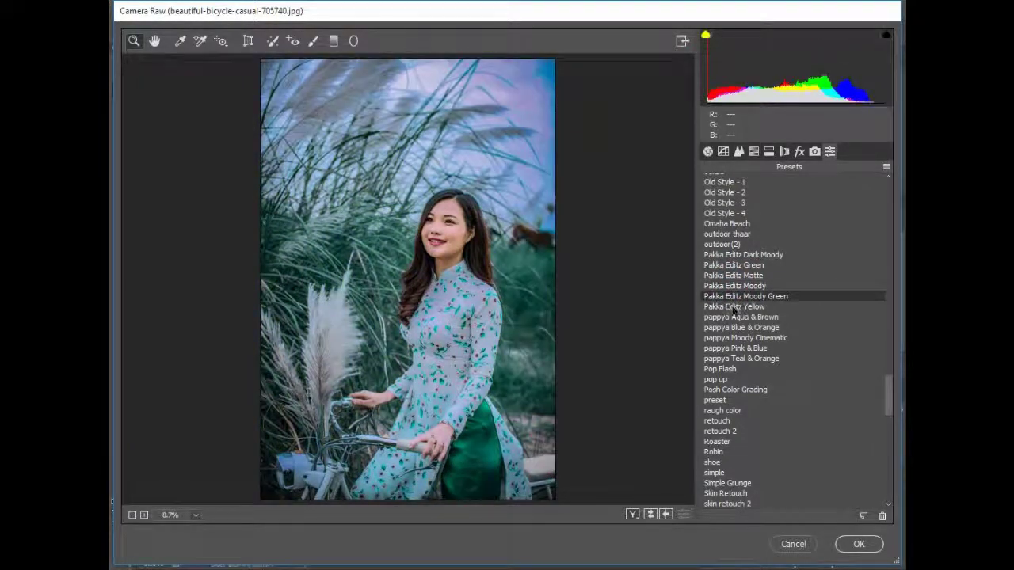
left_click(733, 306)
scroll(735, 269, "up", 6)
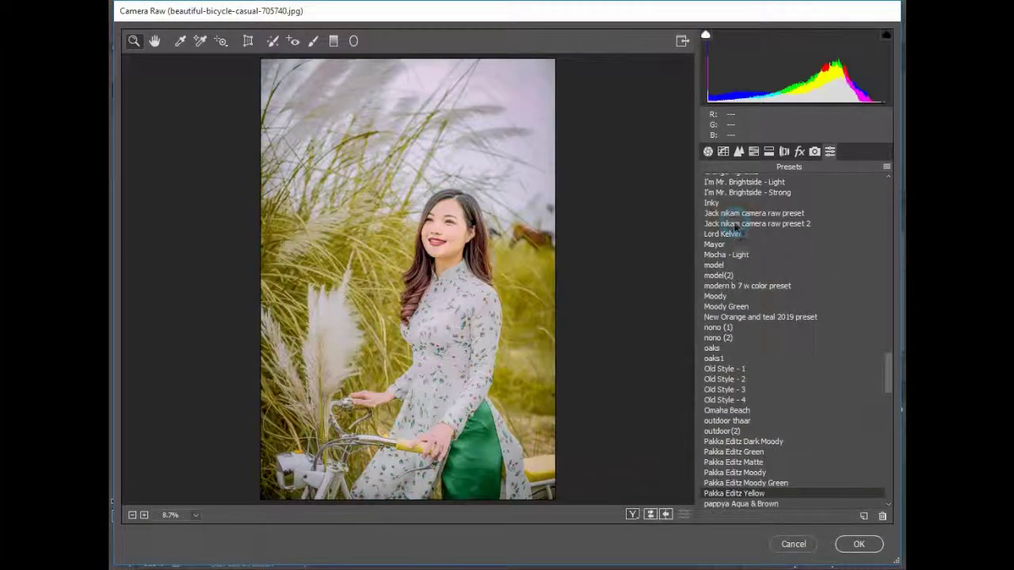
- Try I'm Mr. Brightside - Light, Inky and Grunge Vignette, ending on the faded Gritty-Warm preset
left_click(735, 214)
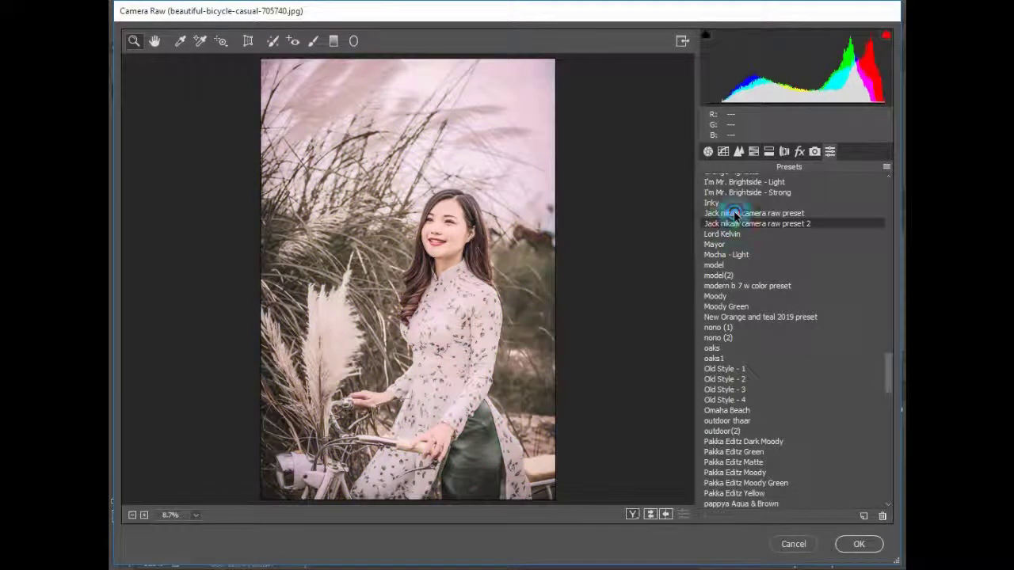
scroll(734, 216, "up", 2)
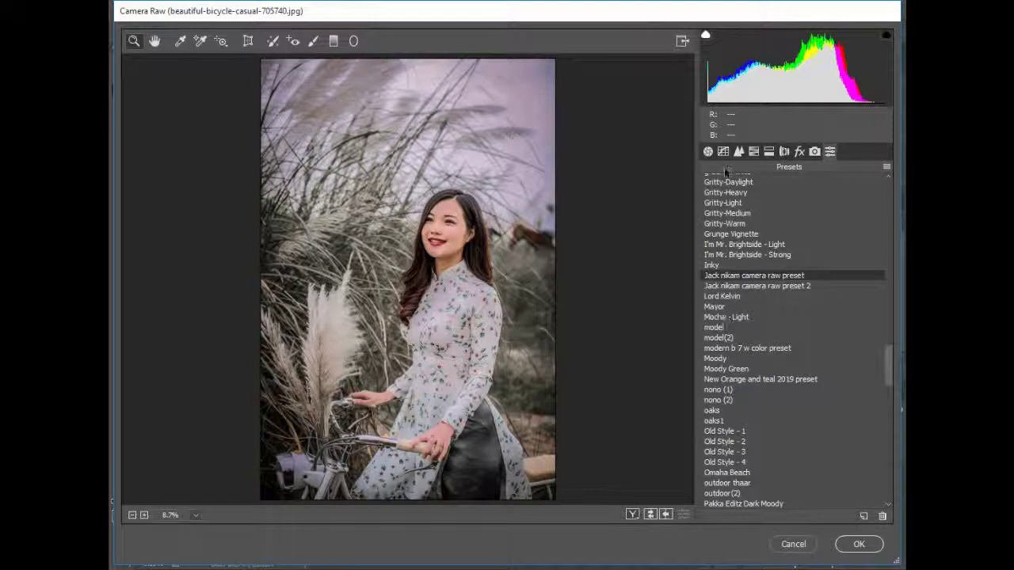
left_click(728, 243)
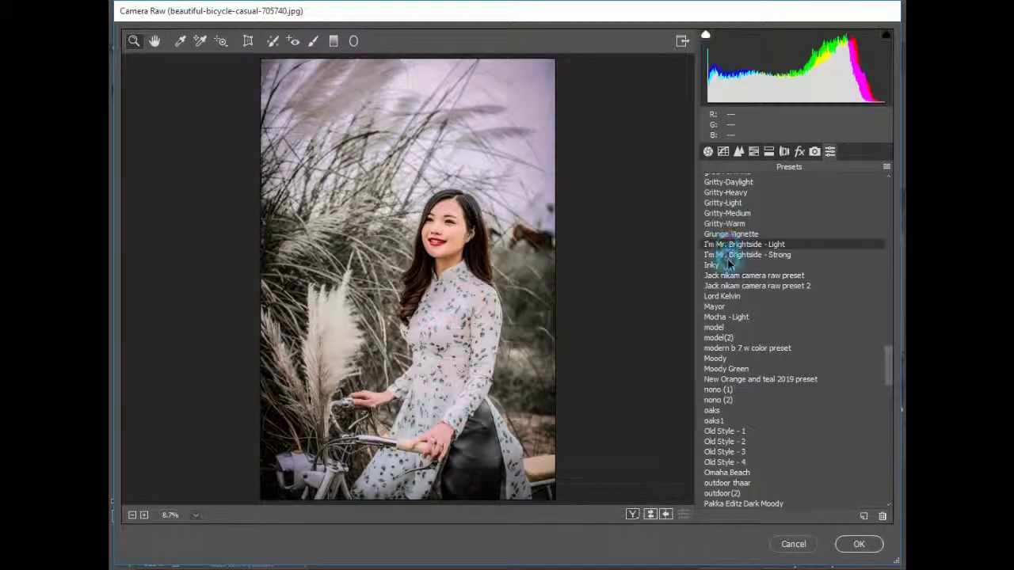
left_click(712, 265)
left_click(728, 234)
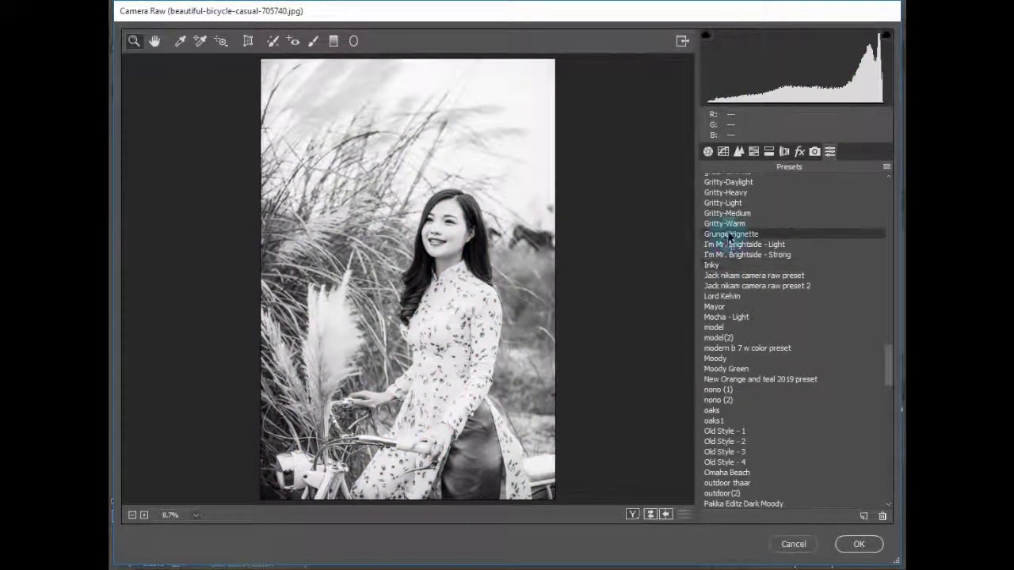
left_click(729, 224)
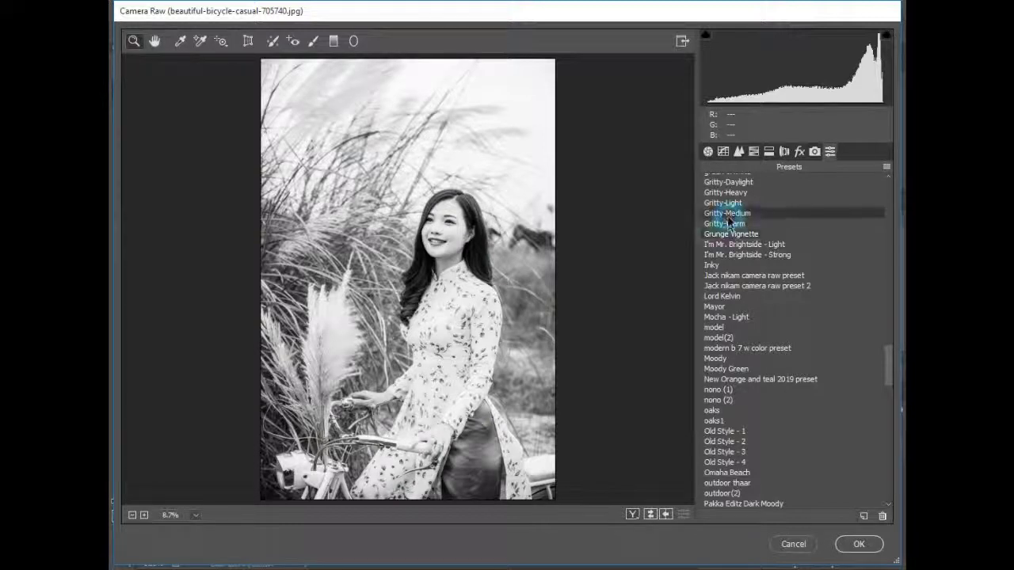
scroll(730, 230, "up", 2)
scroll(732, 238, "up", 2)
scroll(735, 250, "up", 5)
- Try the chocolate, 05 - Kodak Film Sx5 and 06 presets
scroll(735, 249, "up", 5)
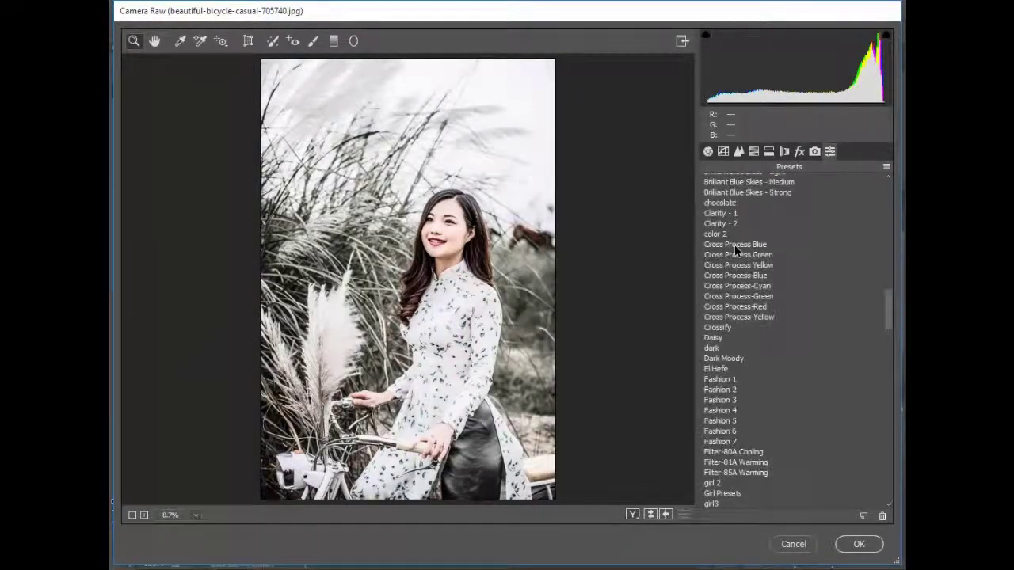
left_click(727, 204)
scroll(728, 208, "up", 6)
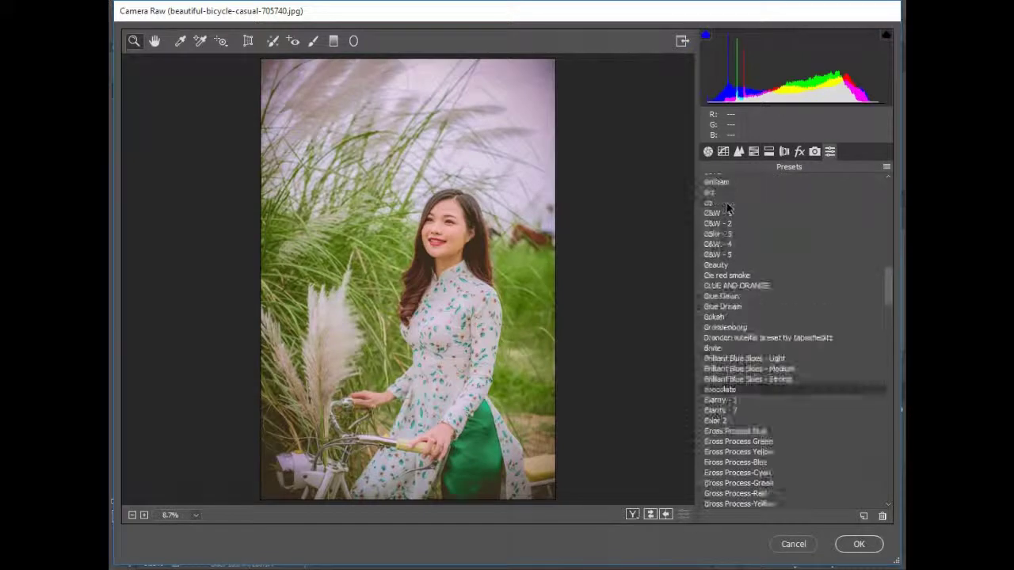
scroll(728, 207, "up", 5)
scroll(727, 208, "up", 10)
scroll(727, 205, "up", 8)
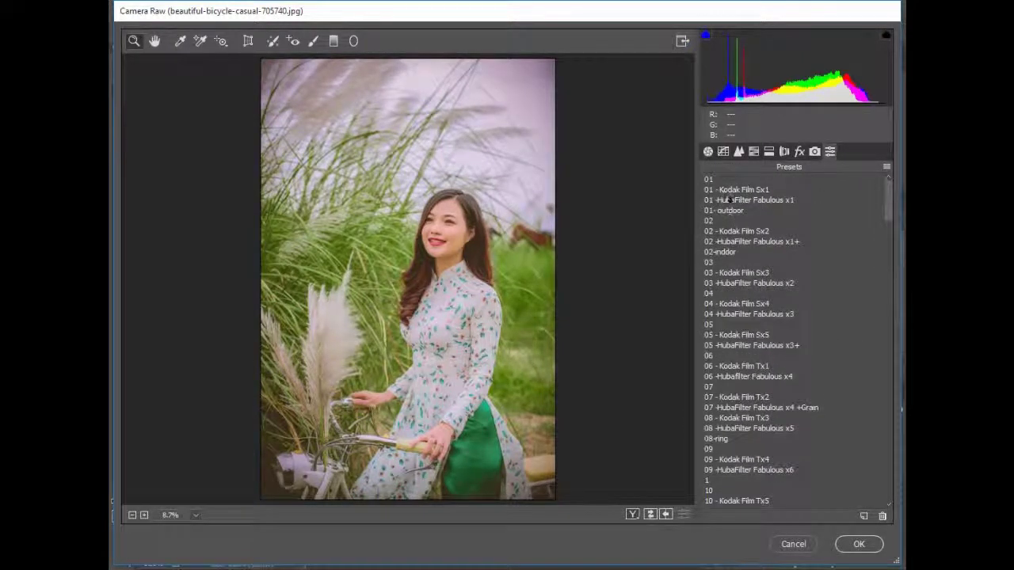
left_click(724, 335)
left_click(724, 355)
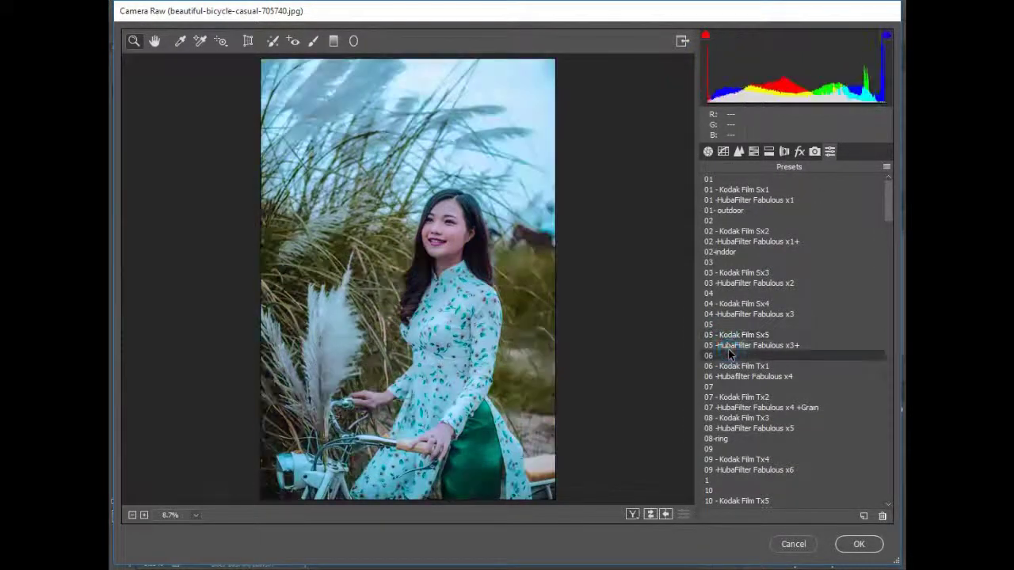
scroll(728, 348, "down", 5)
- Try HubaFilter Fabulous x6, x7, x10, x11 +Tone, x16, x17 and Kodak Film 800 presets
left_click(727, 313)
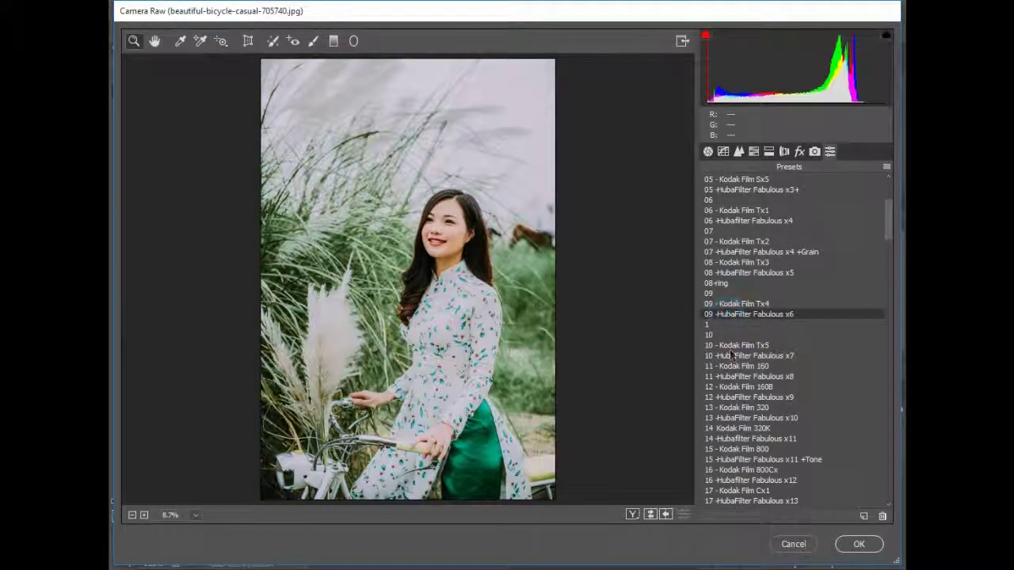
left_click(729, 356)
scroll(728, 348, "down", 5)
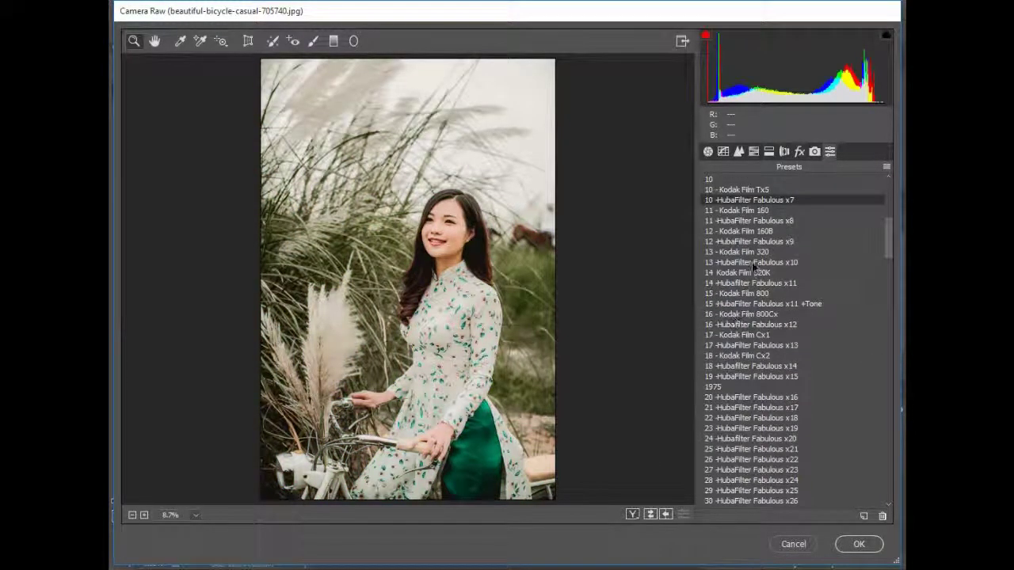
left_click(752, 262)
left_click(751, 293)
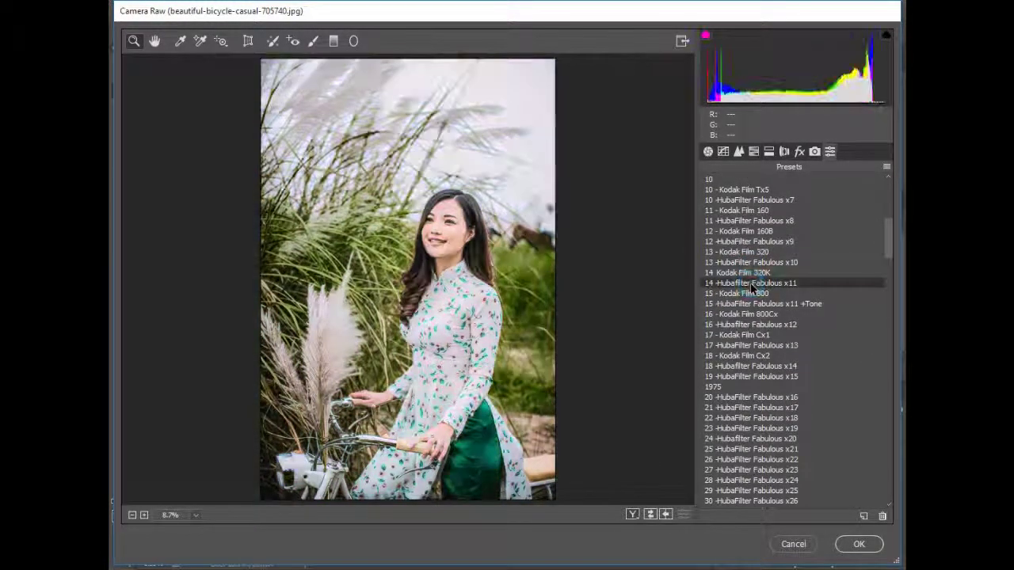
left_click(752, 305)
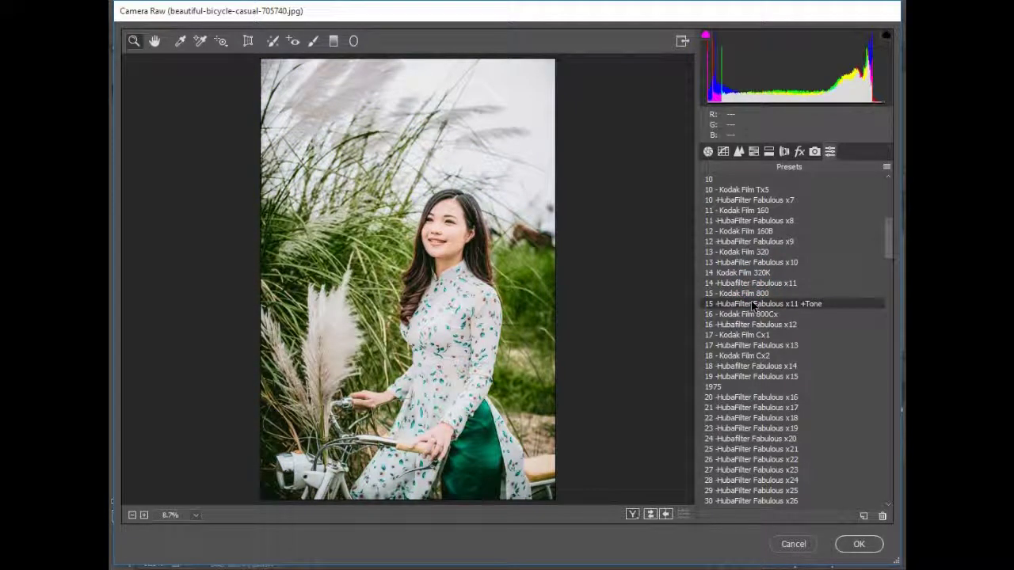
scroll(751, 311, "down", 4)
left_click(747, 272)
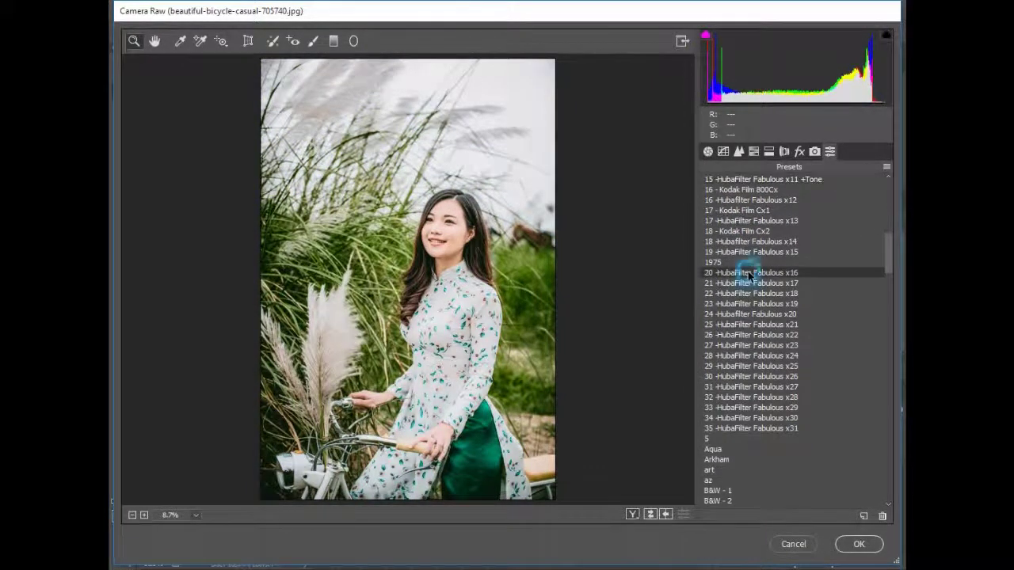
left_click(748, 283)
left_click(743, 314)
scroll(742, 317, "down", 5)
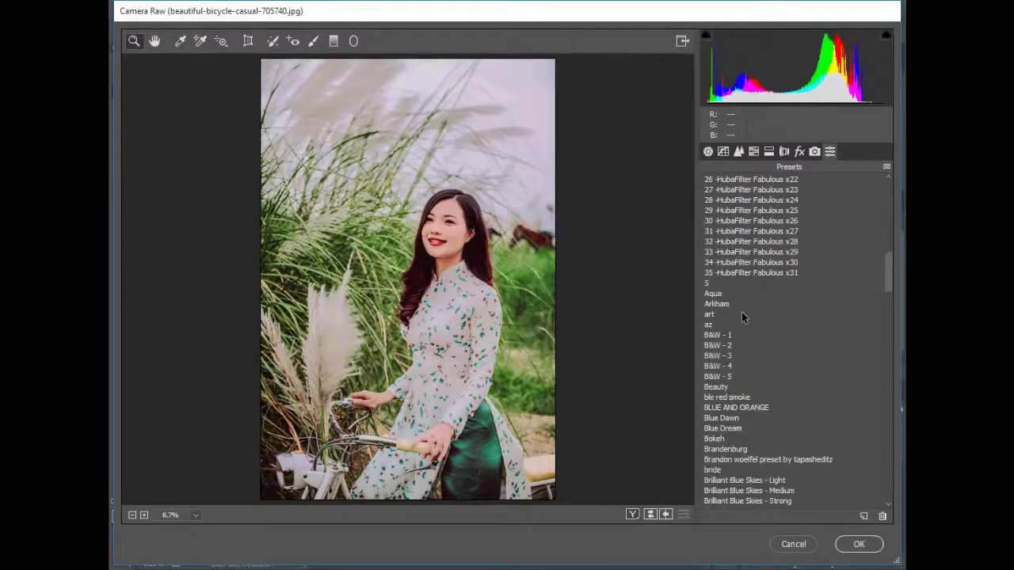
- Apply the Pakka Editz Green preset and lower HSL Oranges luminance to about +13
scroll(717, 341, "down", 20)
left_click(741, 251)
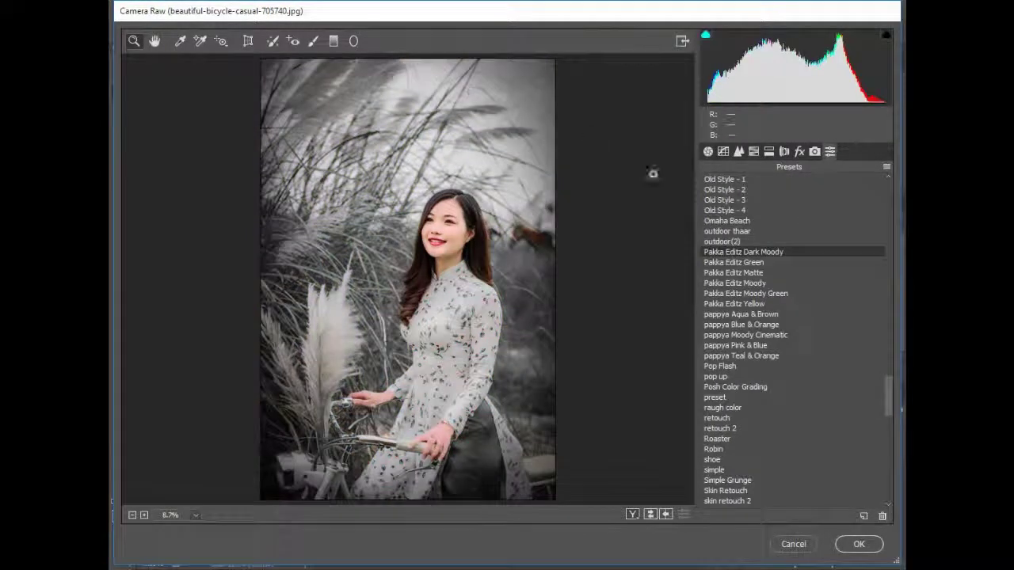
left_click(719, 262)
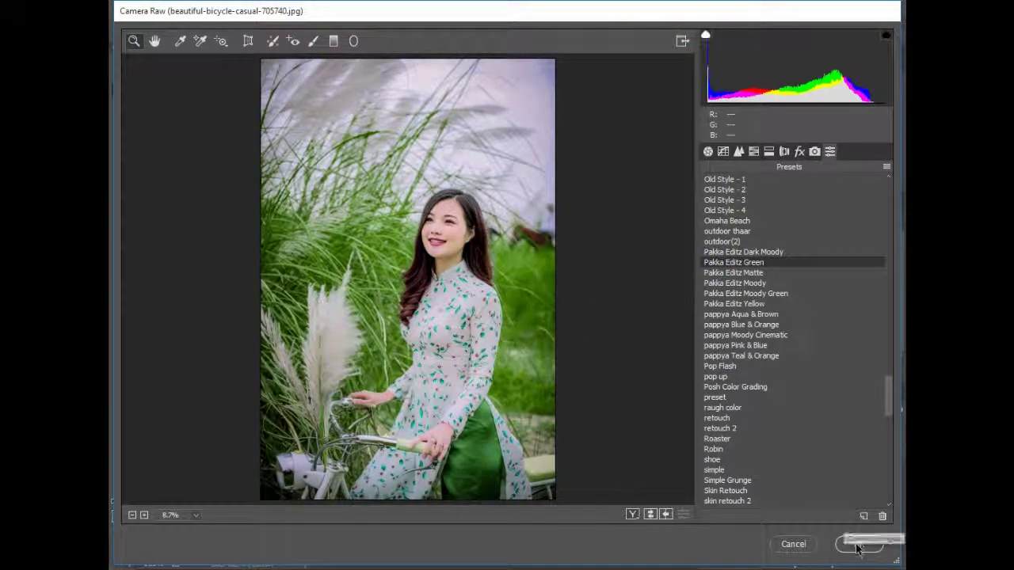
left_click(707, 152)
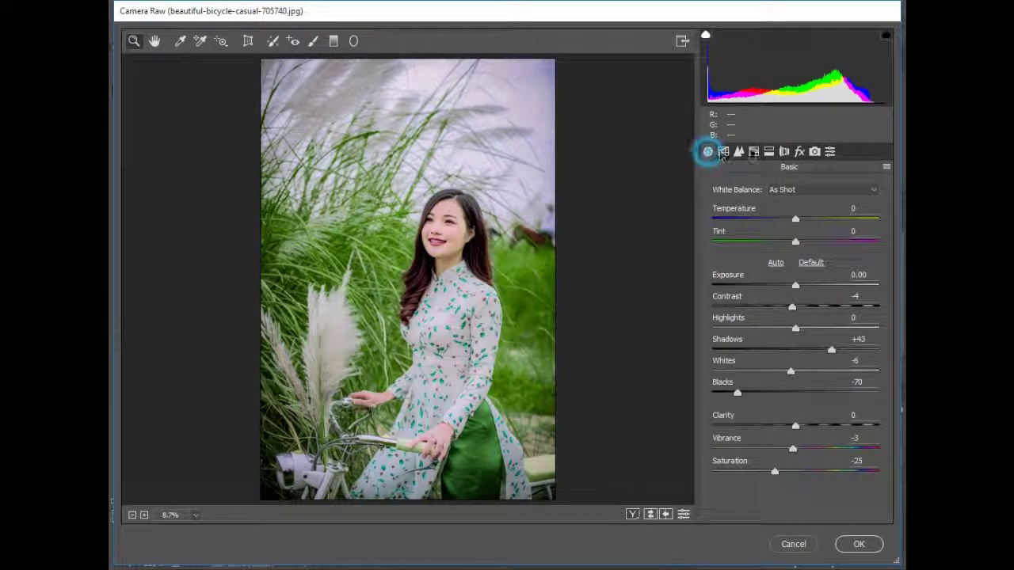
left_click(768, 152)
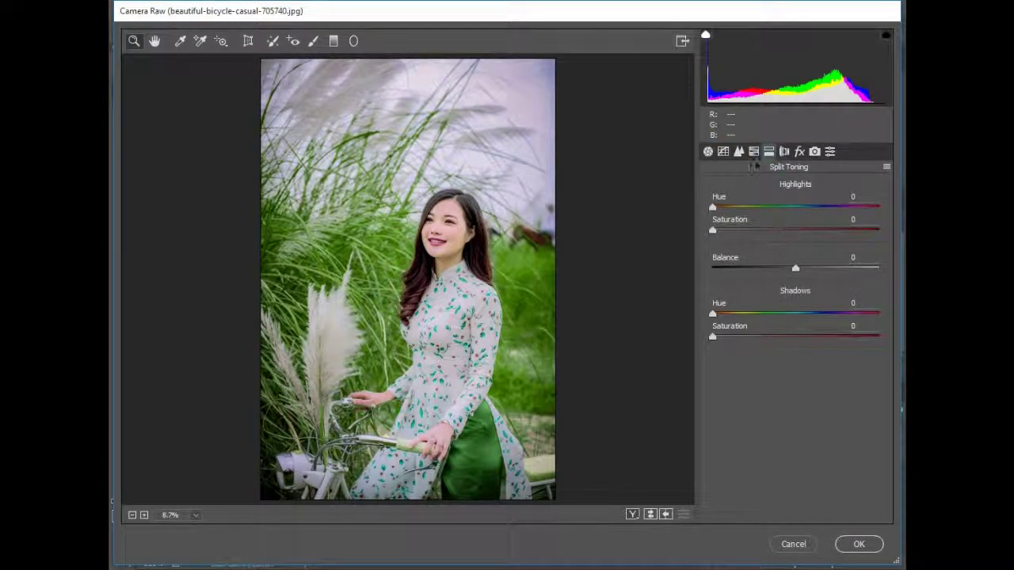
left_click(738, 152)
left_click_drag(818, 284, 806, 285)
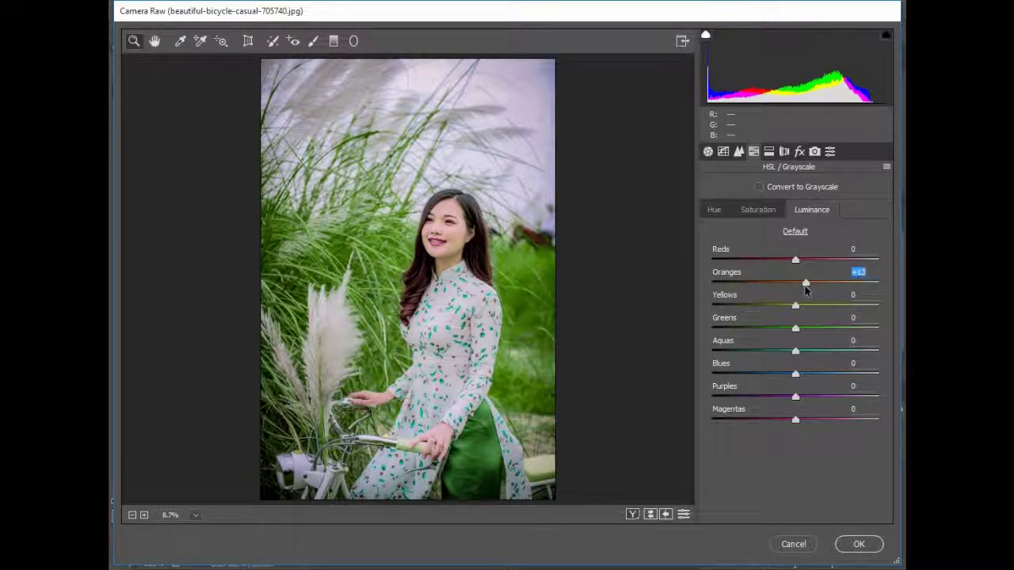
left_click_drag(784, 290, 802, 286)
- Raise Greens saturation to about +93 and apply the Camera Raw result
left_click(757, 209)
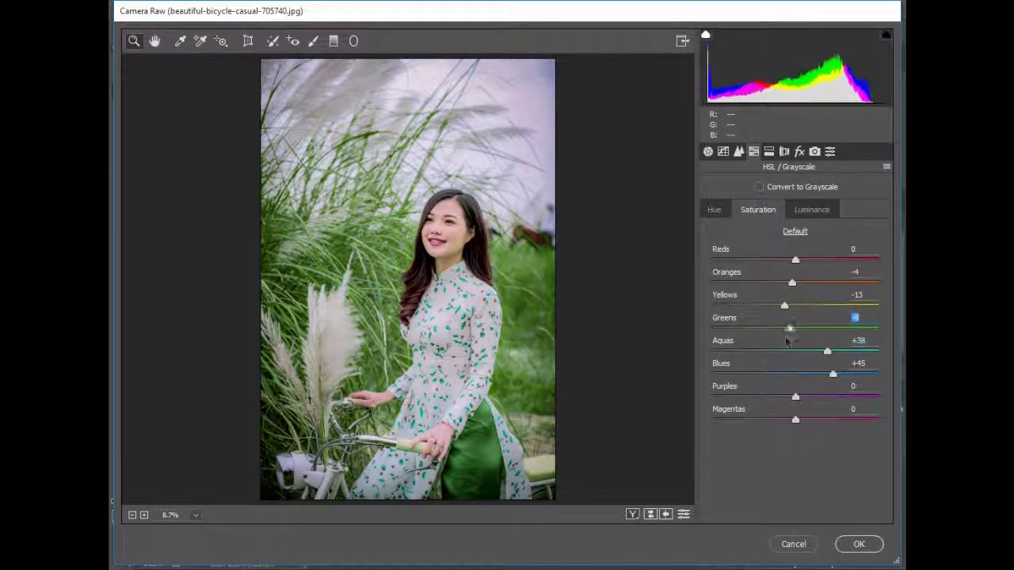
mouse_move(862, 328)
left_mouse_down()
mouse_move(737, 327)
mouse_move(785, 349)
left_mouse_up()
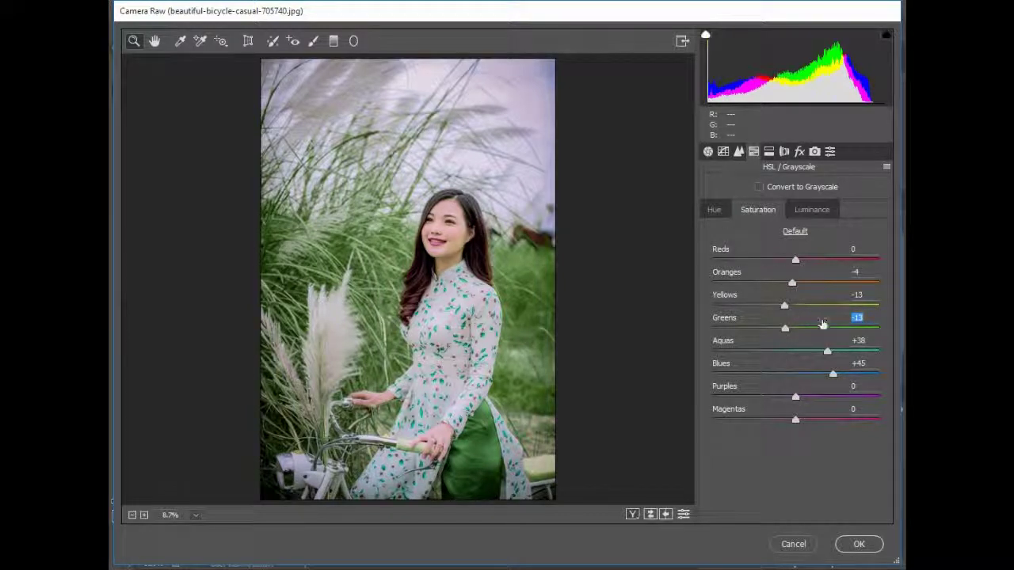
left_click_drag(785, 328, 879, 330)
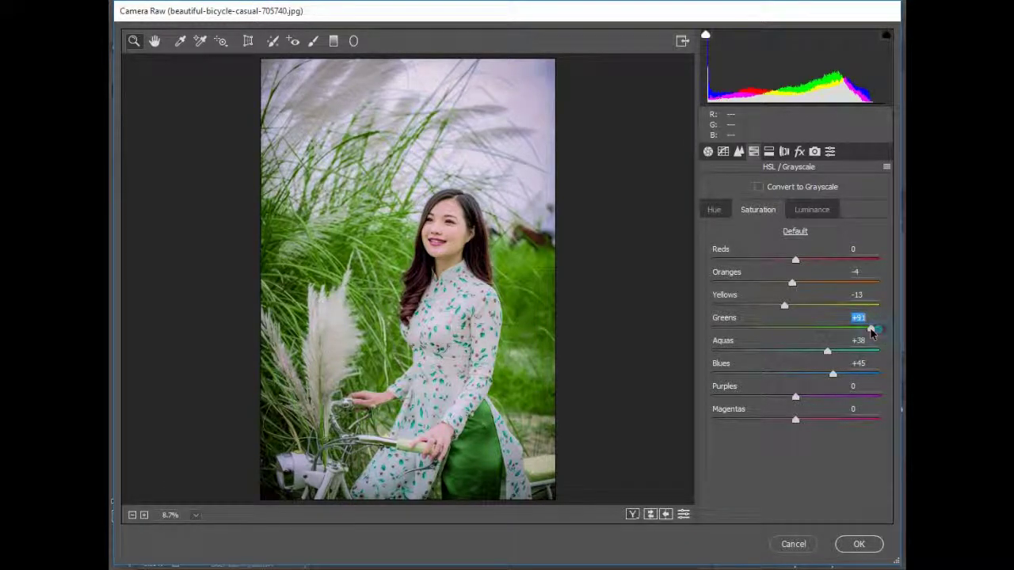
left_click(858, 545)
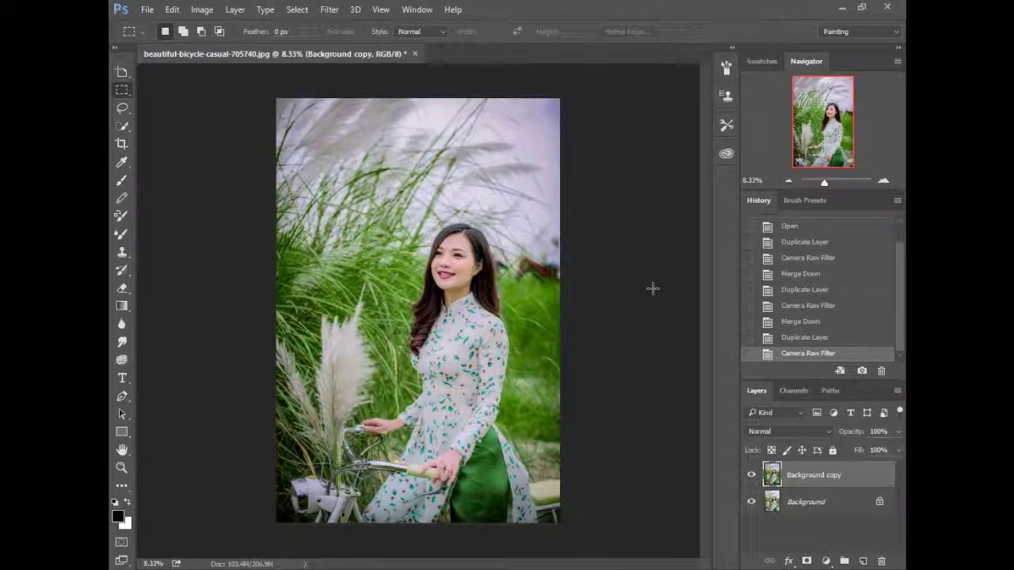
- Compare the graded copy with the original, then merge Background copy down into Background
left_click(751, 474)
left_click(751, 474)
left_click(751, 474)
left_click(751, 474)
right_click(827, 473)
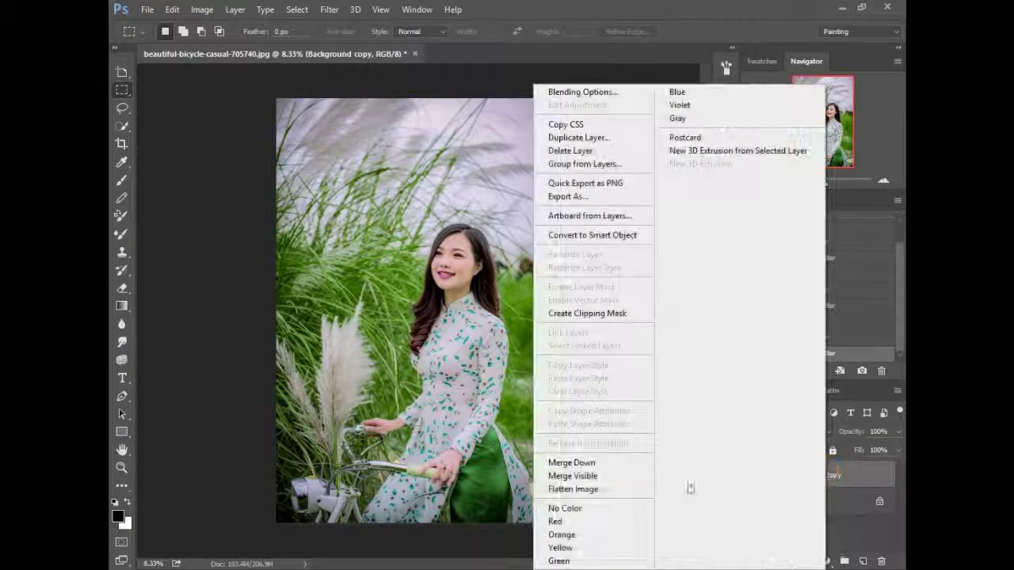
left_click(587, 463)
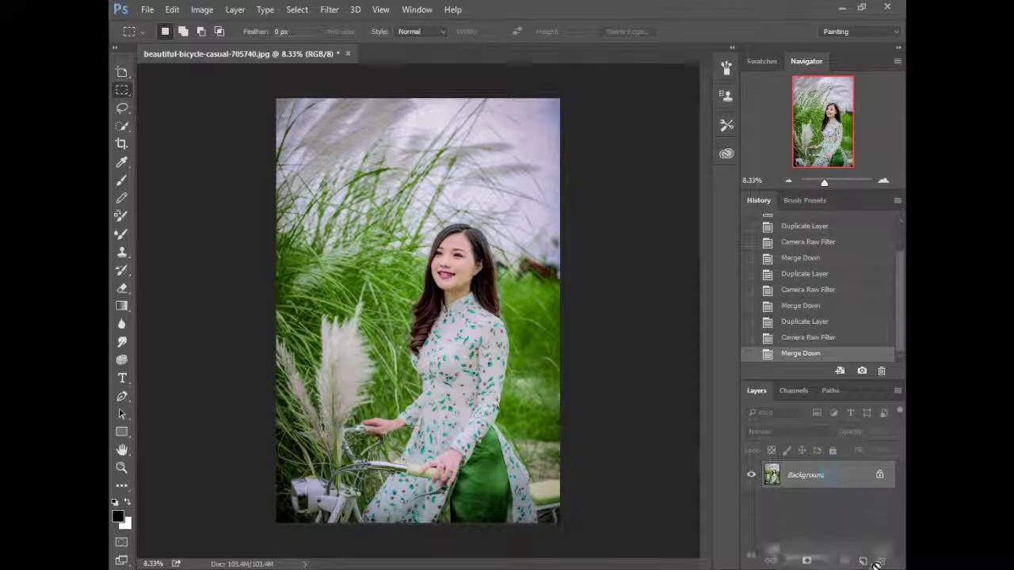
- Duplicate the Background layer as a new Background copy
left_click_drag(835, 475, 862, 560)
scroll(596, 302, "up", 2)
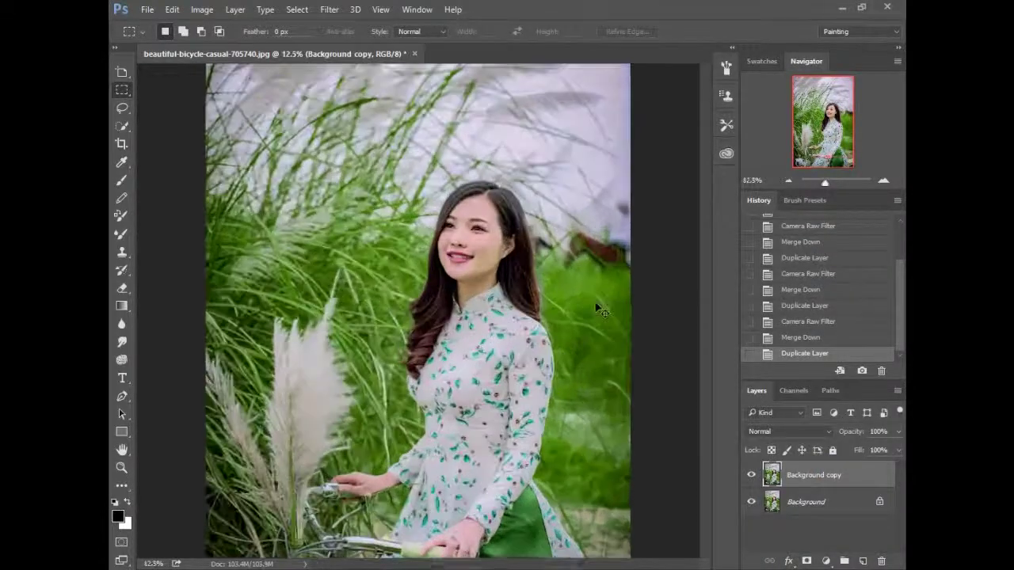
scroll(595, 302, "up", 1)
scroll(601, 311, "up", 1)
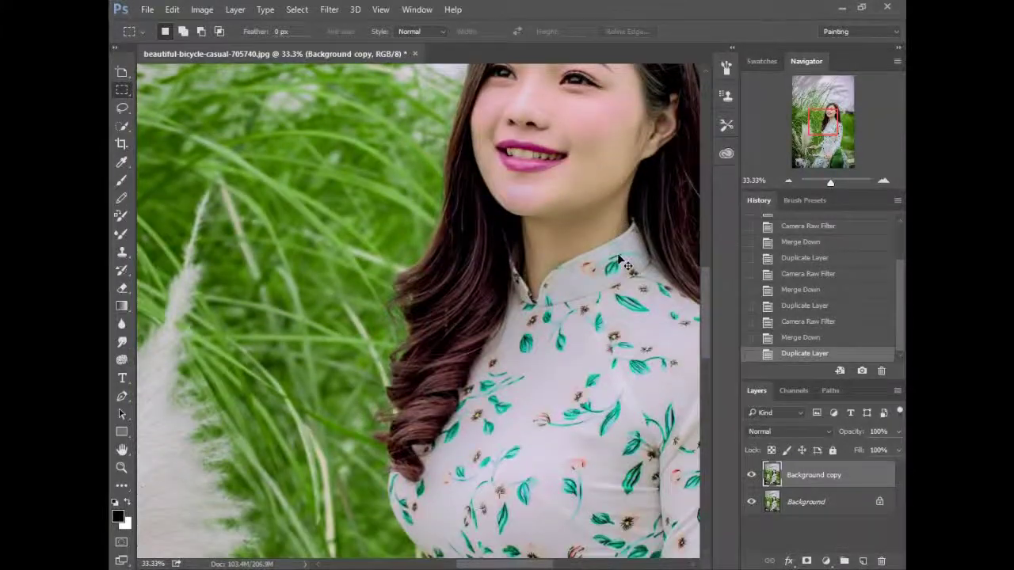
scroll(623, 263, "down", 1)
scroll(623, 263, "down", 1)
scroll(623, 263, "down", 1)
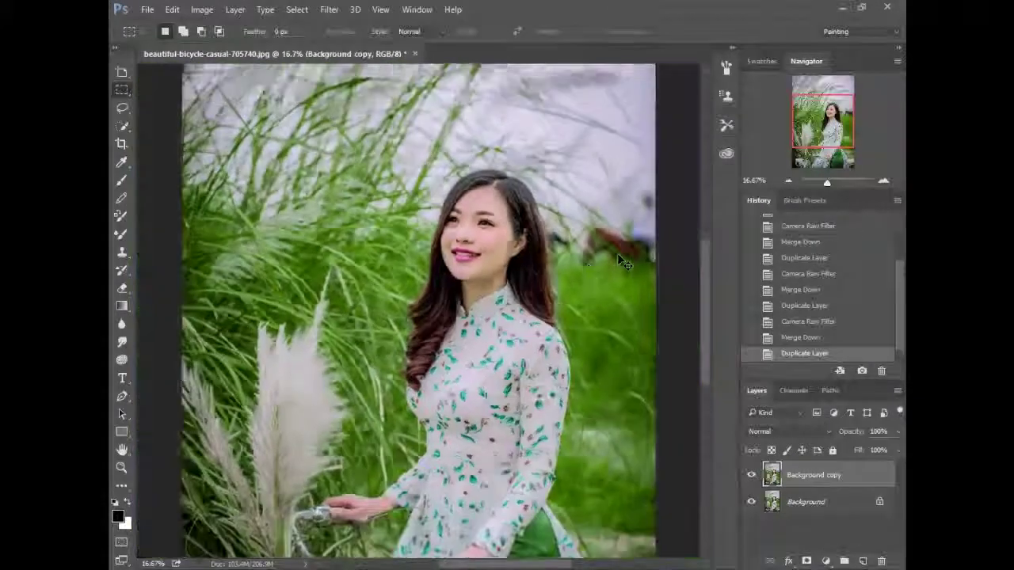
scroll(617, 257, "down", 1)
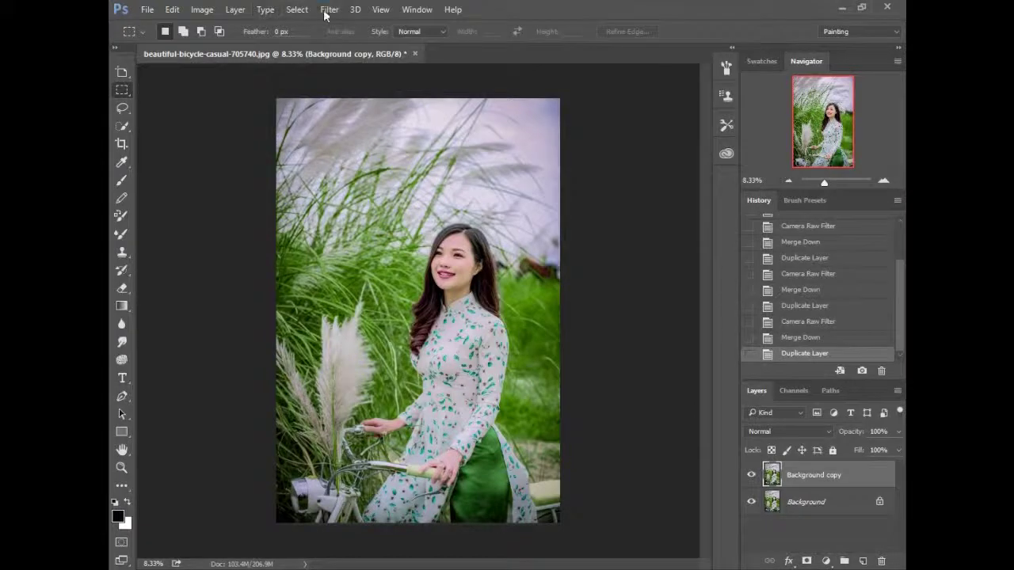
- Apply a Camera Raw Filter with Contrast +10, Shadows +25, Whites +19 and Blacks +6
left_click(328, 9)
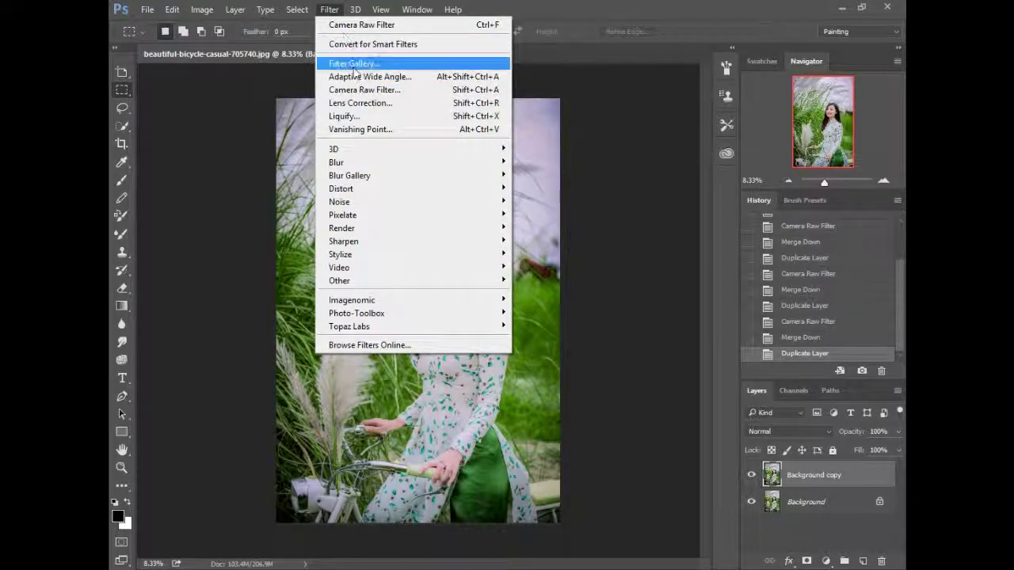
left_click(354, 91)
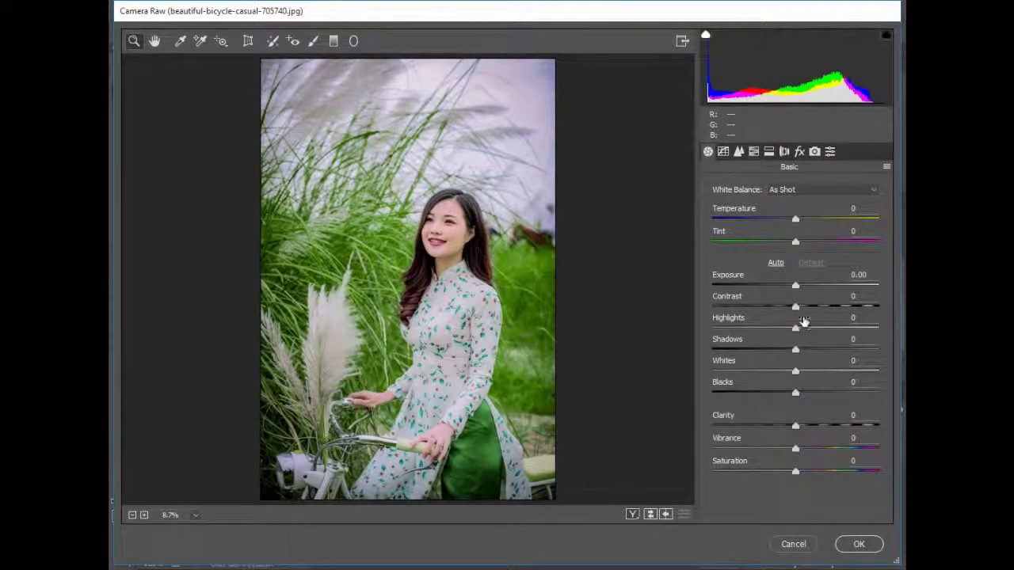
left_click_drag(797, 308, 806, 308)
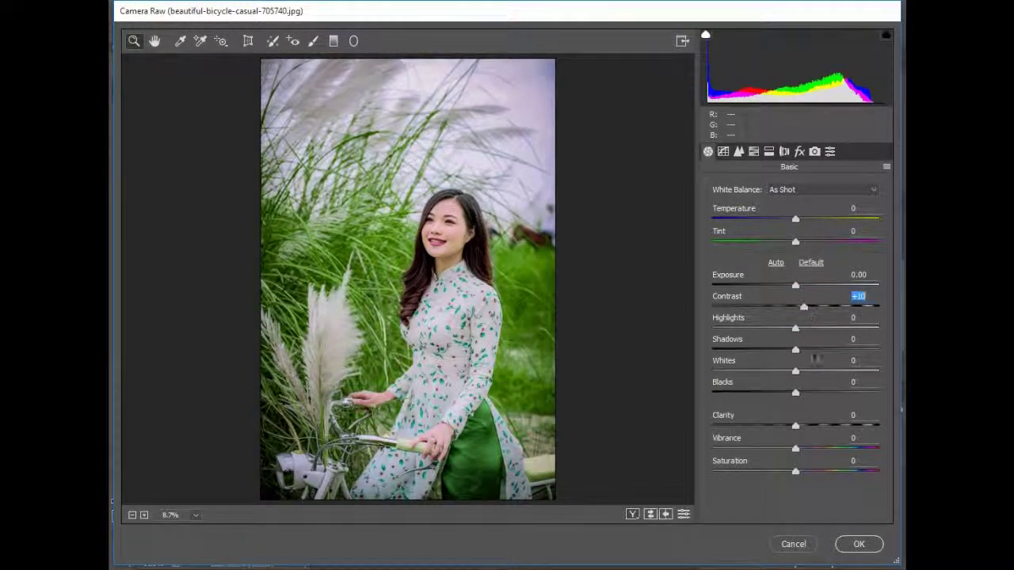
mouse_move(796, 331)
left_mouse_down()
mouse_move(782, 334)
mouse_move(795, 341)
mouse_move(791, 350)
mouse_move(896, 357)
mouse_move(811, 367)
mouse_move(812, 384)
left_mouse_up()
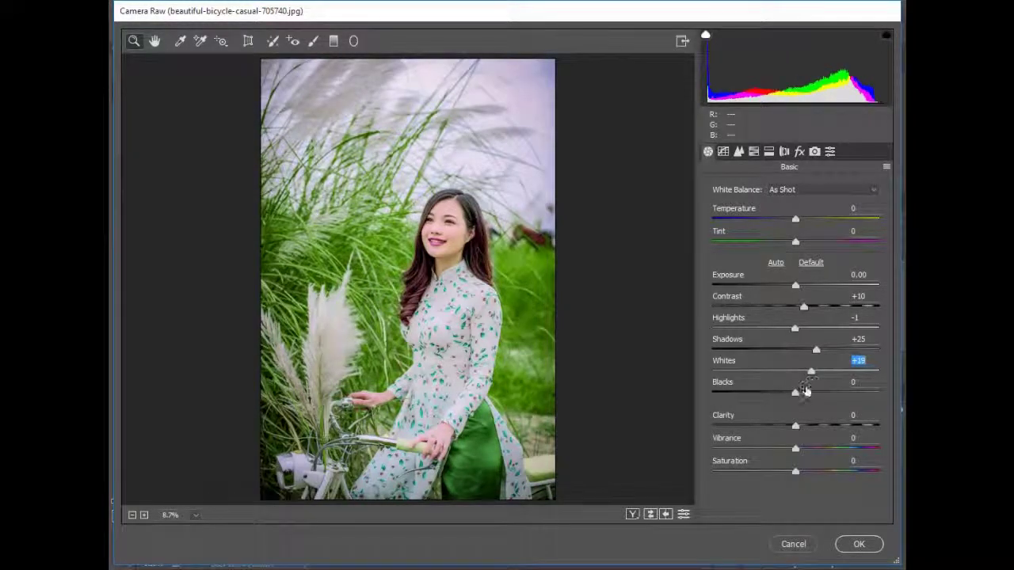
mouse_move(795, 392)
left_mouse_down()
mouse_move(822, 394)
mouse_move(800, 403)
left_mouse_up()
left_click_drag(794, 329, 790, 332)
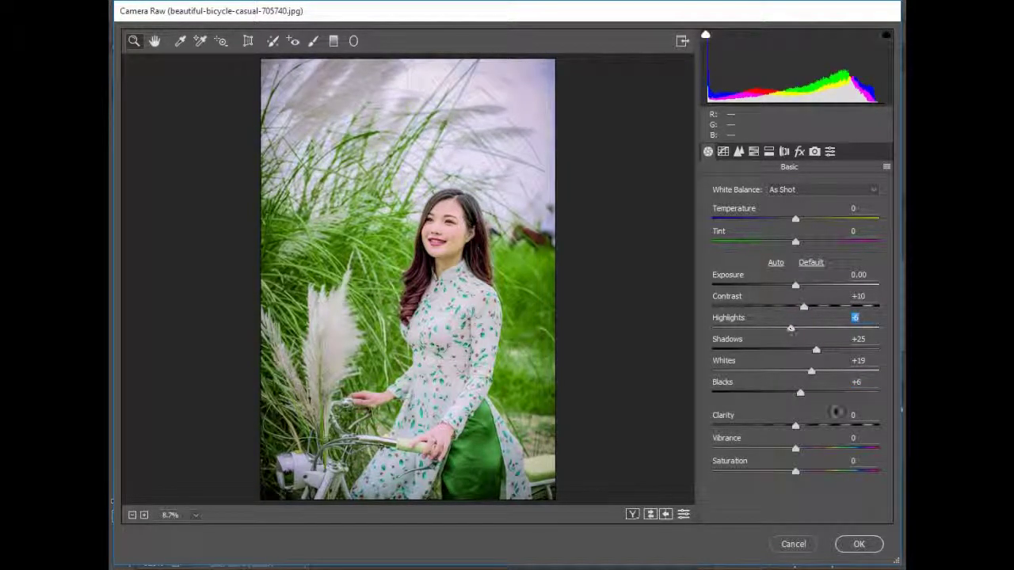
left_click(858, 544)
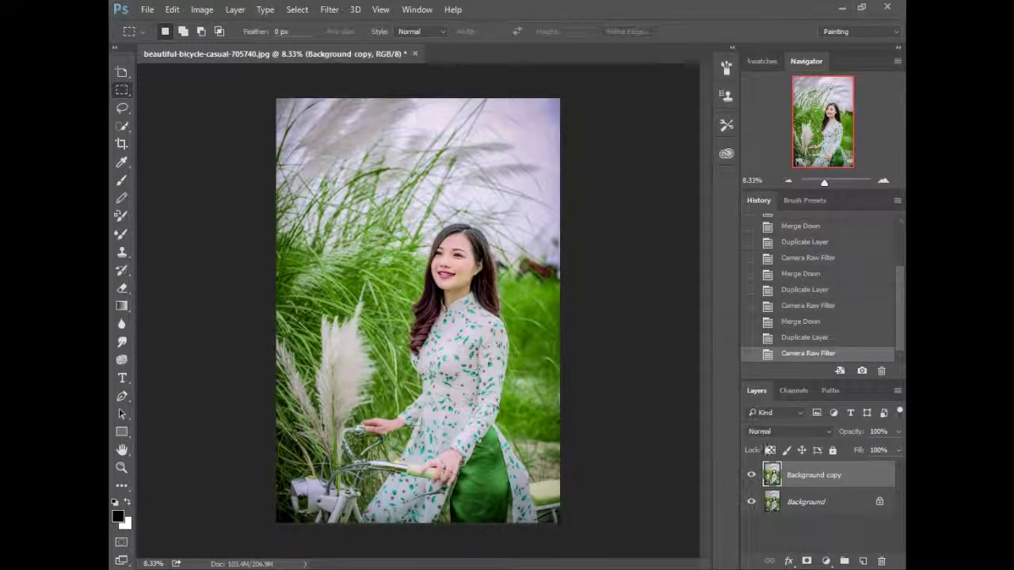
- Compare the adjusted copy with the original, then merge it down into Background
left_click(752, 474)
left_click(751, 474)
left_click(751, 474)
left_click(751, 474)
left_click(751, 474)
left_click(752, 474)
right_click(816, 476)
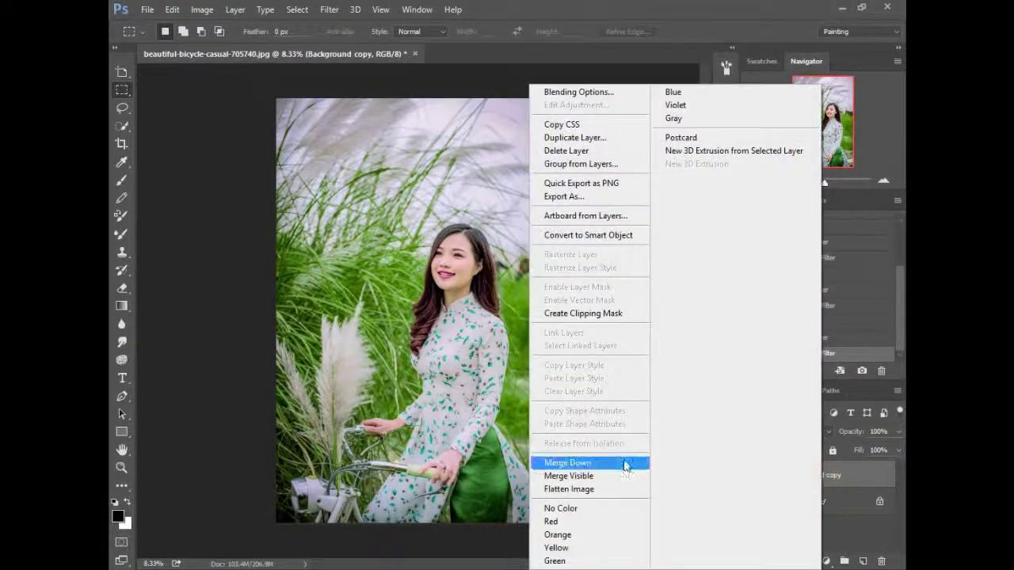
left_click(570, 462)
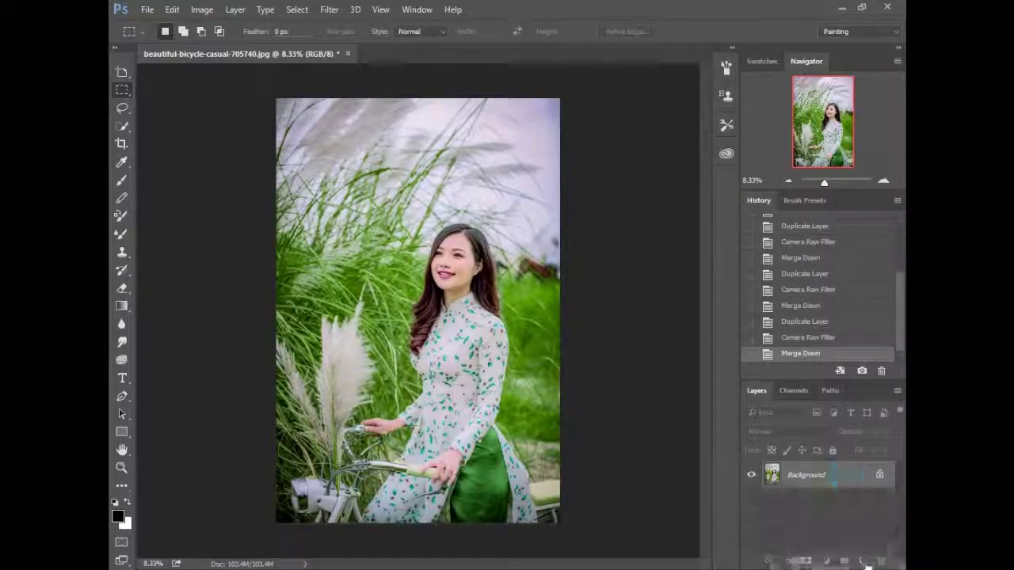
- Duplicate the Background layer as a fresh Background copy
left_click_drag(844, 478, 863, 560)
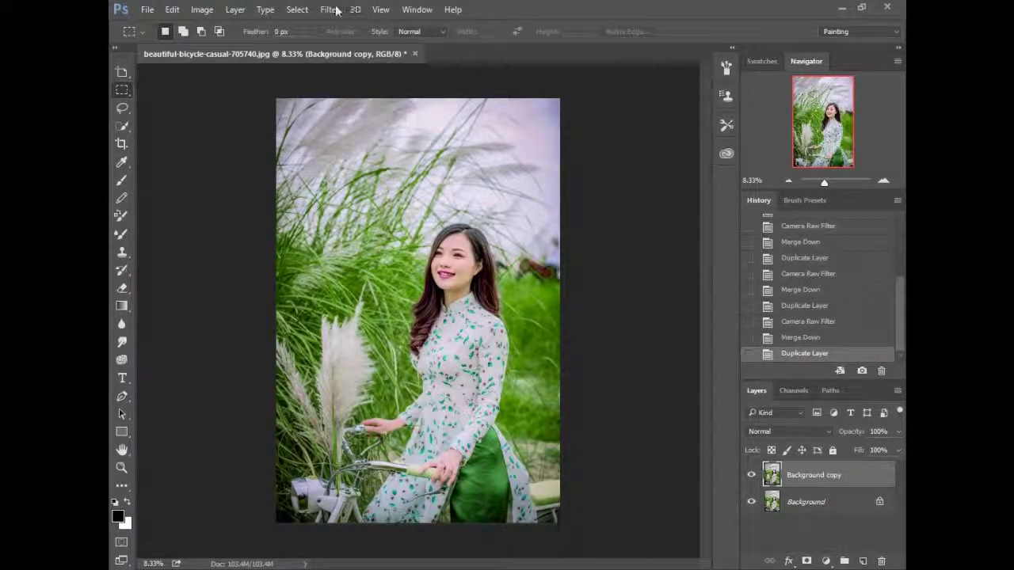
left_click(330, 10)
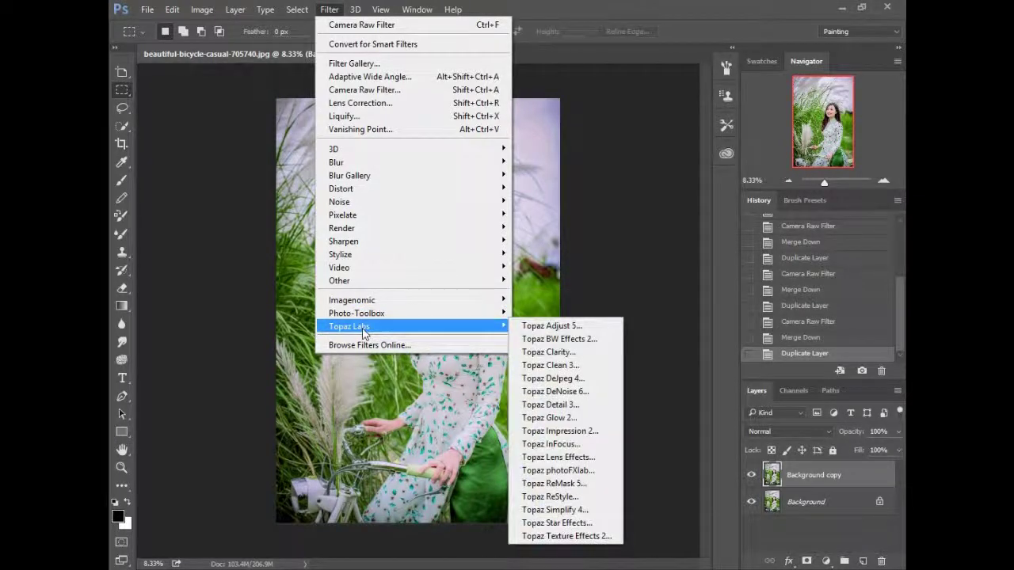
mouse_move(172, 10)
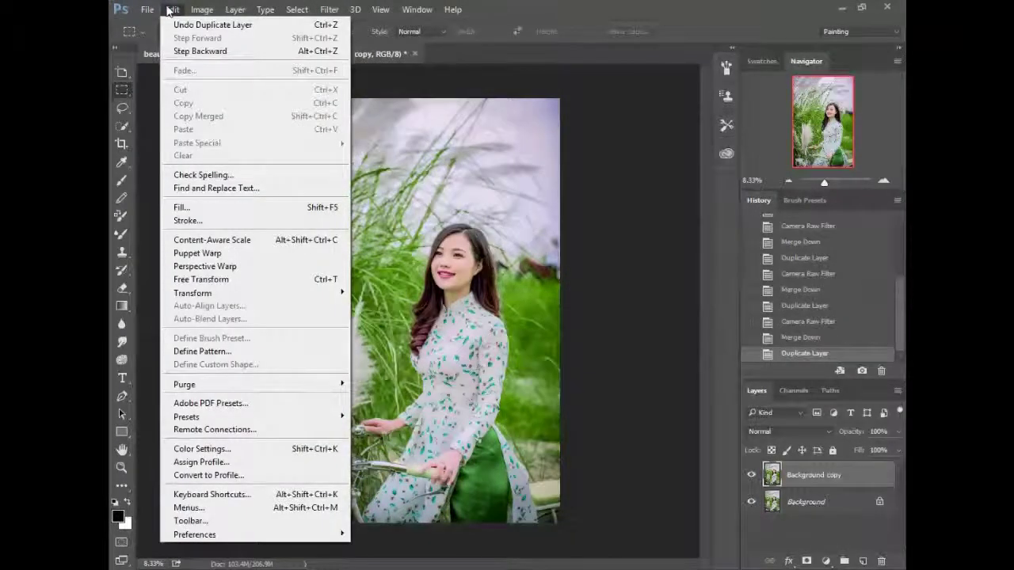
left_click(643, 199)
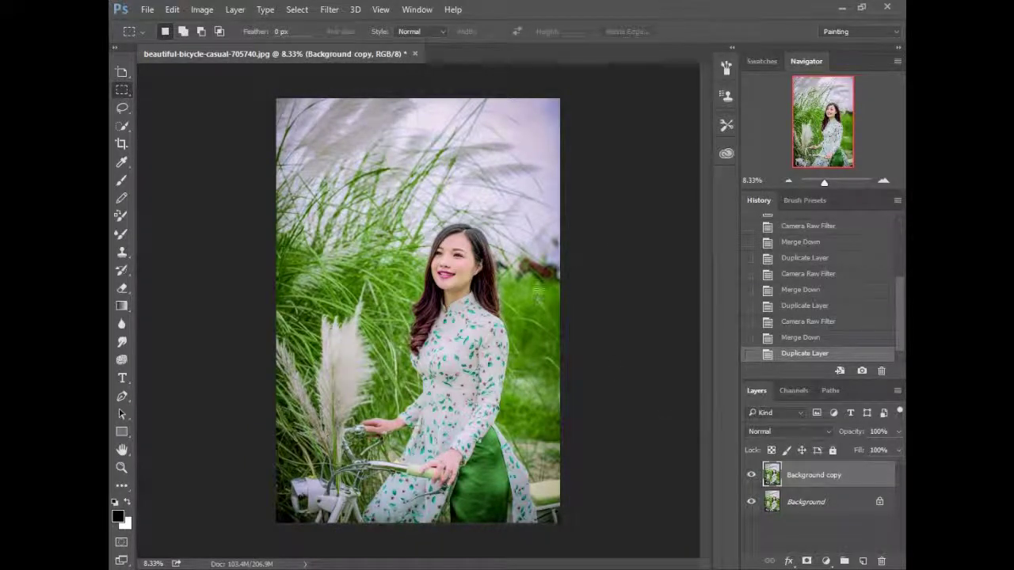
left_click(328, 9)
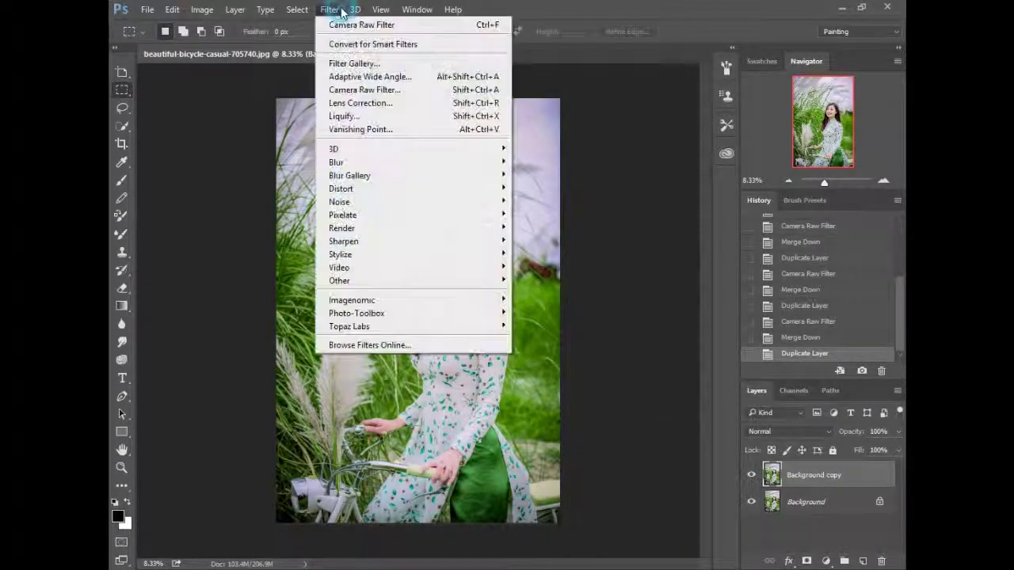
- Apply a Highlight Priority post-crop vignette: Midpoint 14, Roundness -42, Feather 82
left_click(388, 92)
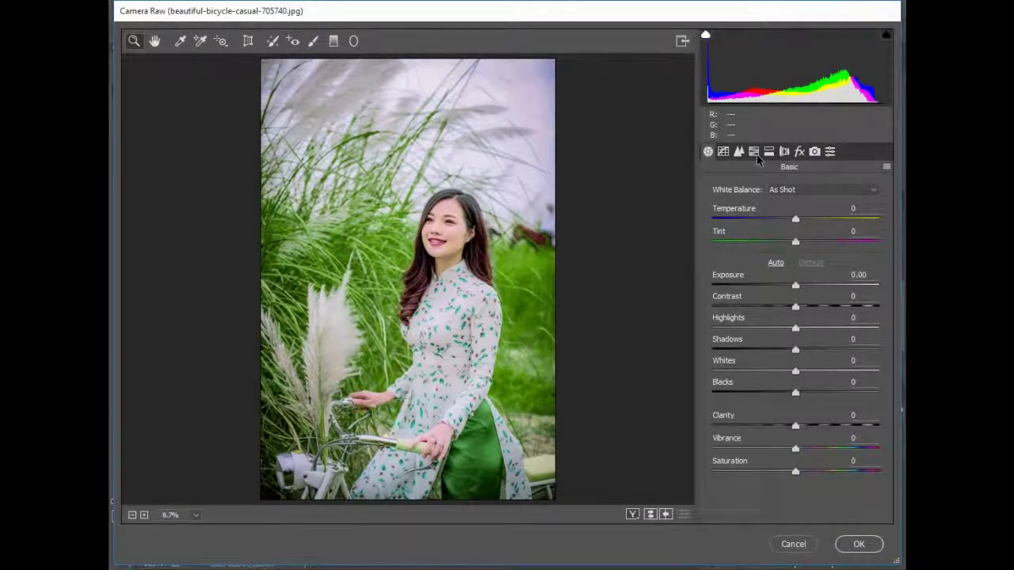
left_click(800, 152)
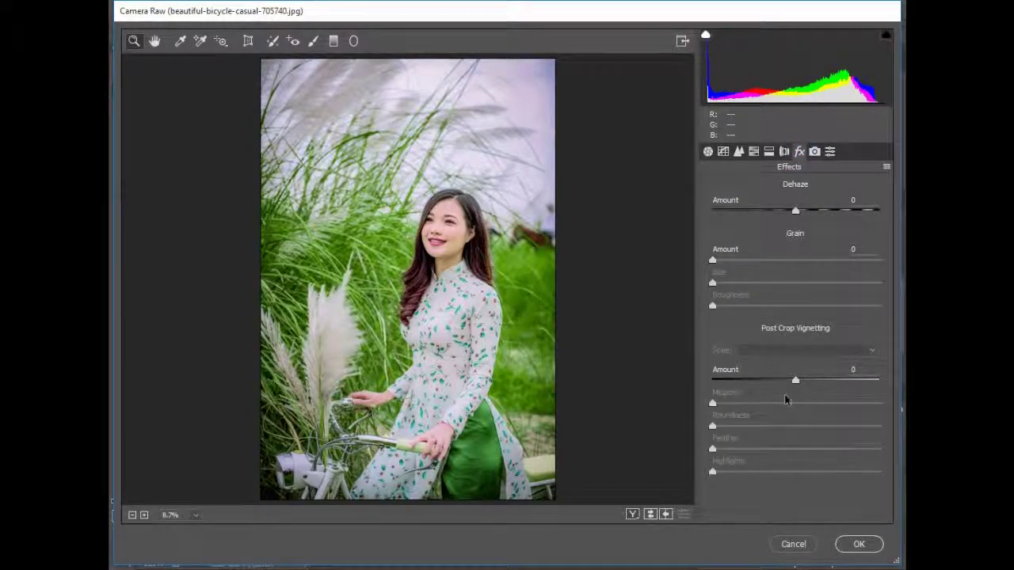
mouse_move(795, 380)
left_mouse_down()
mouse_move(750, 388)
mouse_move(787, 404)
mouse_move(760, 427)
left_mouse_up()
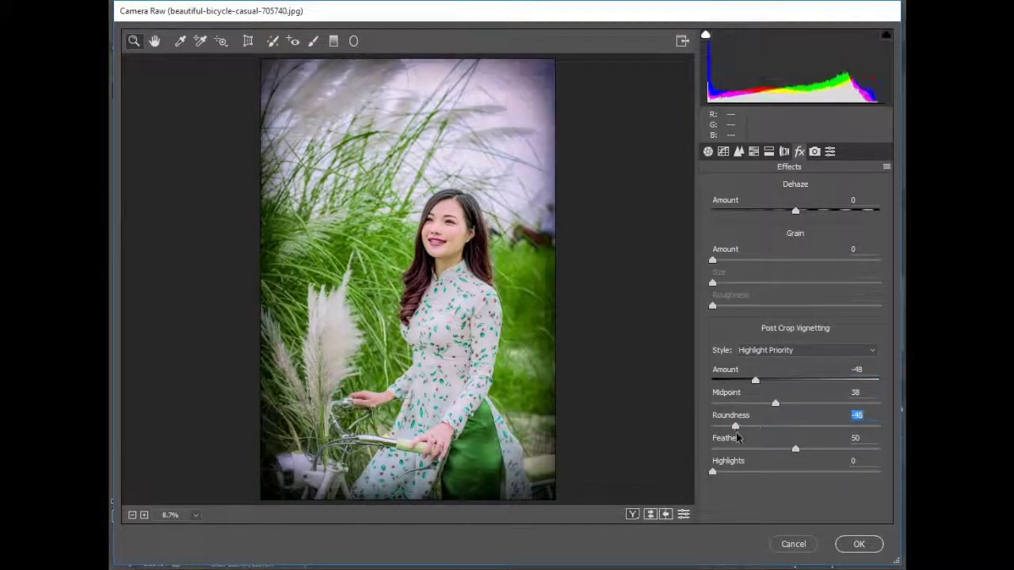
mouse_move(795, 448)
left_mouse_down()
mouse_move(783, 449)
mouse_move(848, 449)
left_mouse_up()
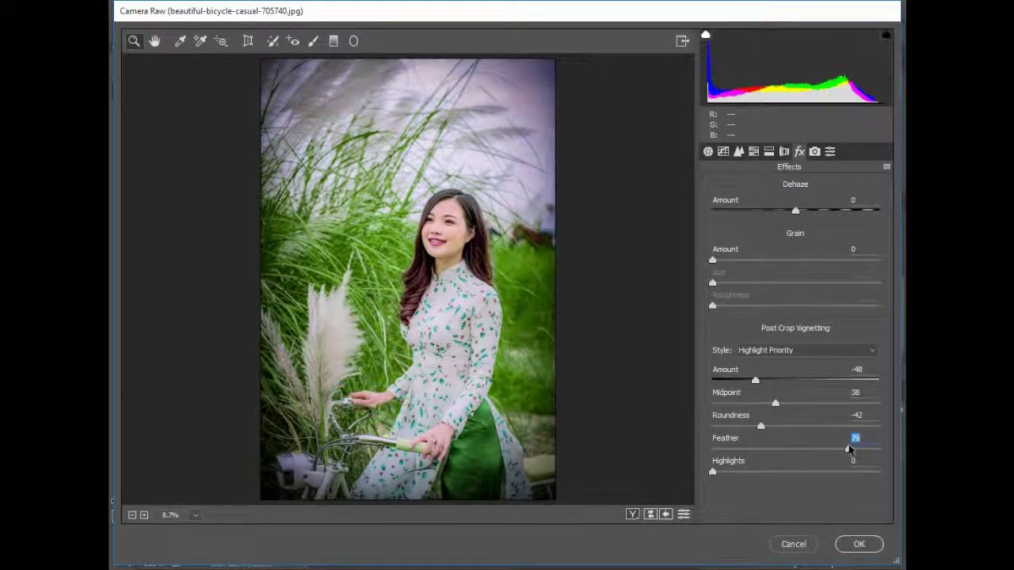
mouse_move(775, 403)
left_mouse_down()
mouse_move(729, 404)
mouse_move(764, 388)
left_mouse_up()
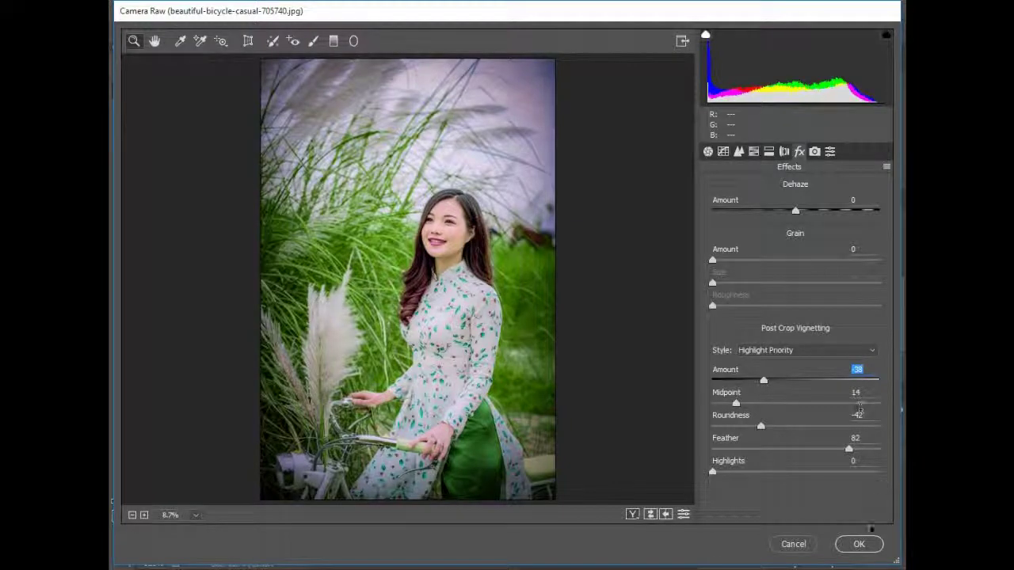
left_click(863, 543)
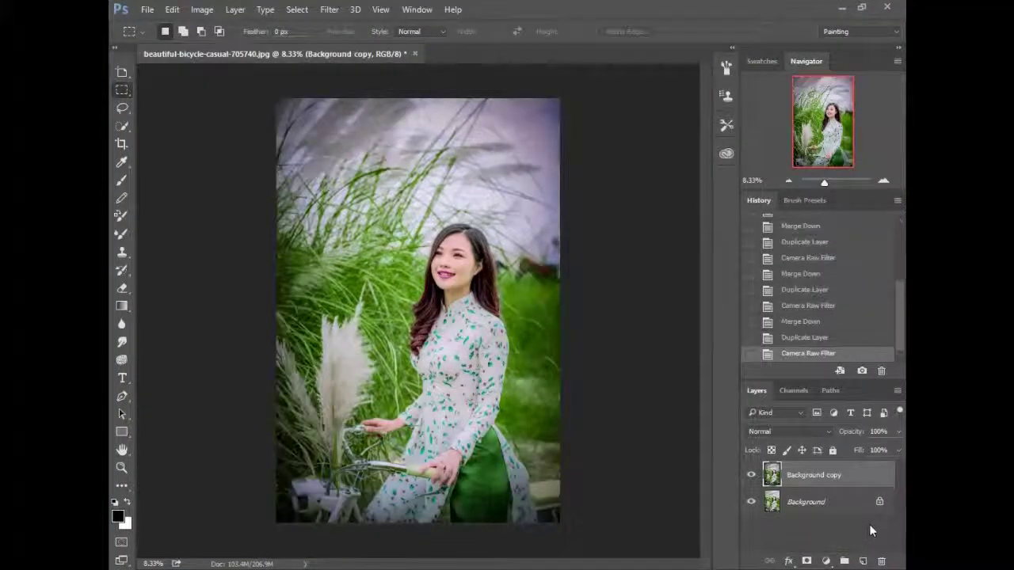
- Compare the vignetted copy, then merge it down into the Background layer
left_click(751, 475)
left_click(752, 475)
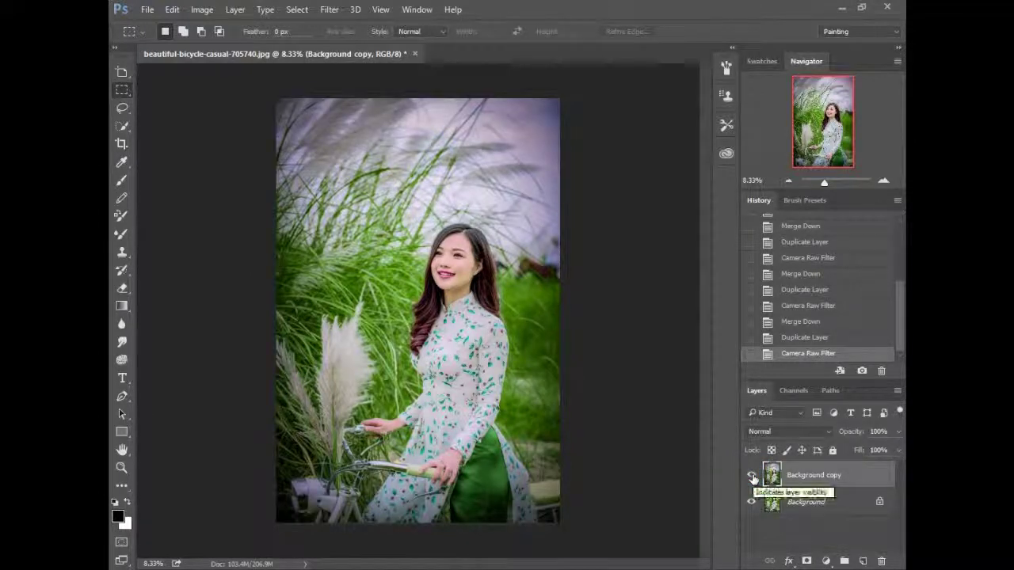
right_click(808, 476)
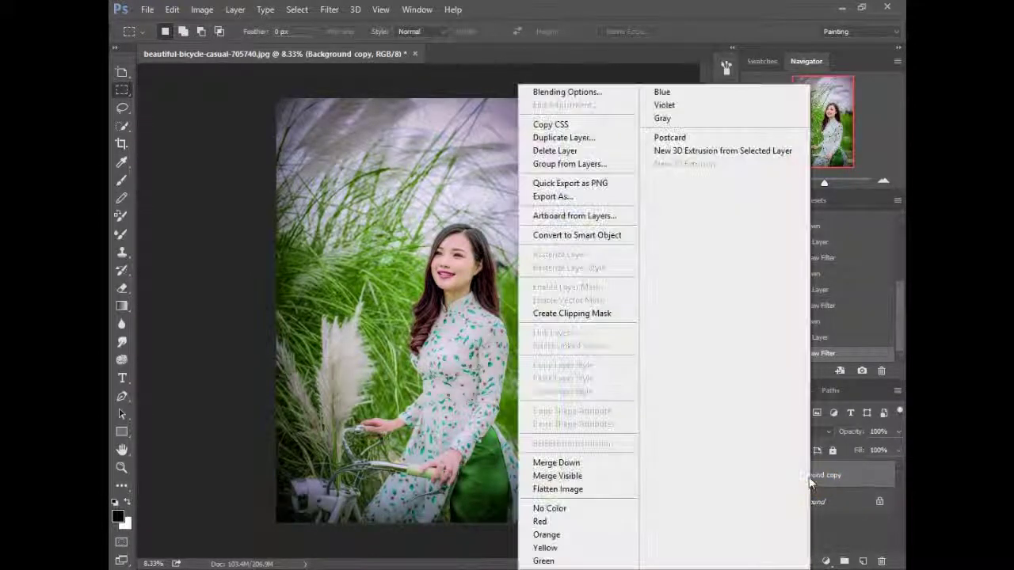
left_click(588, 466)
- Save over the JPEG with Quality 12 (Maximum) and Progressive options
left_click(148, 10)
left_click(166, 149)
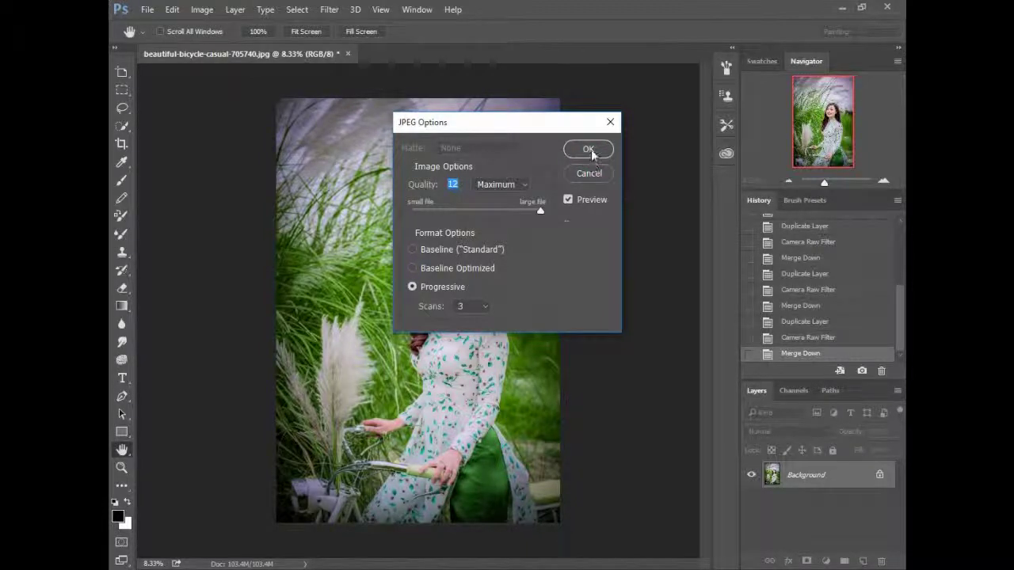
left_click(590, 150)
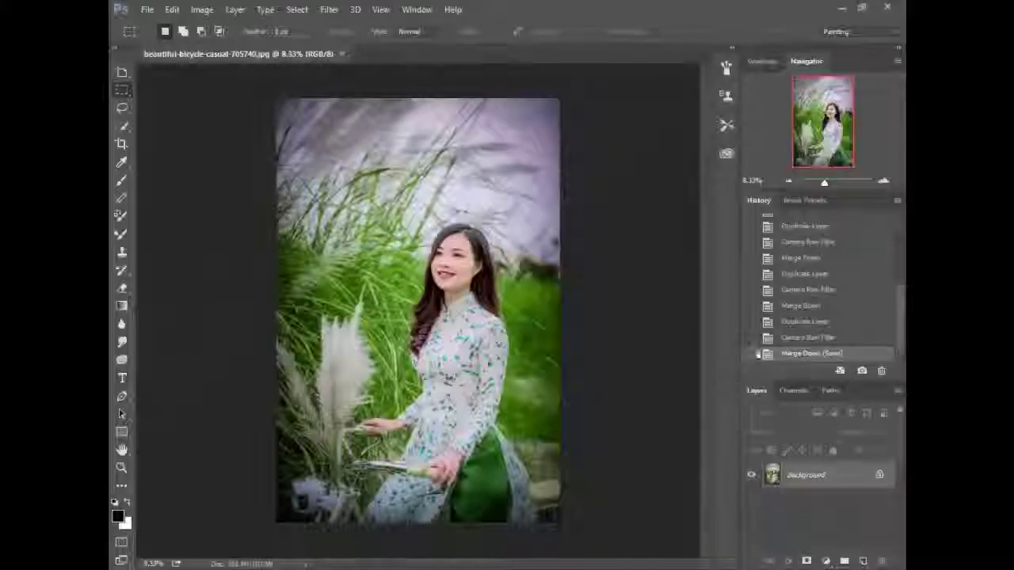
scroll(789, 246, "up", 5)
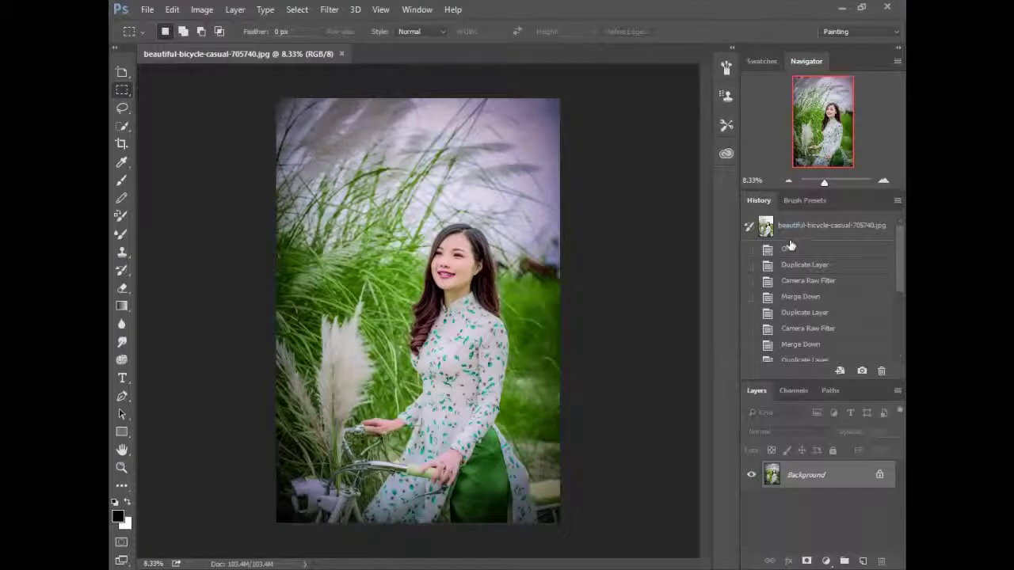
- View the original photo from the History snapshot, then switch to the 3D workspace
left_click(791, 235)
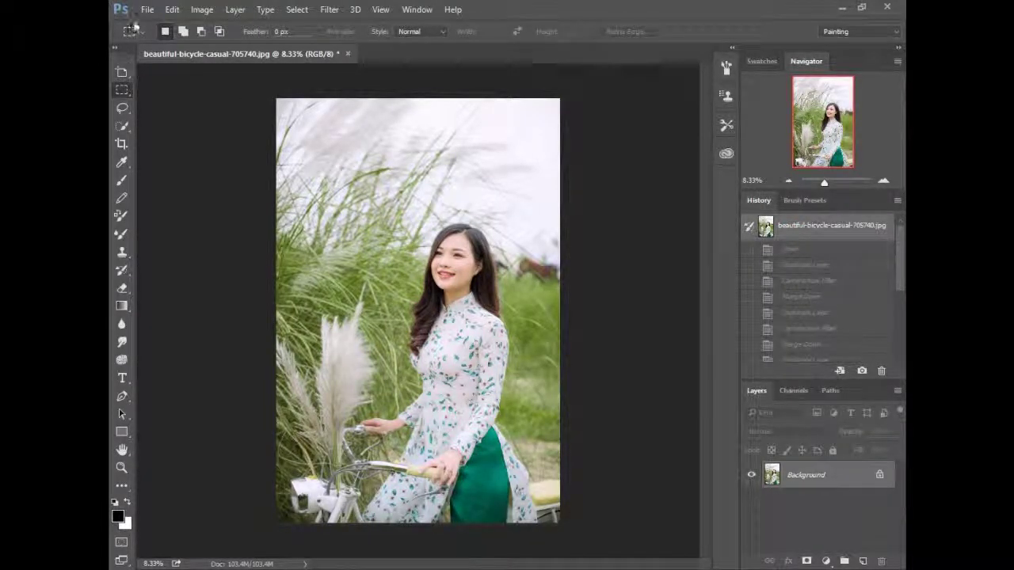
left_click(177, 109)
left_click(839, 31)
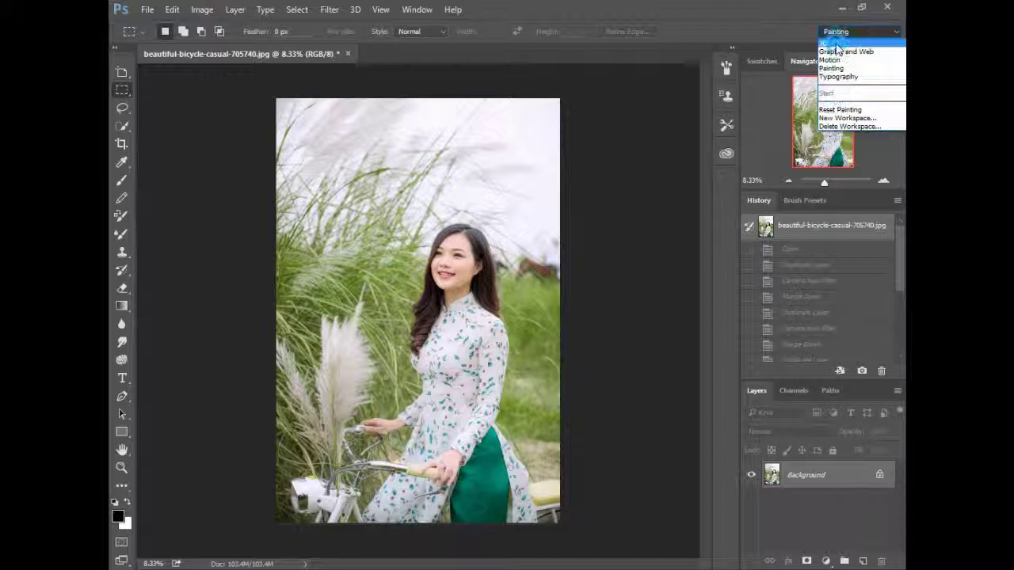
left_click(824, 43)
- Return to the final Merge Down History state of the graded portrait
left_click(123, 72)
left_click(434, 202)
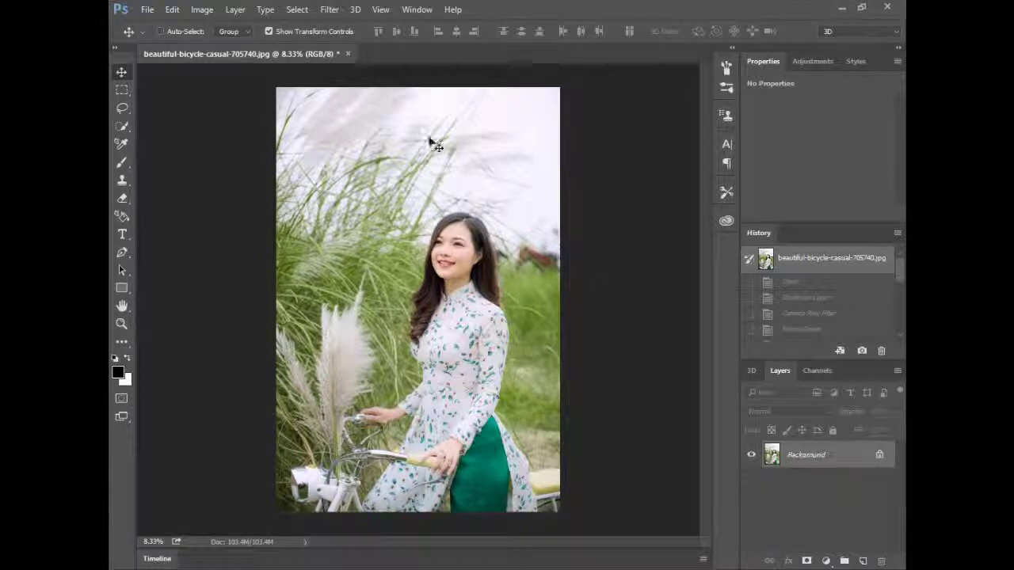
scroll(792, 332, "down", 3)
scroll(791, 331, "down", 2)
left_click(806, 333)
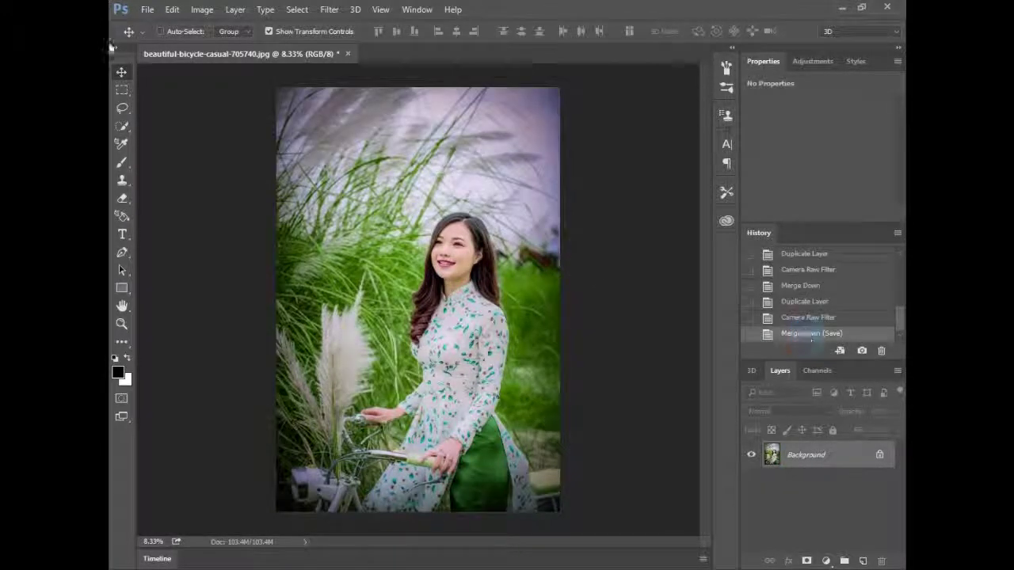
left_click(147, 9)
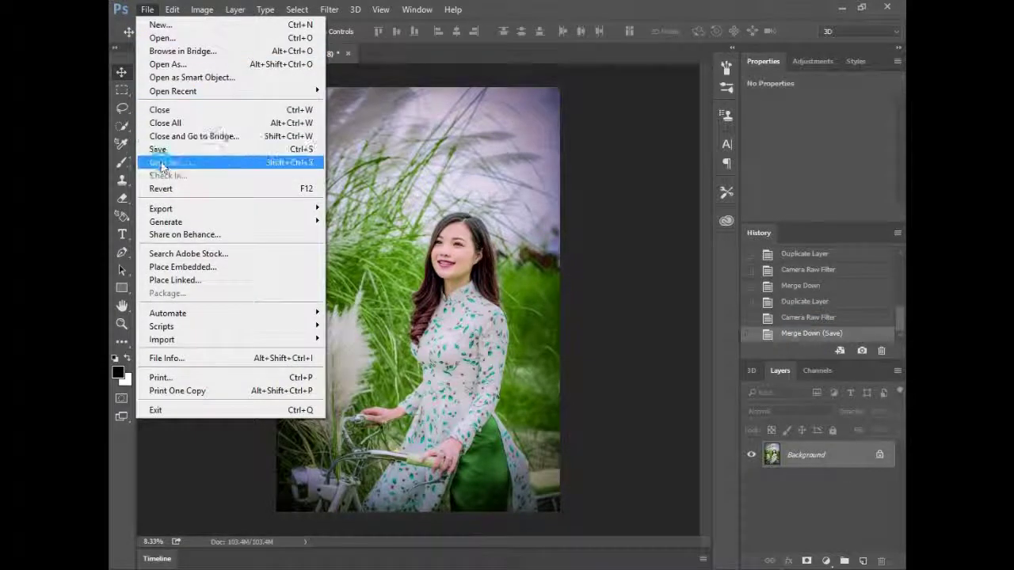
- Save the photo as a new file, choosing JPEG as the format
left_click(166, 162)
left_click(334, 438)
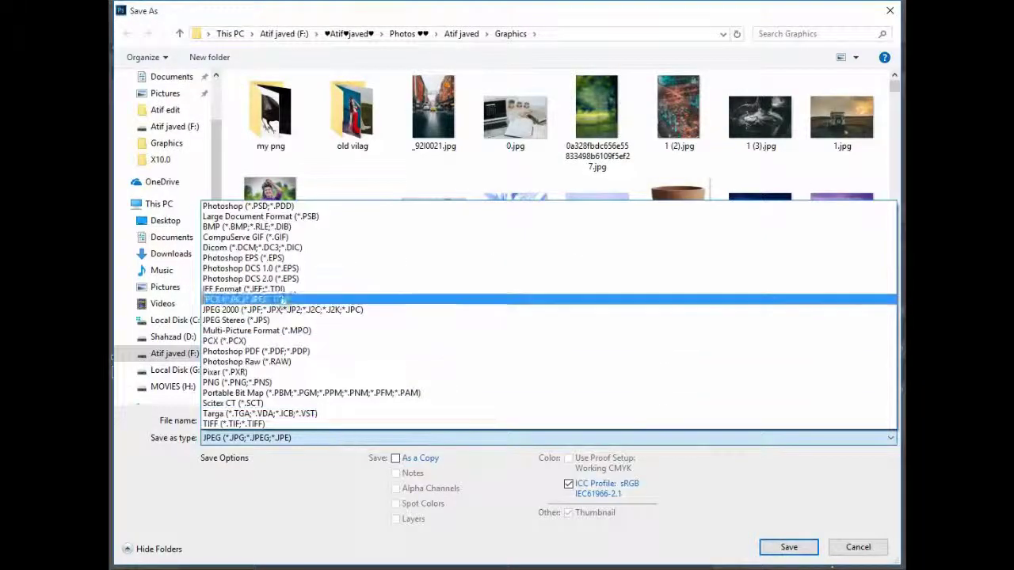